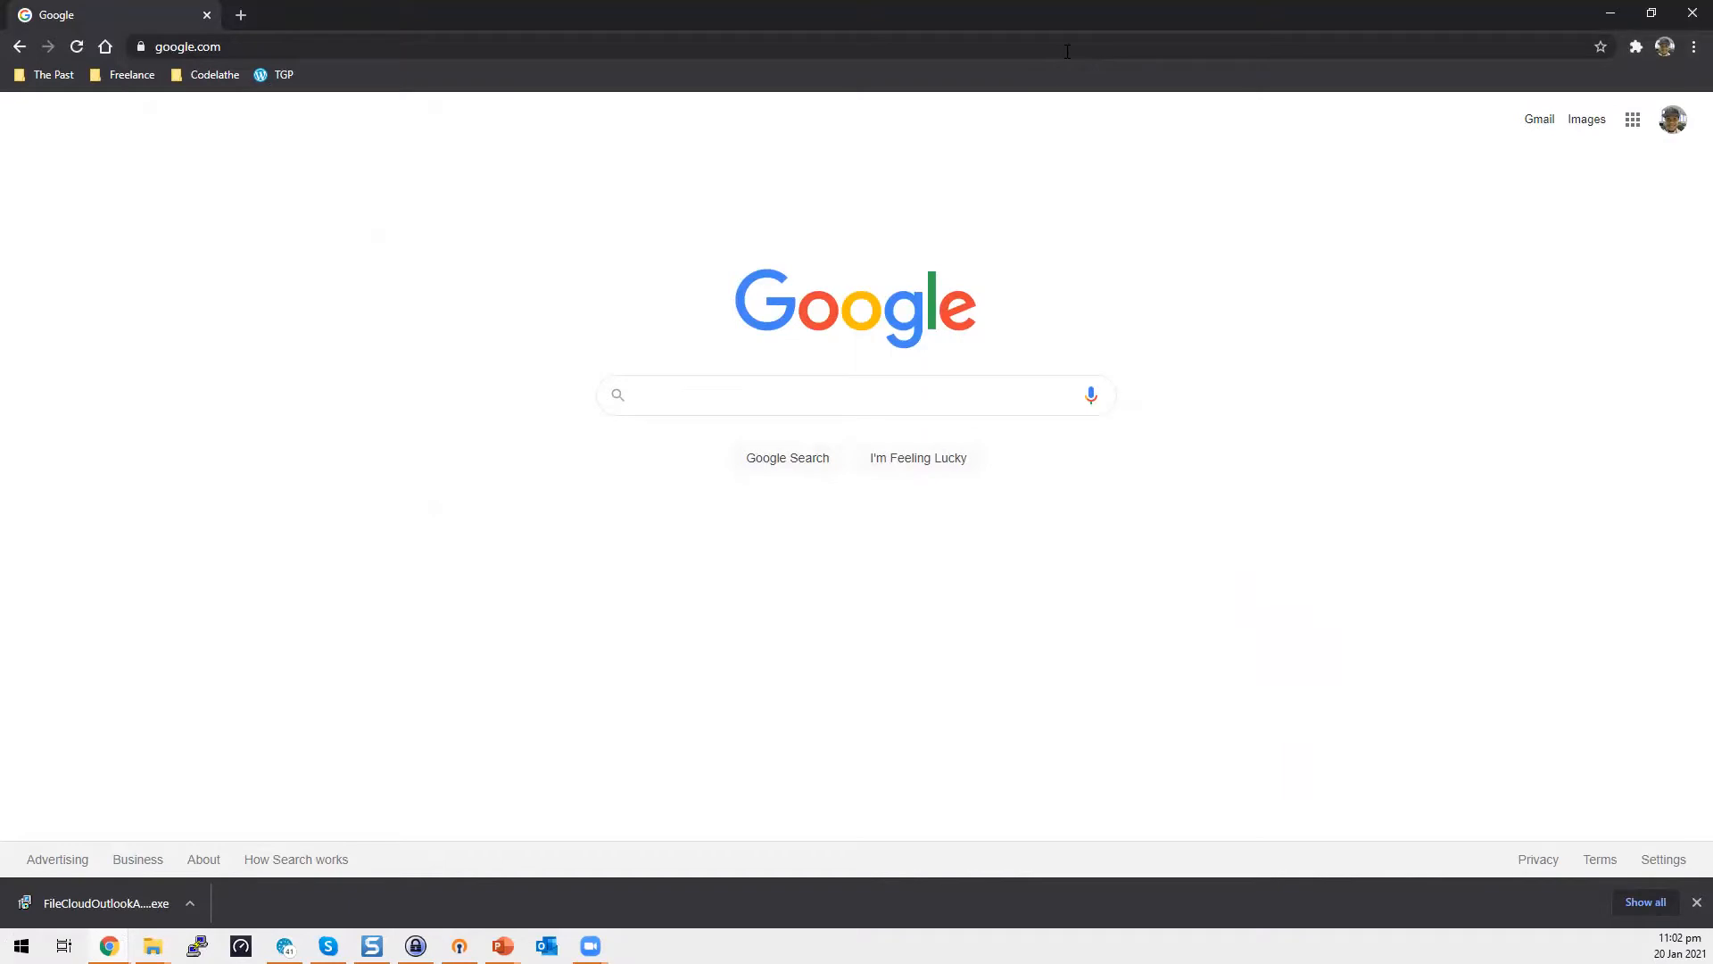
# Step: Search the web for "filecloud downloads" and open the FileCloud Downloads page on getfilecloud.com
pyautogui.click(1067, 50)
pyautogui.write('Filec')
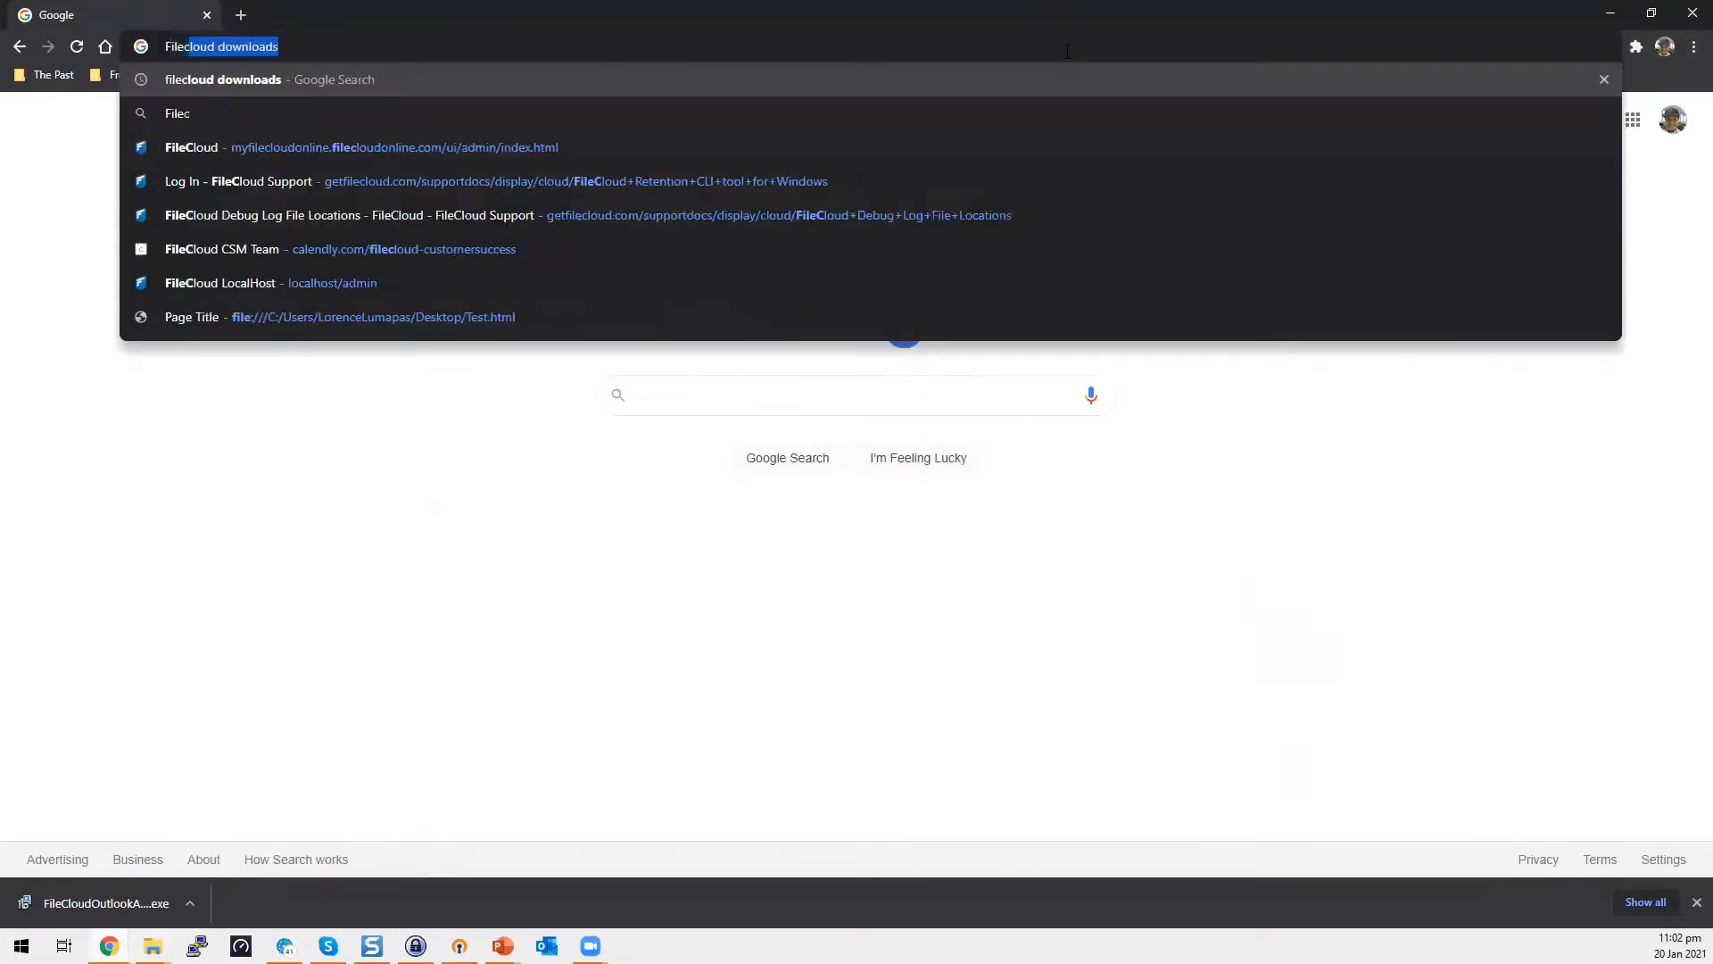
pyautogui.press('Return')
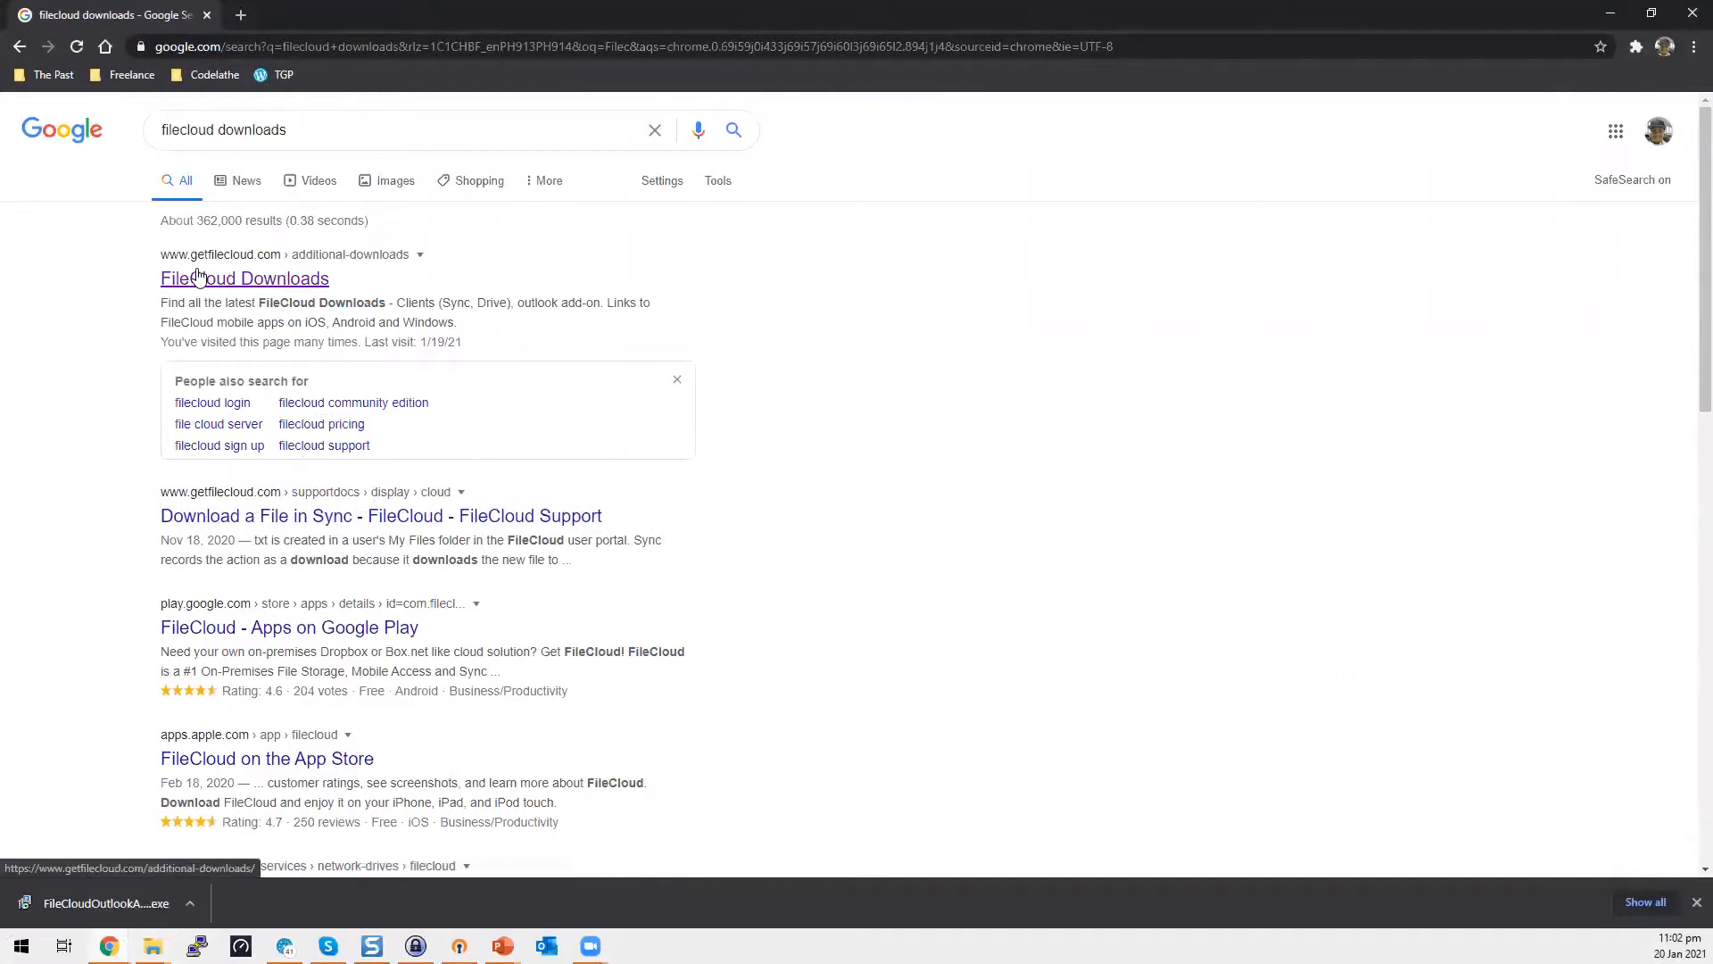
pyautogui.click(295, 284)
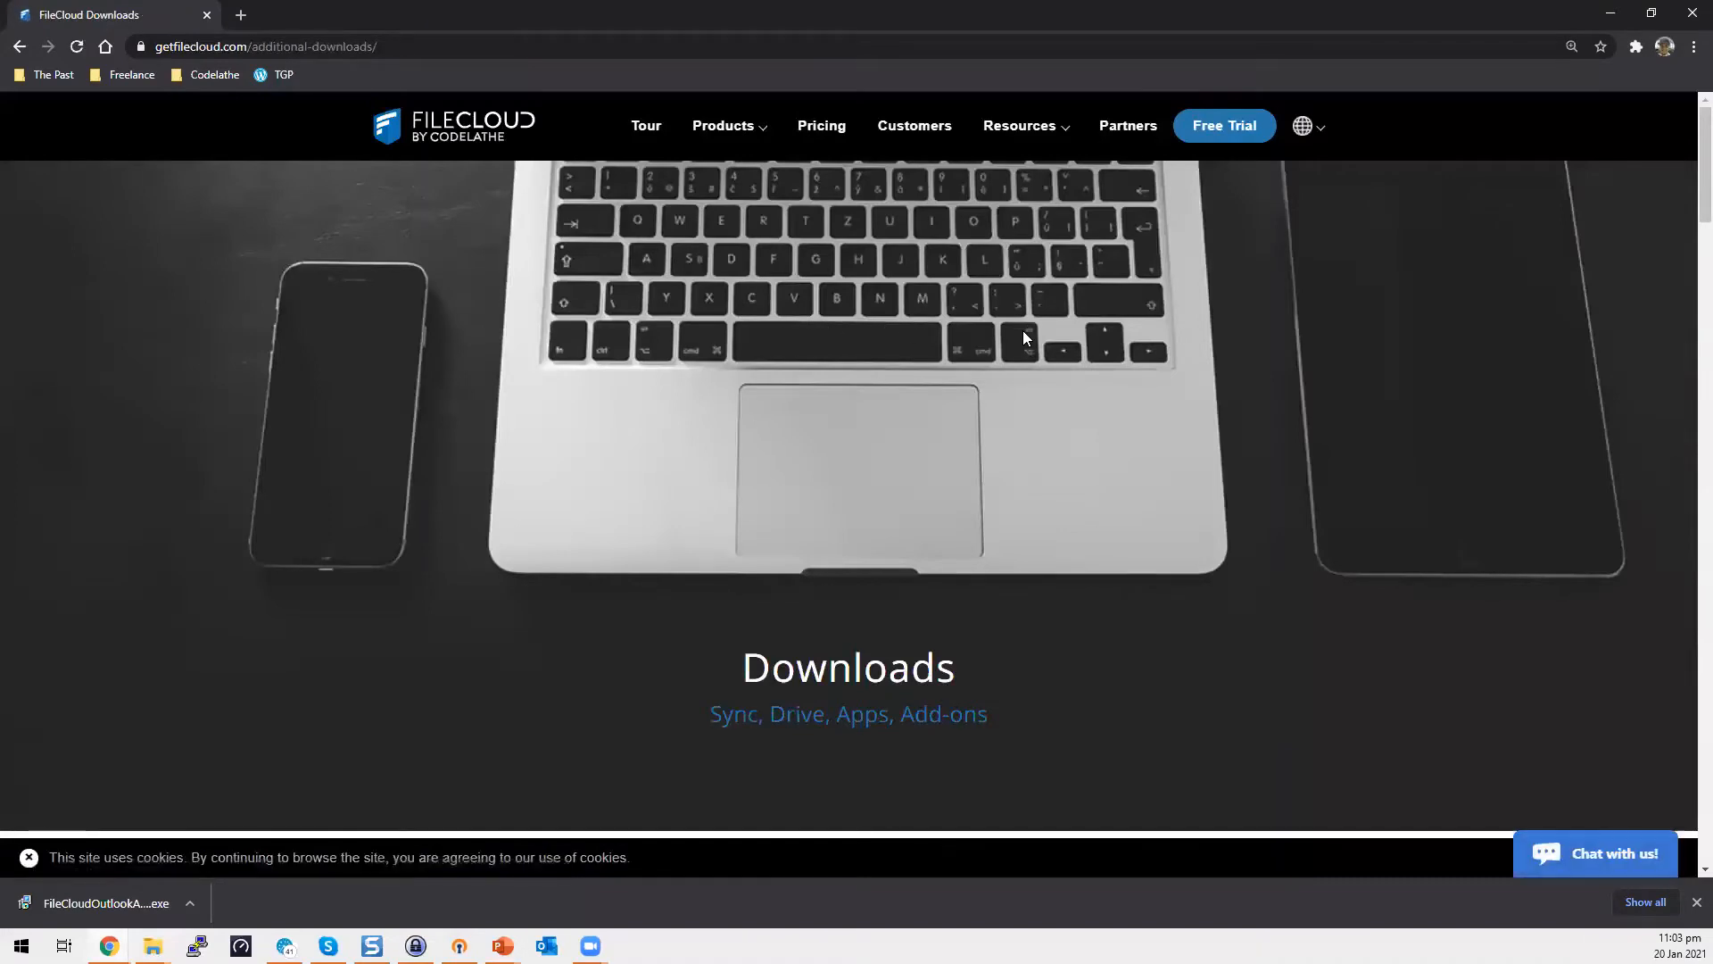
# Step: Download the FileCloud Outlook Add-in from the Add-ons section and run its installer through to the end
pyautogui.scroll(-7, 1024, 332)
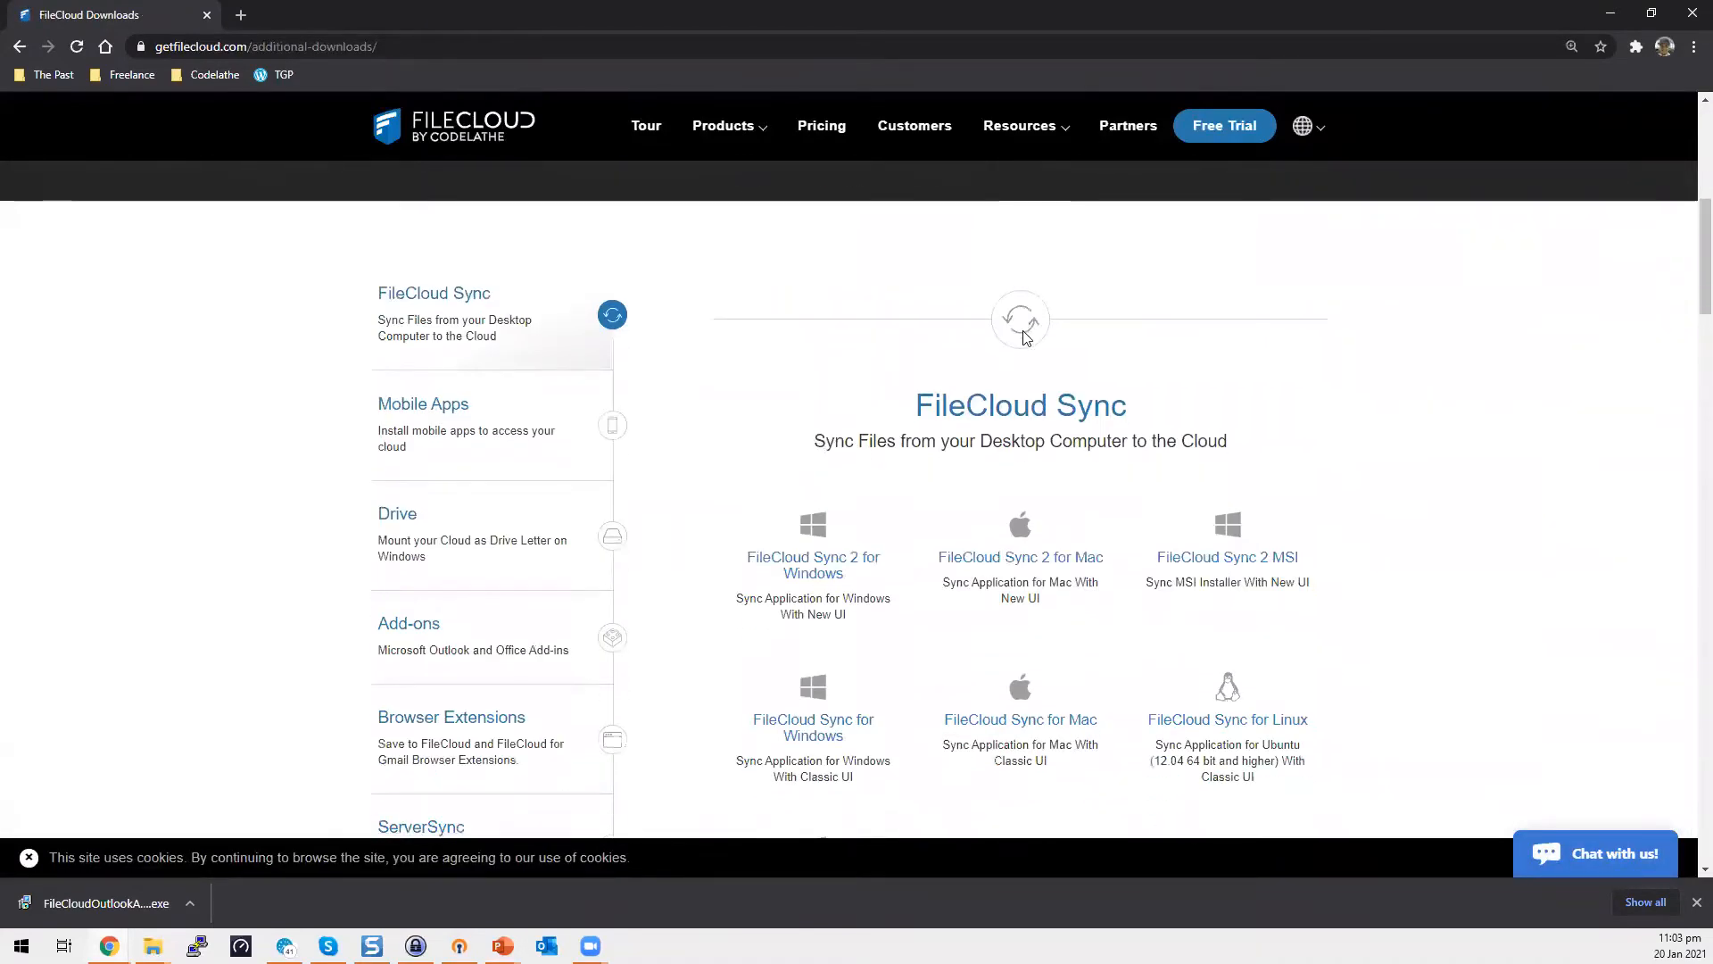
pyautogui.click(426, 567)
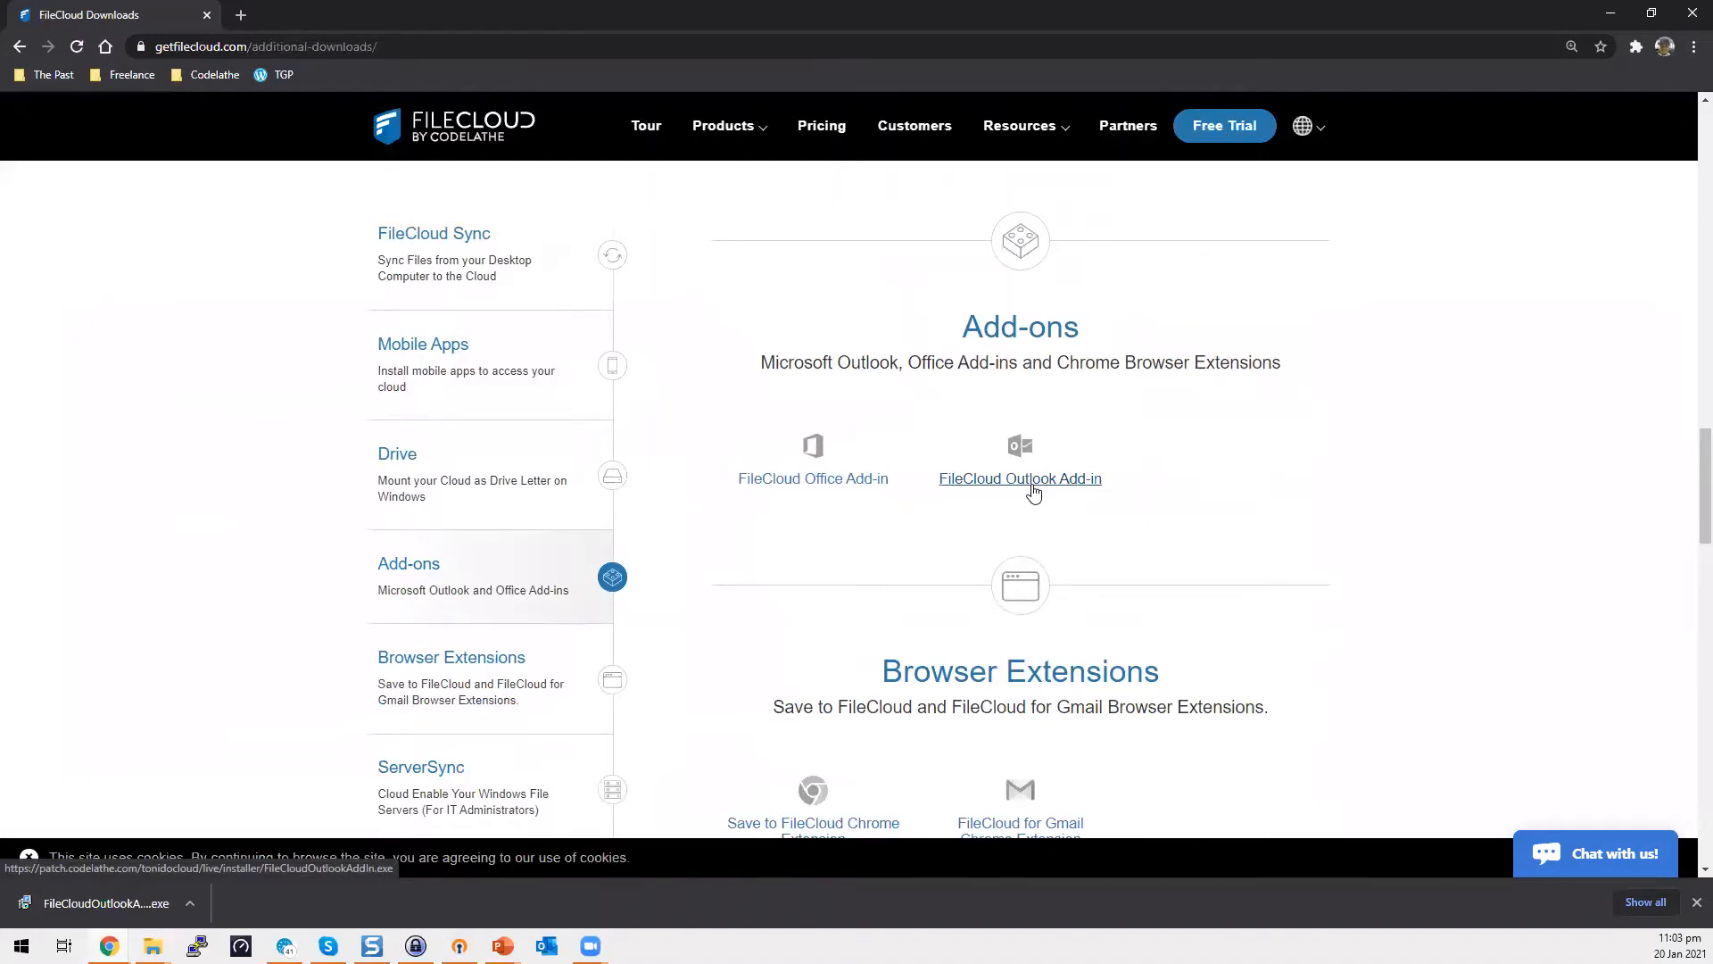
pyautogui.click(1035, 491)
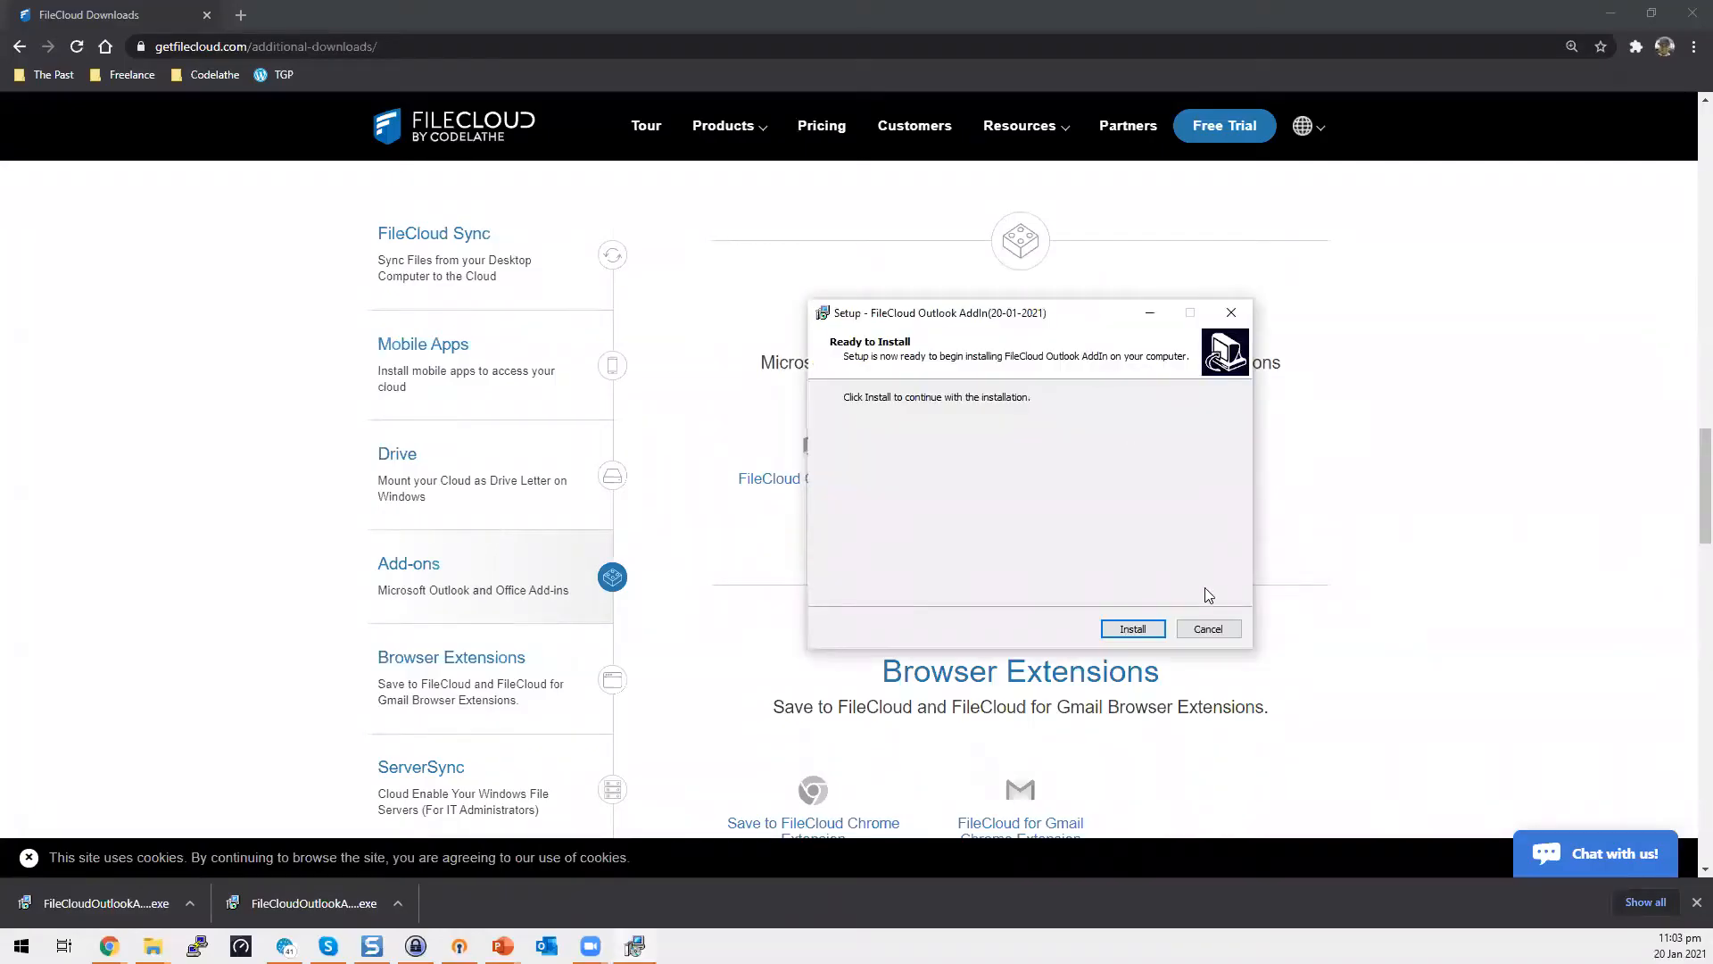
pyautogui.click(1133, 630)
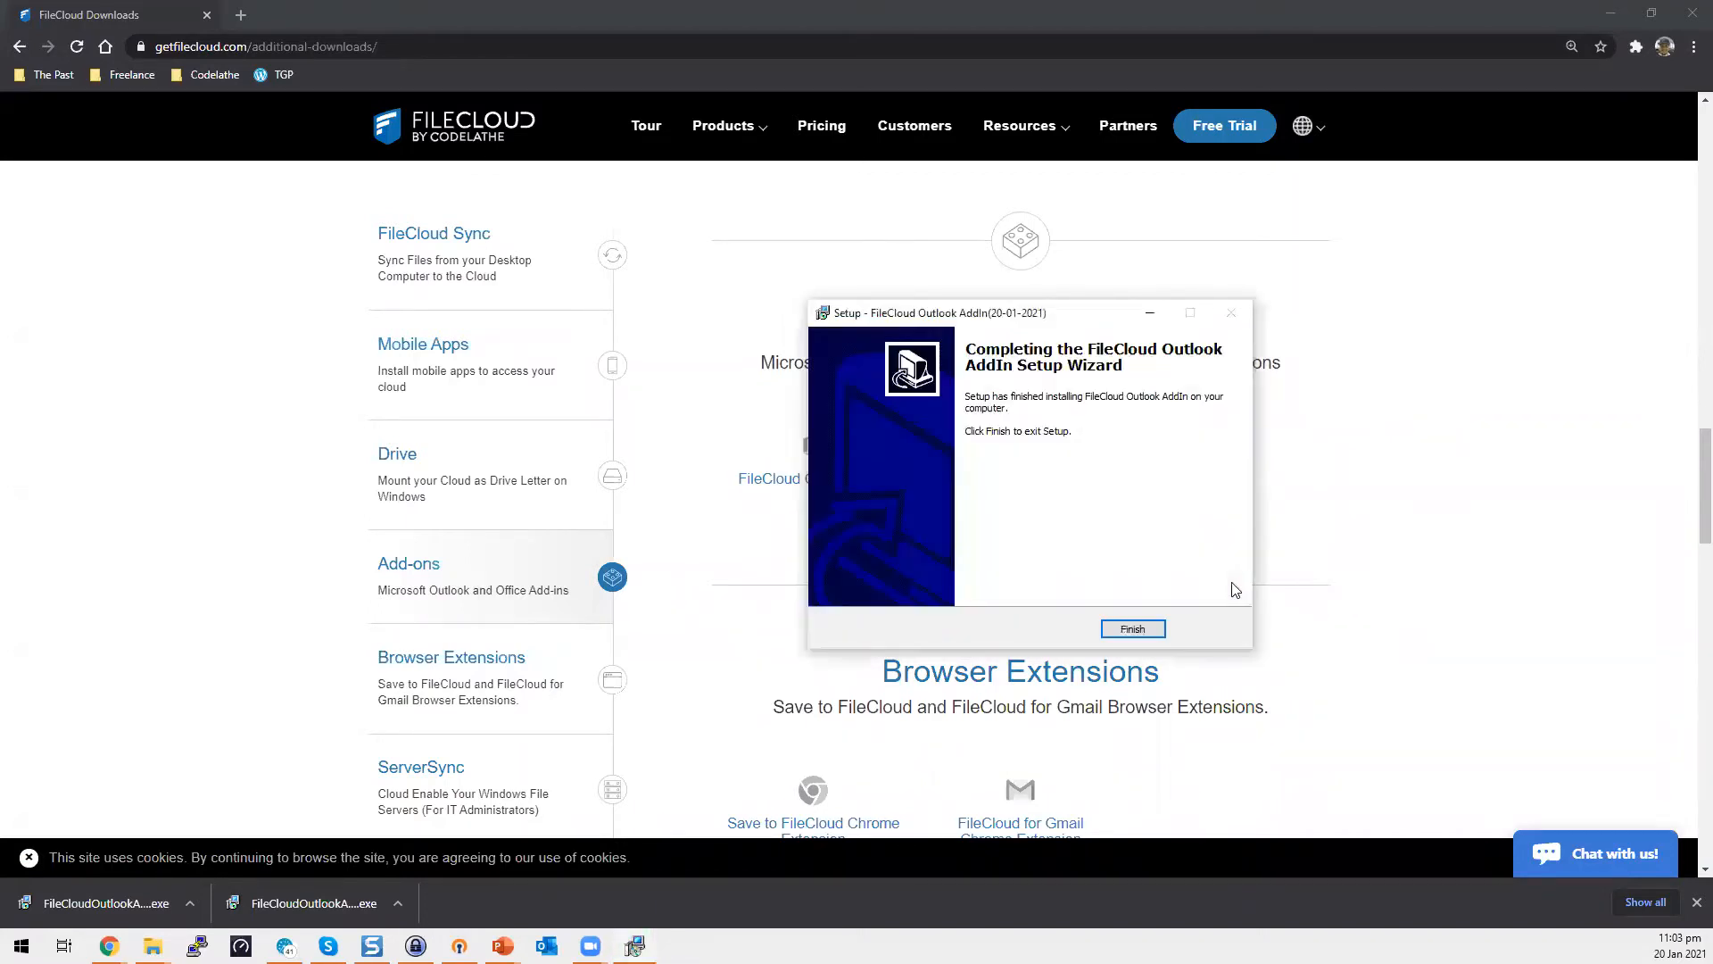
pyautogui.click(1142, 629)
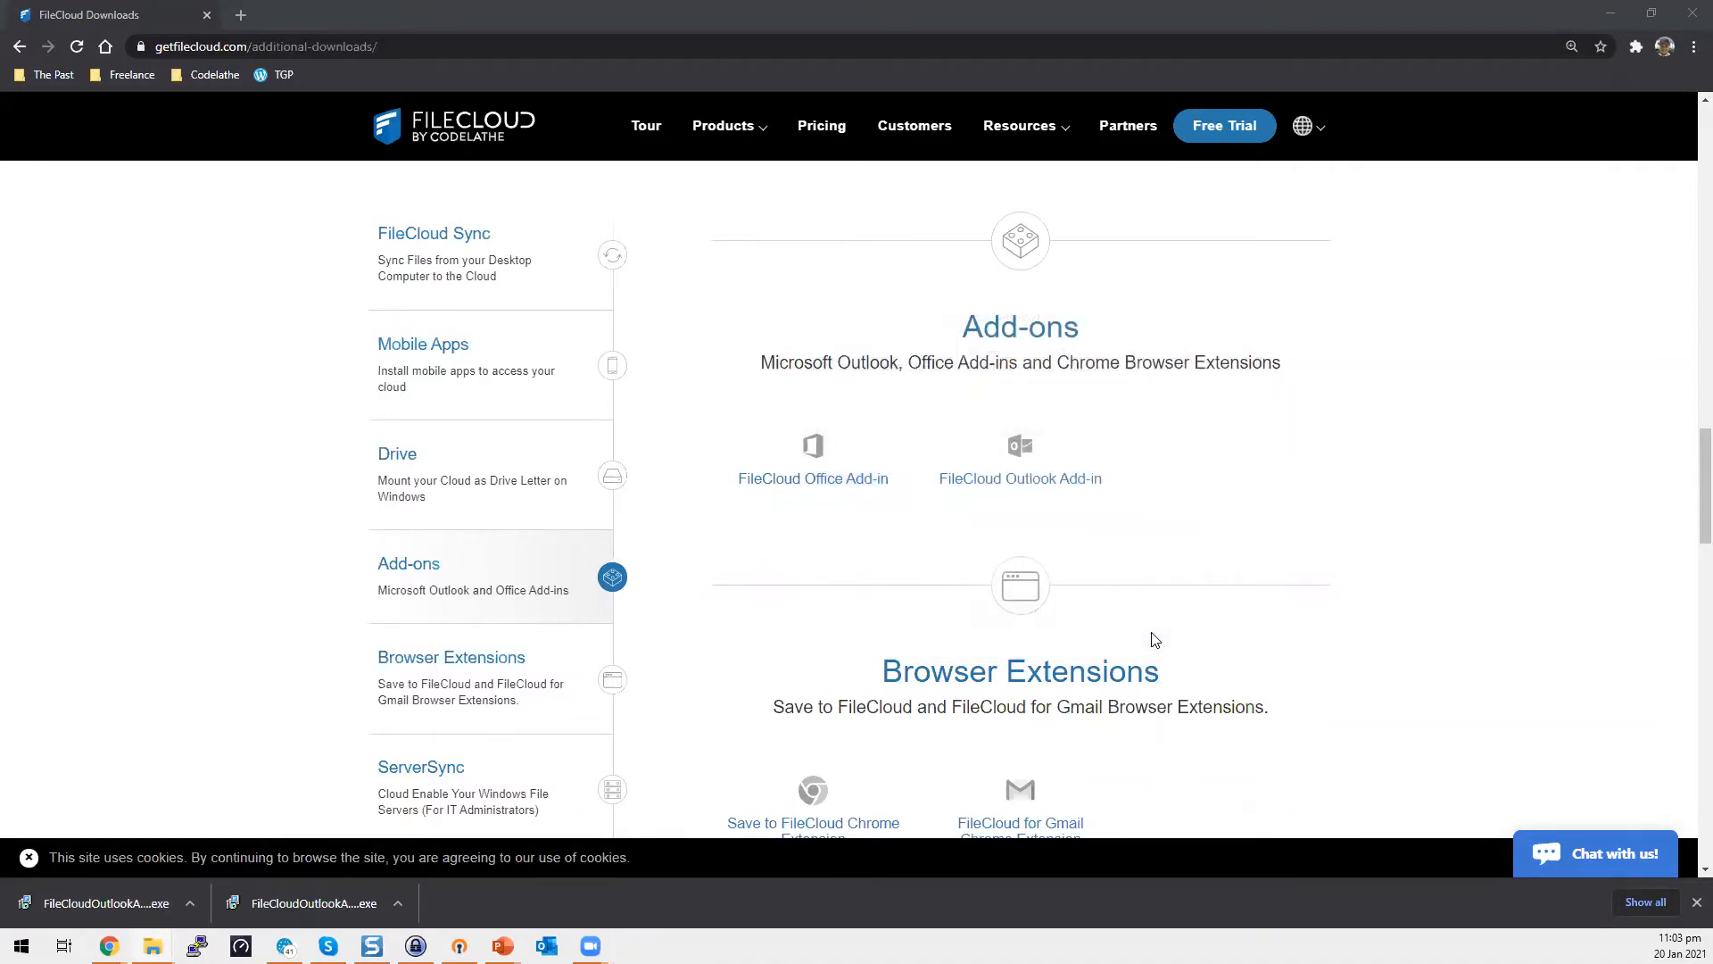
# Step: Switch to Outlook, start a new email and open the FileCloud add-in's account settings
pyautogui.click(546, 946)
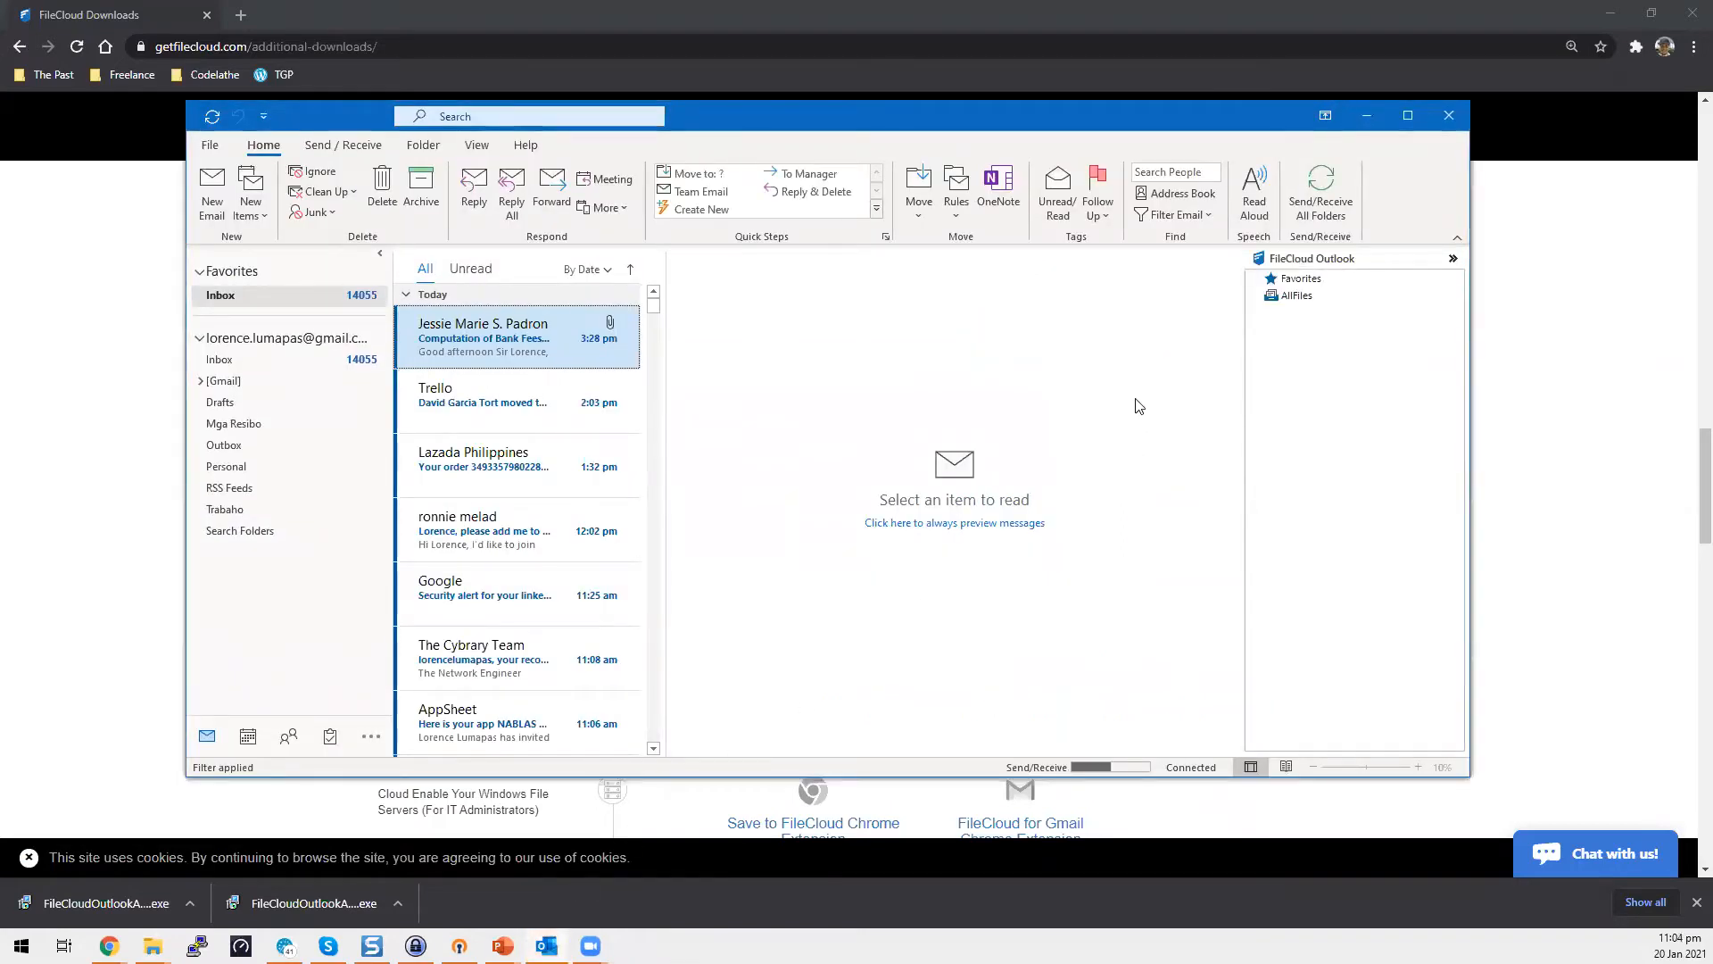
pyautogui.click(211, 206)
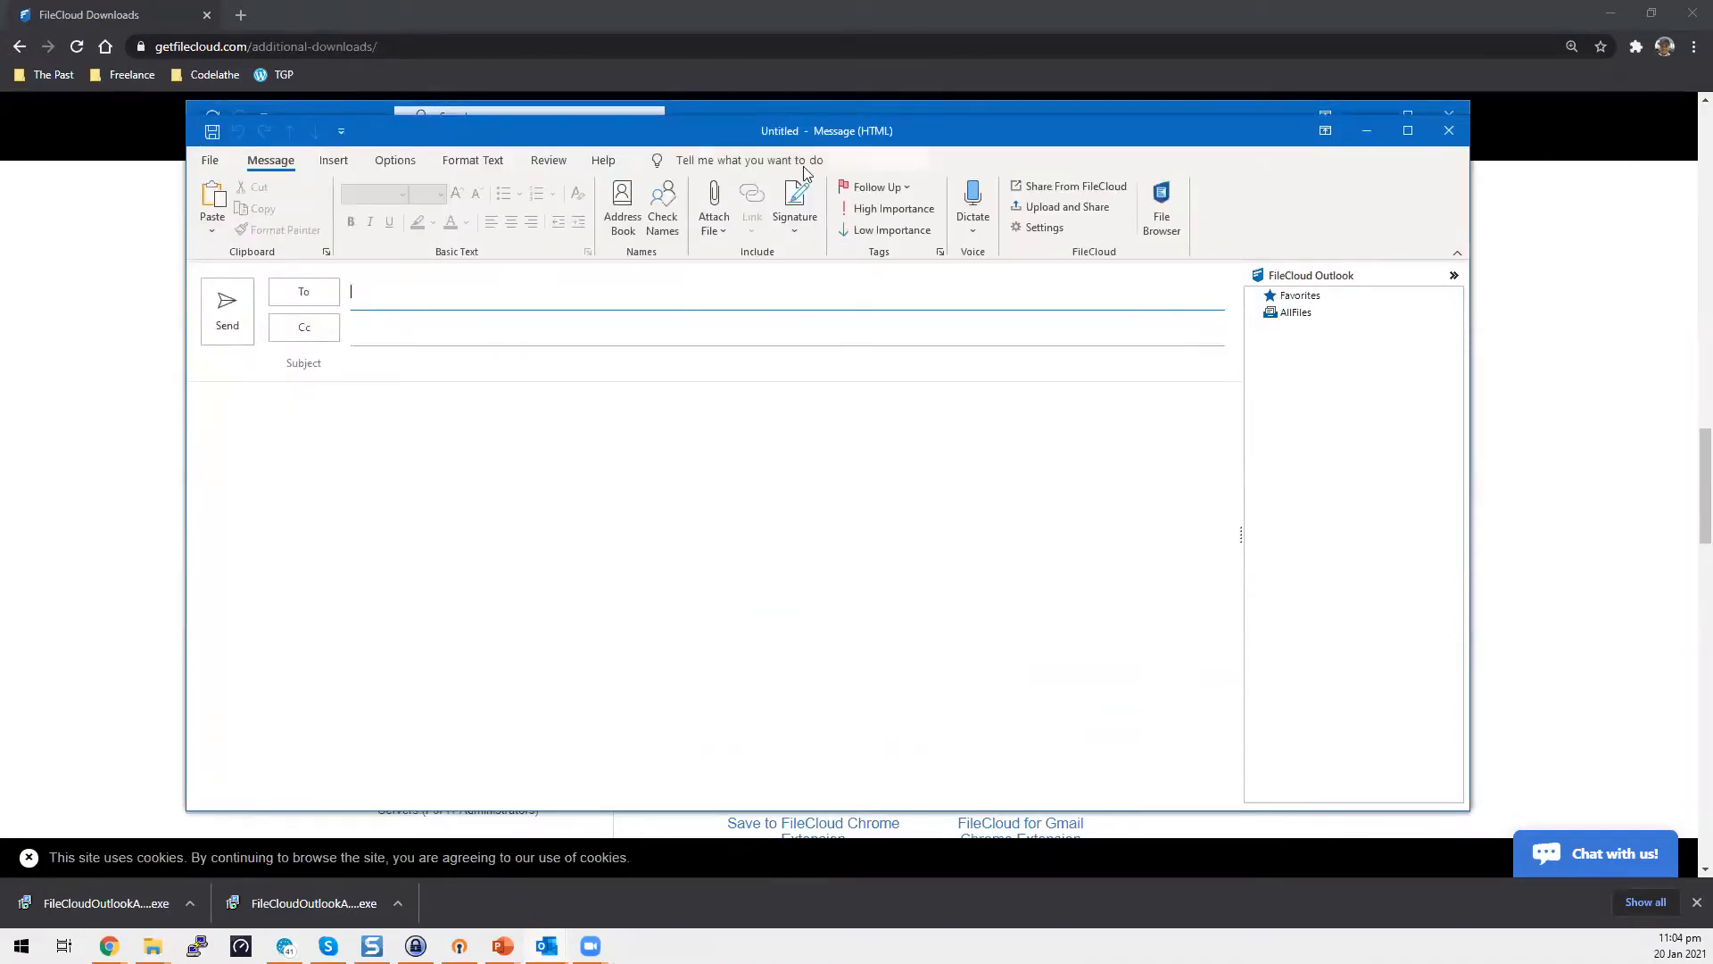
pyautogui.click(1035, 227)
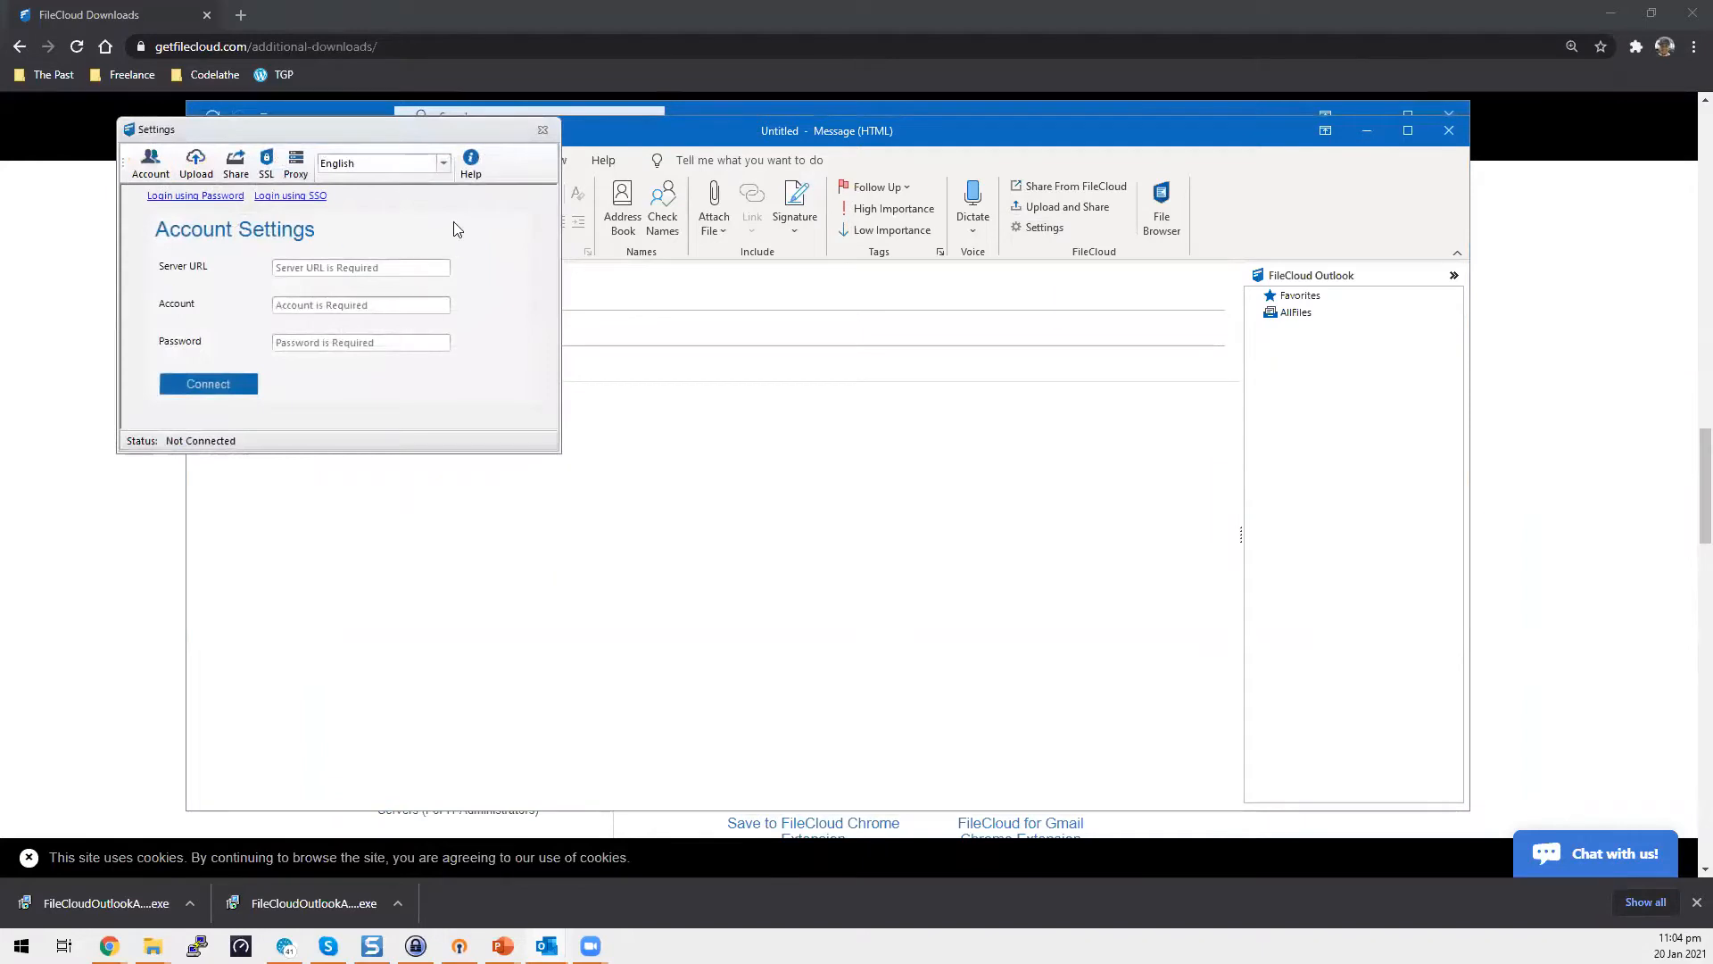
pyautogui.click(428, 268)
pyautogui.write('http://localhost')
pyautogui.click(408, 309)
pyautogui.write('testuser')
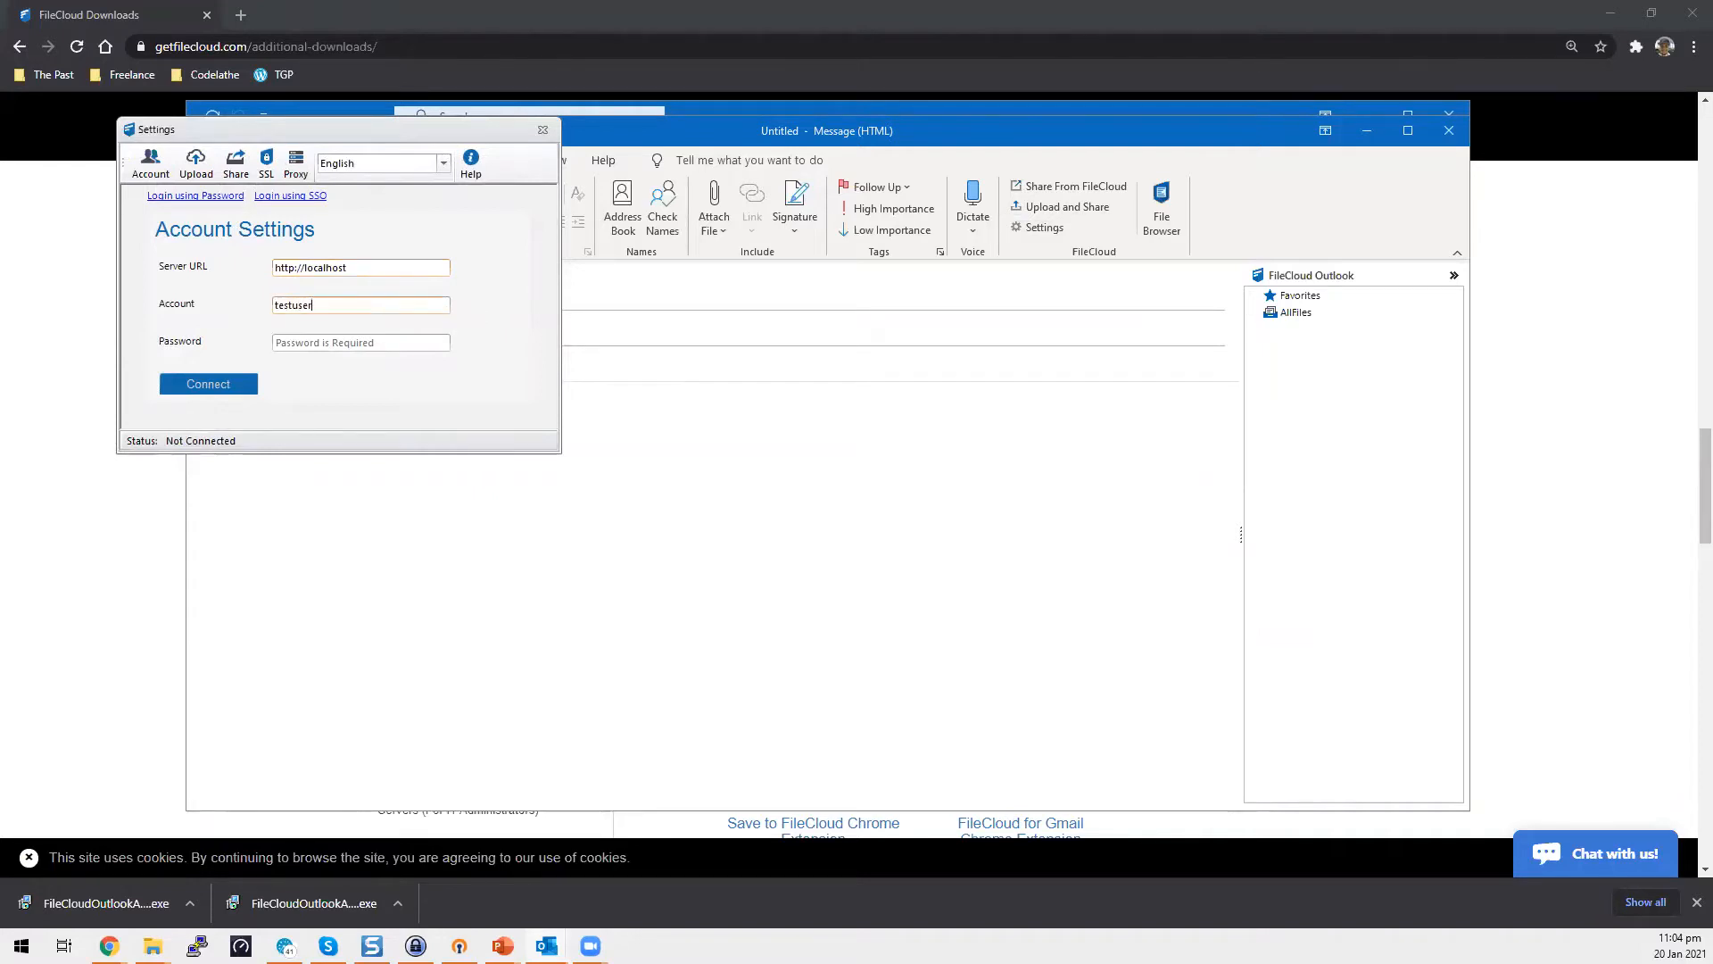
pyautogui.write('01')
pyautogui.press('Tab')
pyautogui.write('********')
pyautogui.click(228, 385)
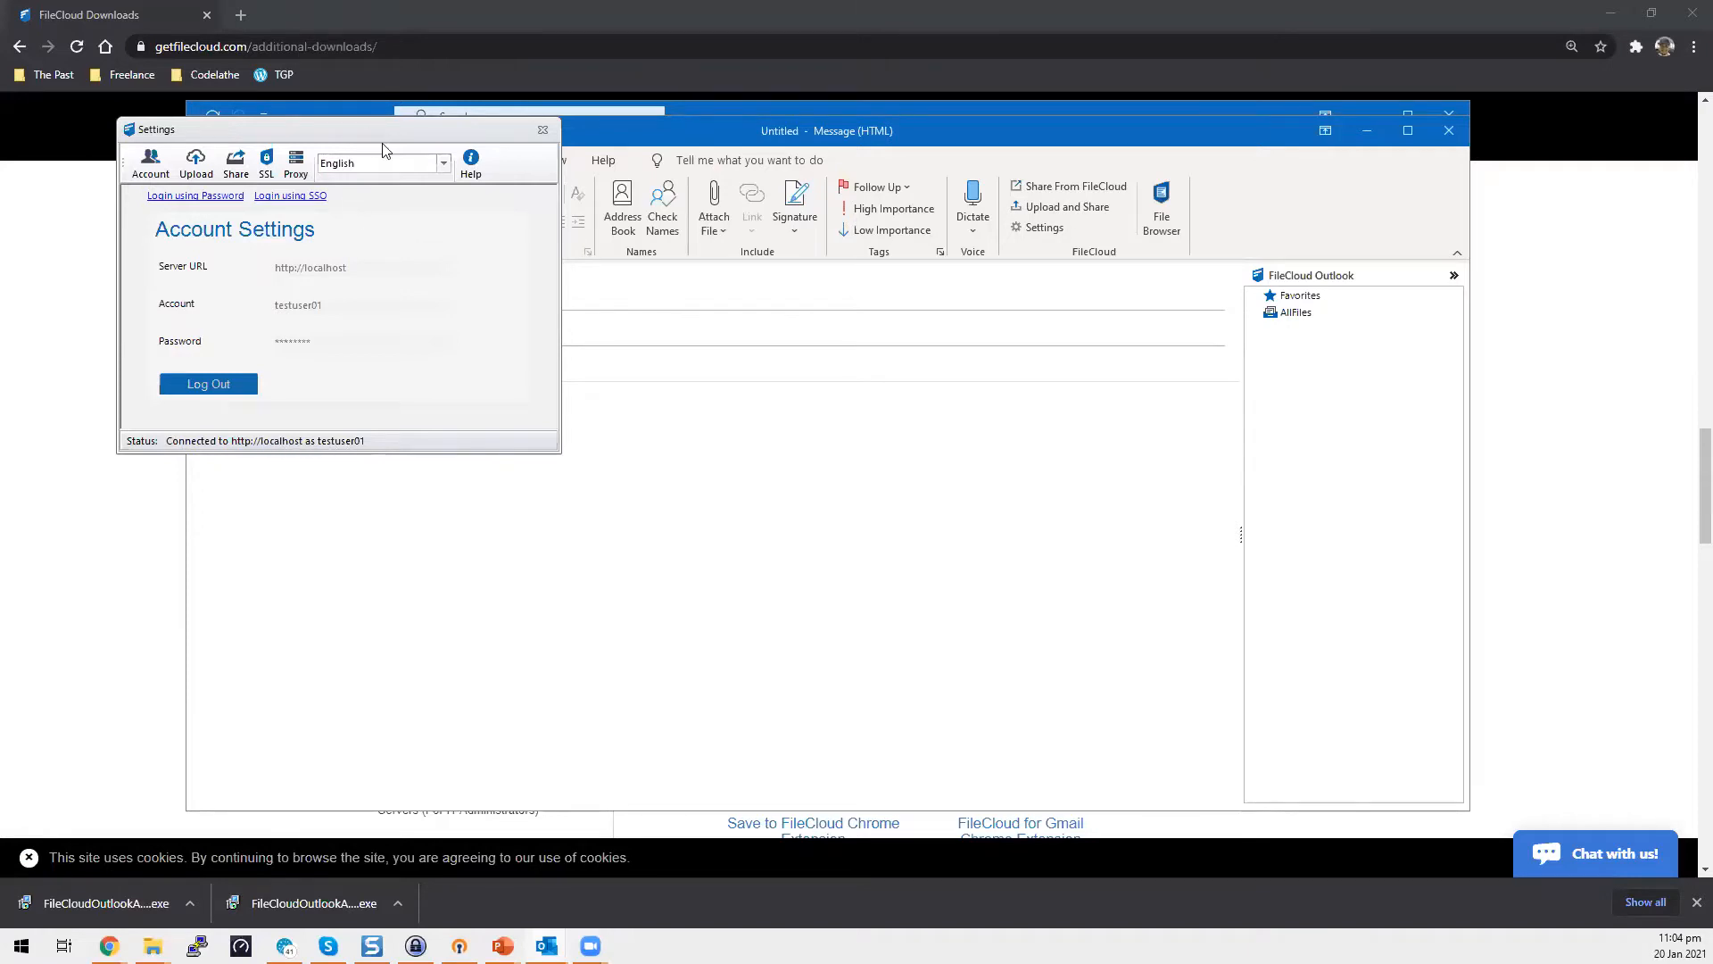
pyautogui.moveTo(371, 132); pyautogui.dragTo(598, 401)
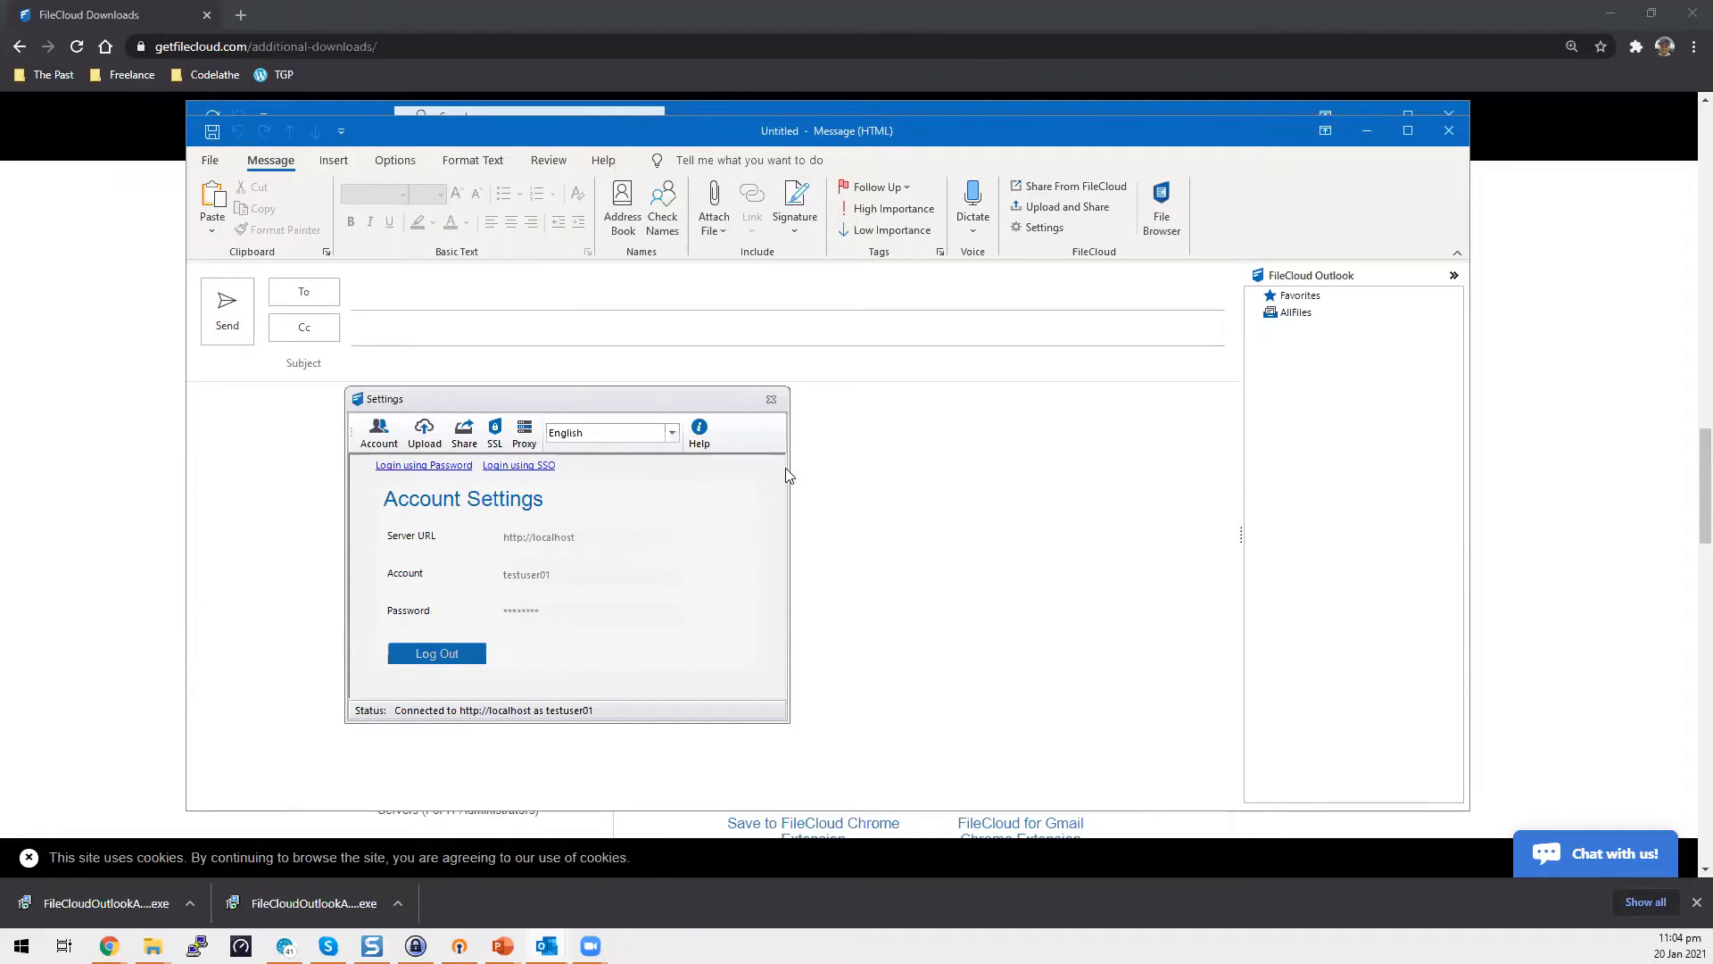
pyautogui.click(772, 403)
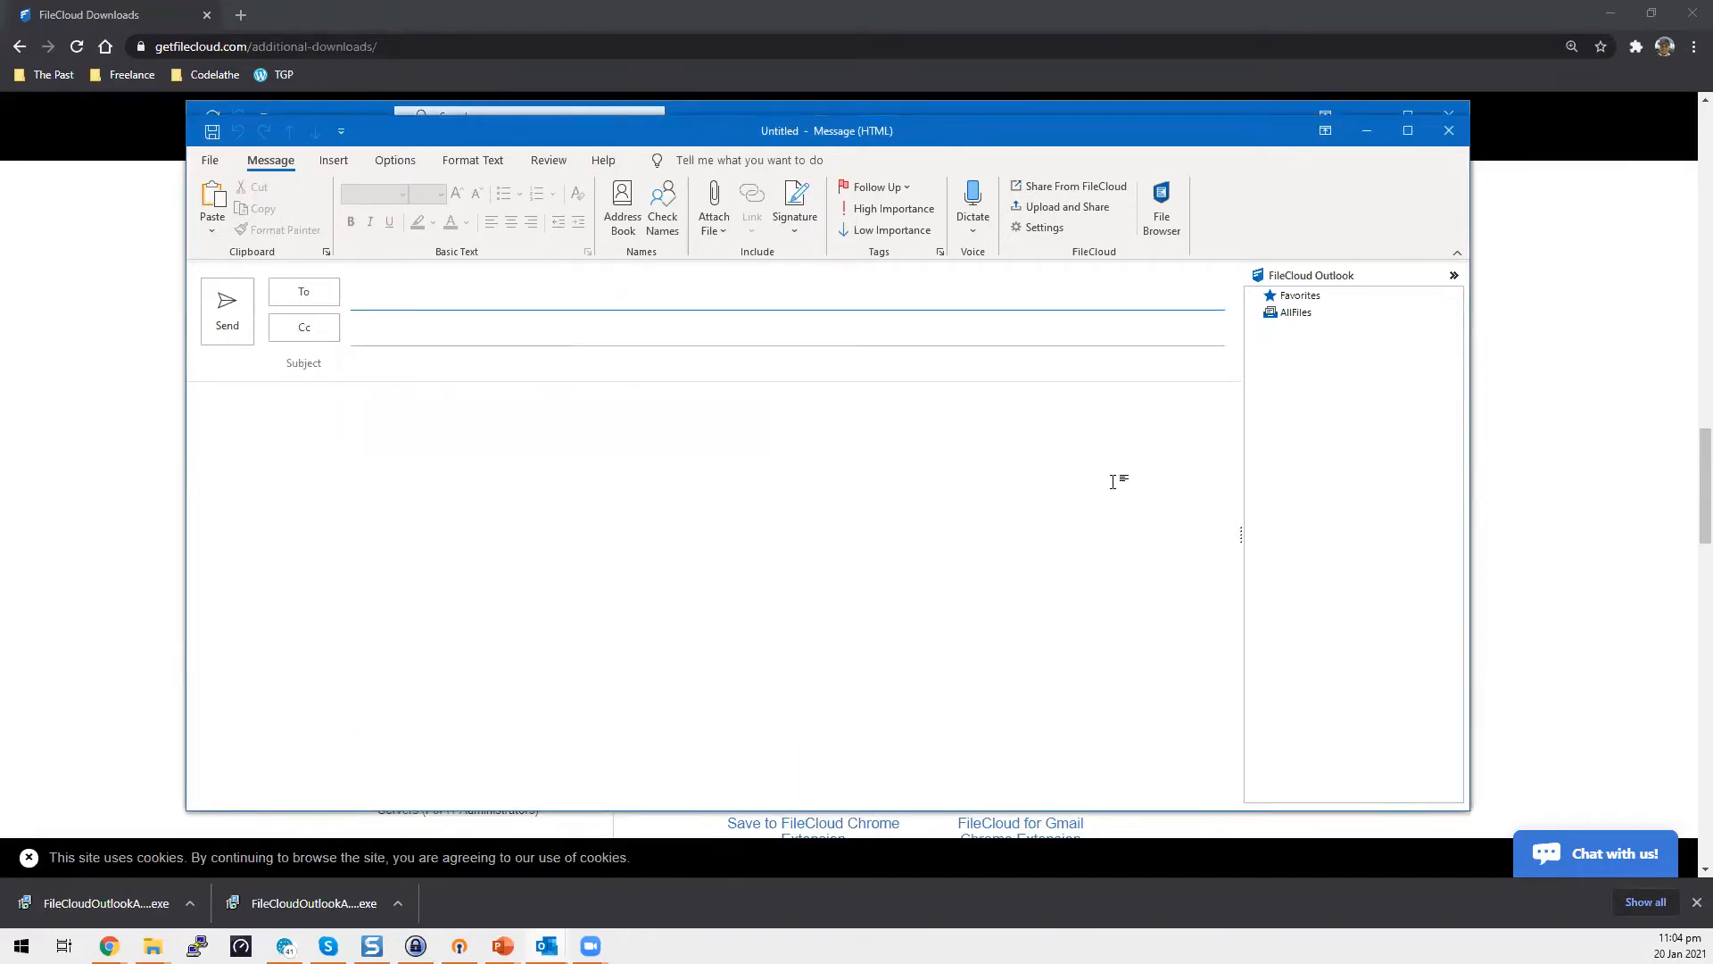
# Step: Create a FileCloud share for the Webinar folder in Team Folders, and dismiss its share link options
pyautogui.click(1072, 187)
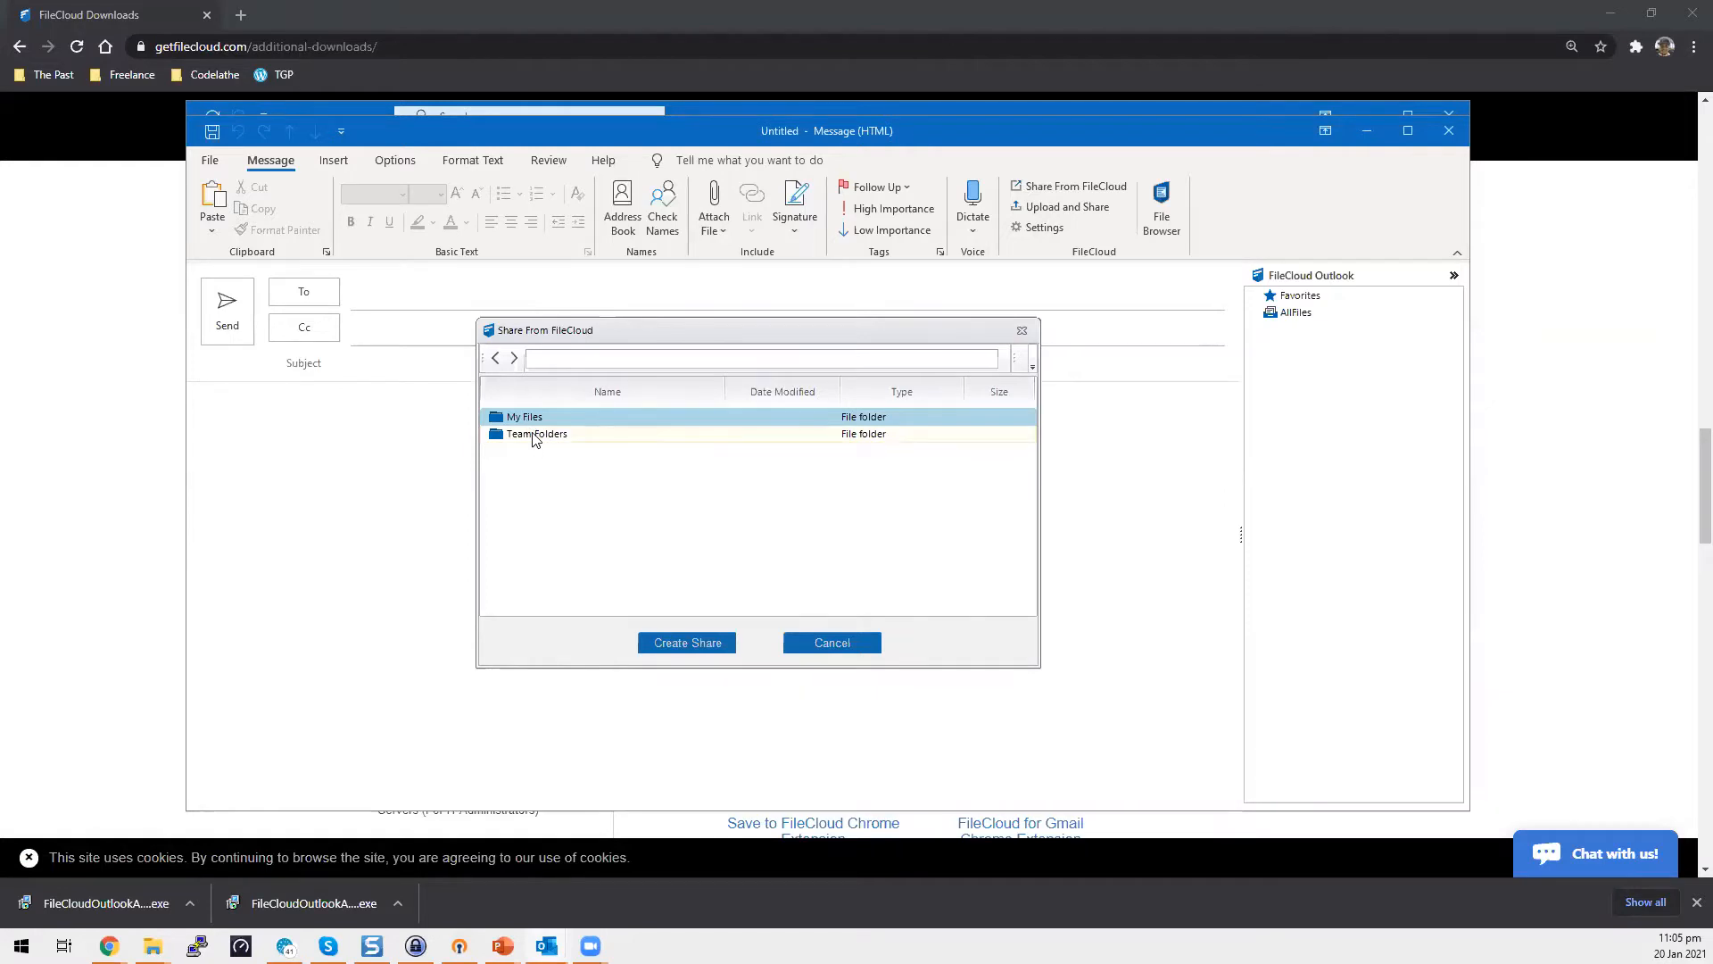
pyautogui.doubleClick(535, 437)
pyautogui.click(535, 437)
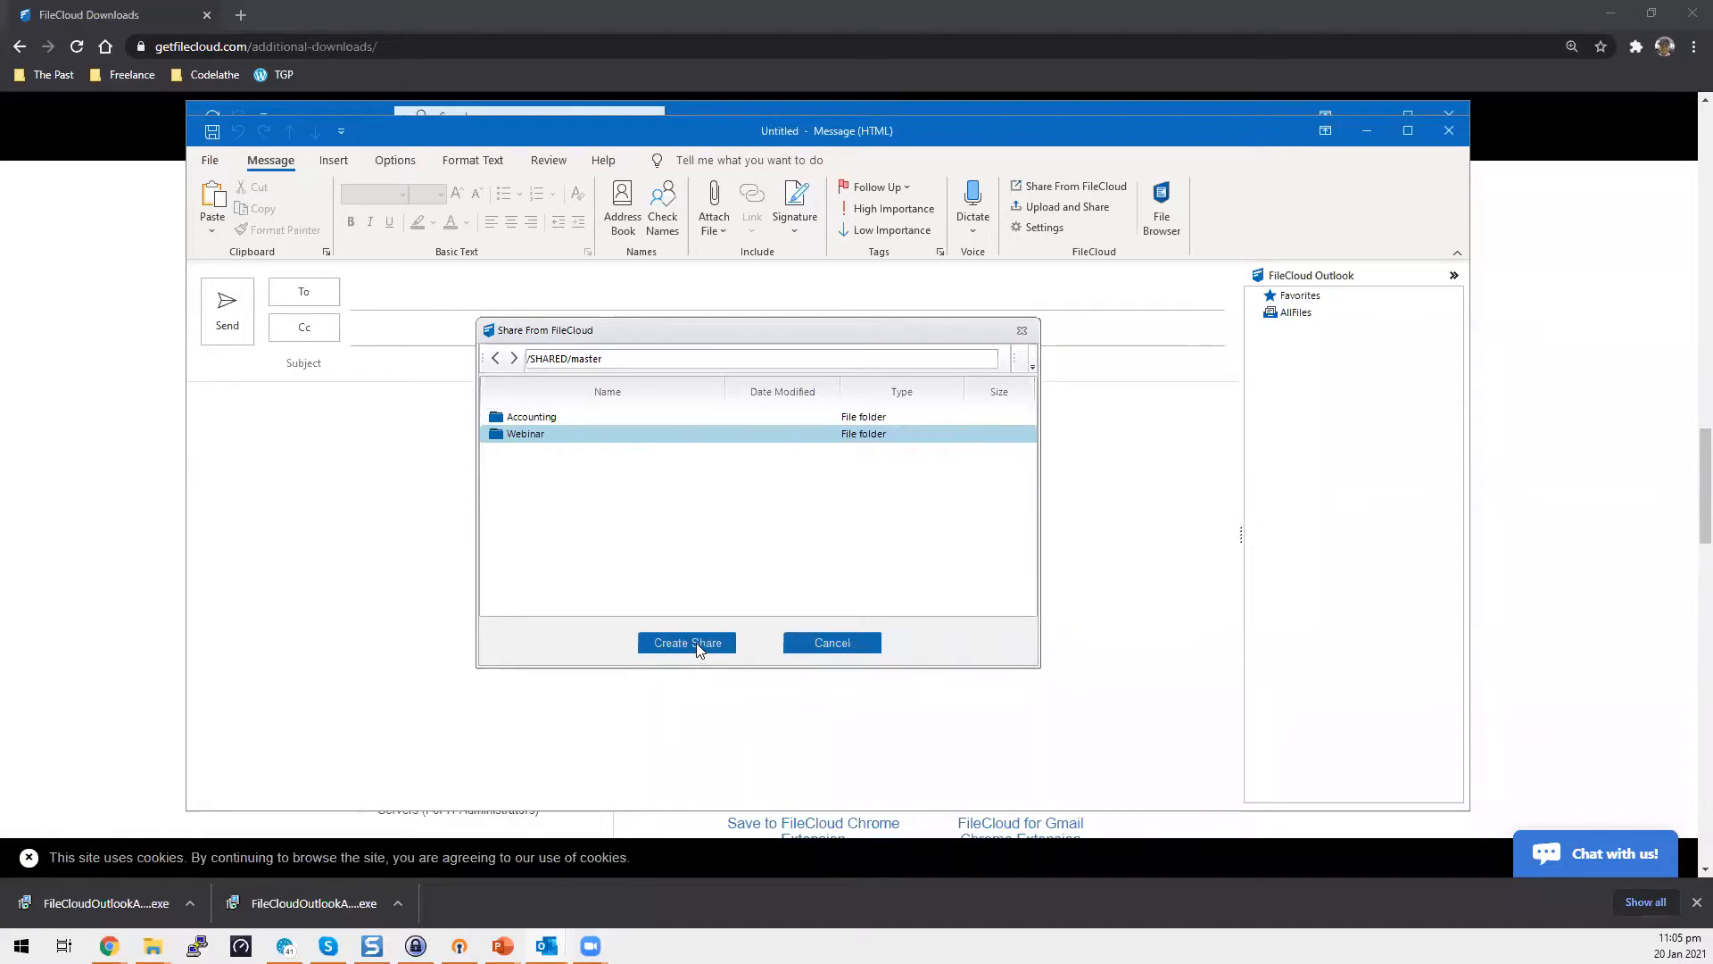
pyautogui.click(696, 644)
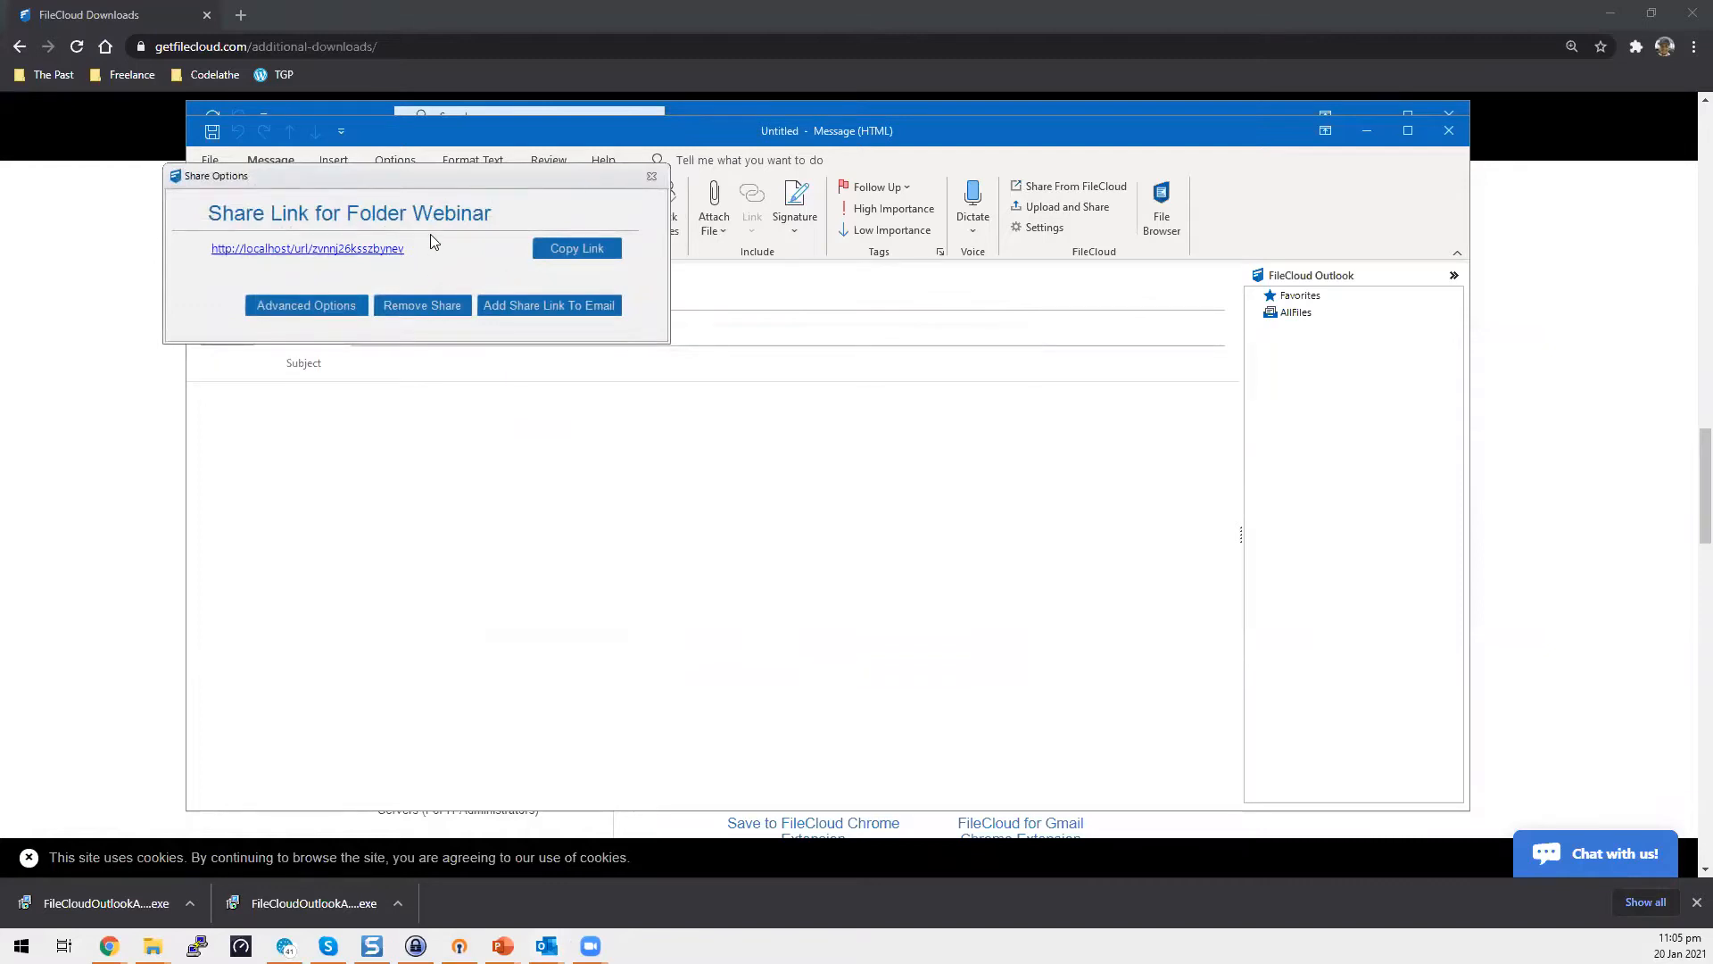
pyautogui.click(653, 178)
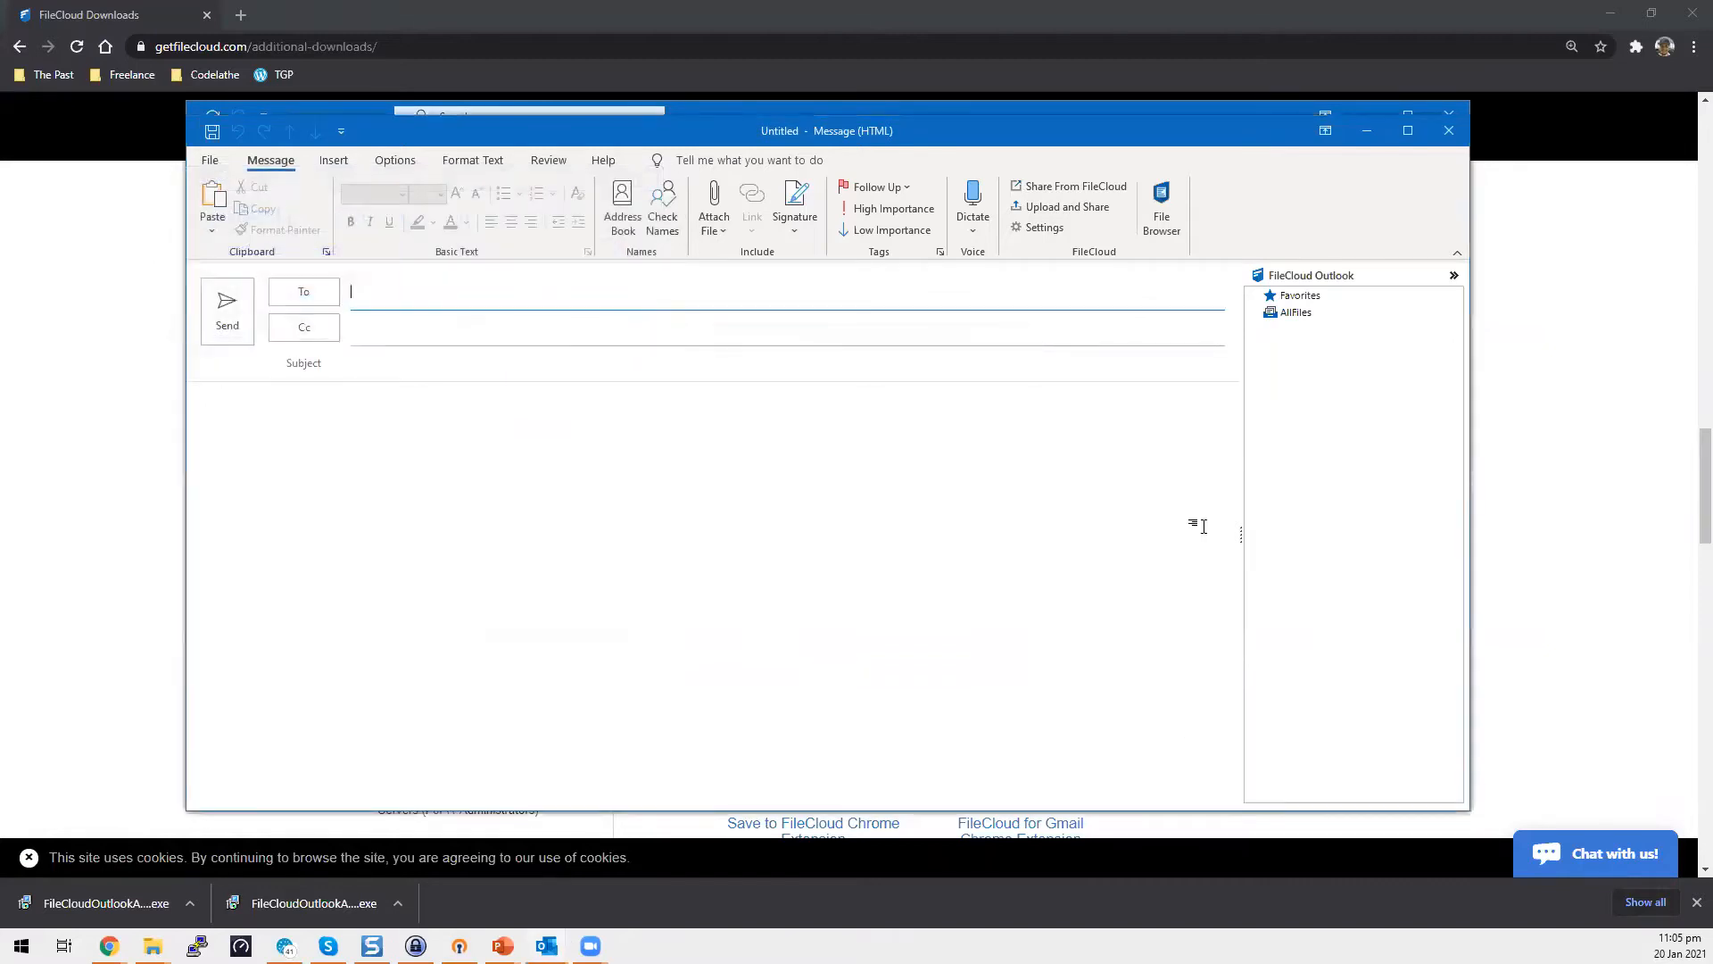
# Step: Upload and share the Word document ITAR 120.54 from the Downloads folder through FileCloud
pyautogui.click(1088, 216)
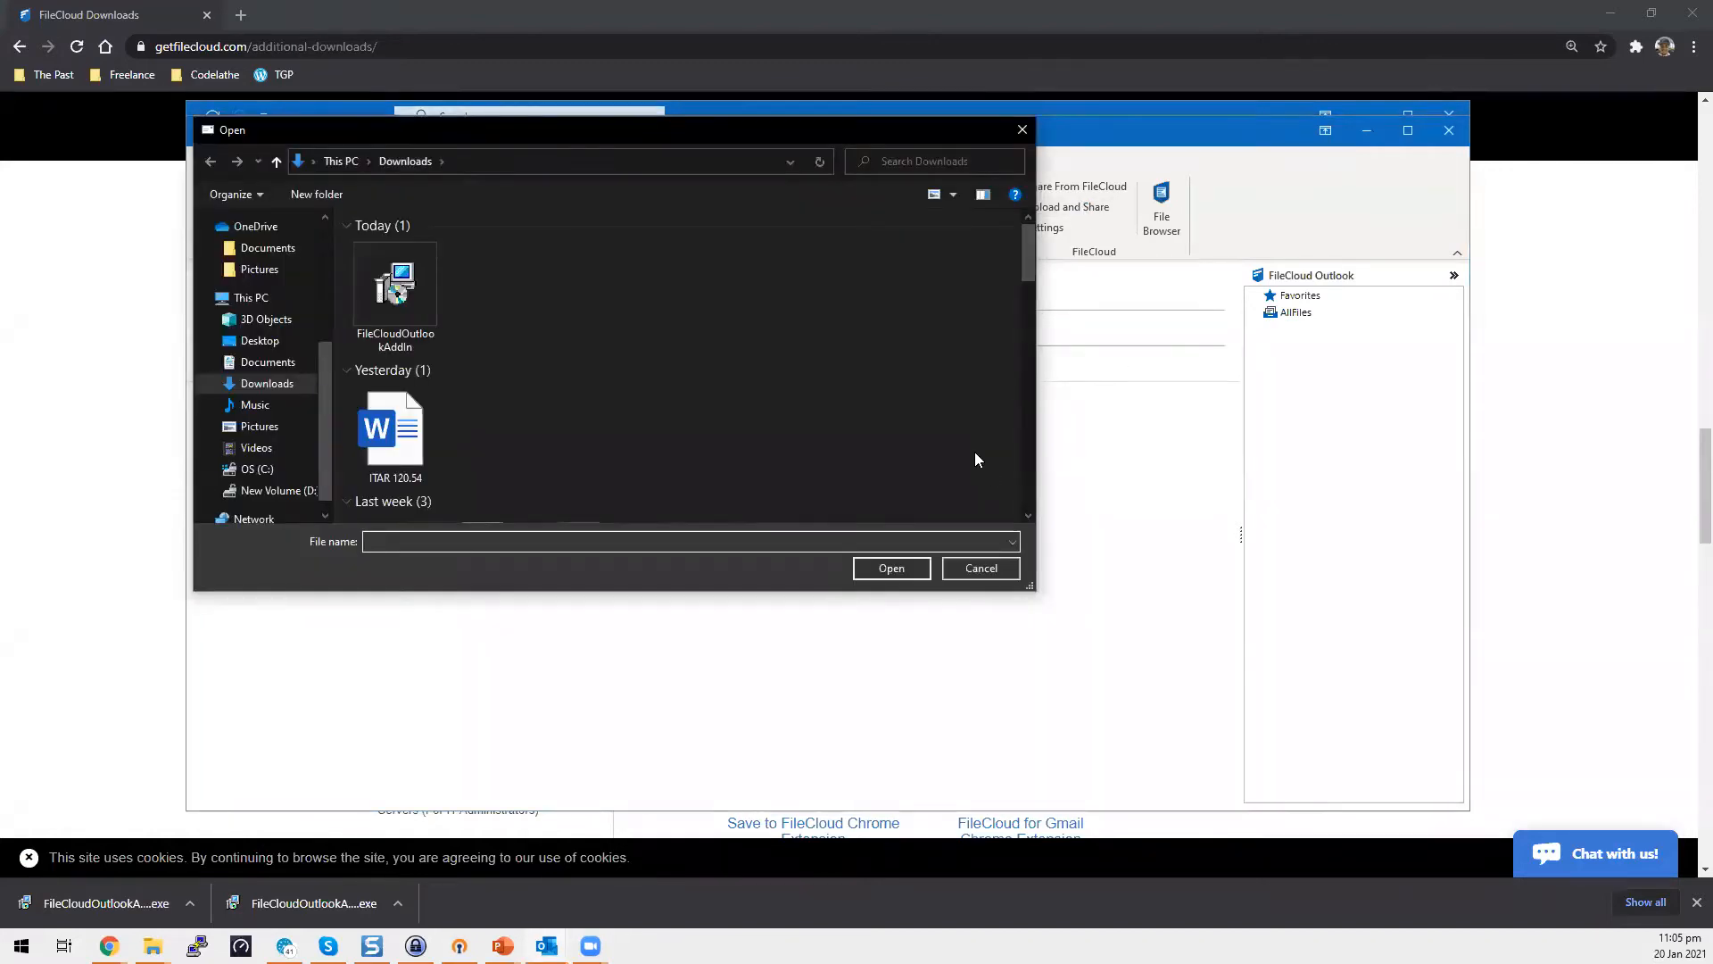
pyautogui.scroll(-3, 974, 459)
pyautogui.scroll(3, 964, 439)
pyautogui.click(397, 406)
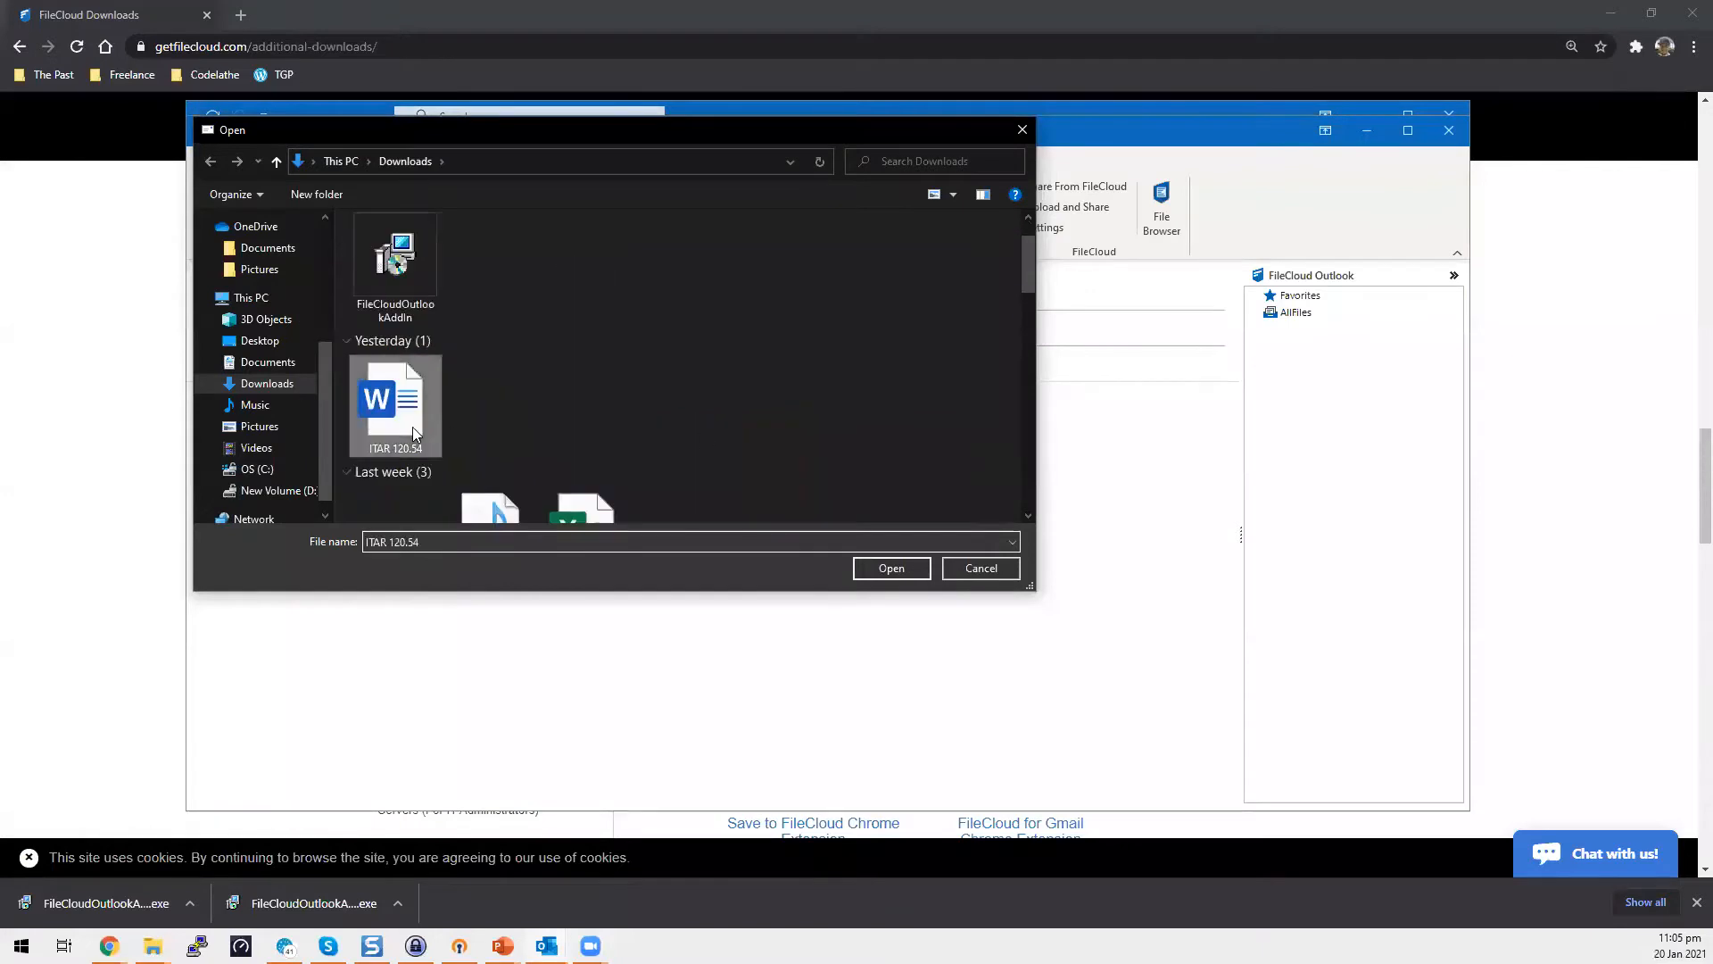
pyautogui.click(890, 568)
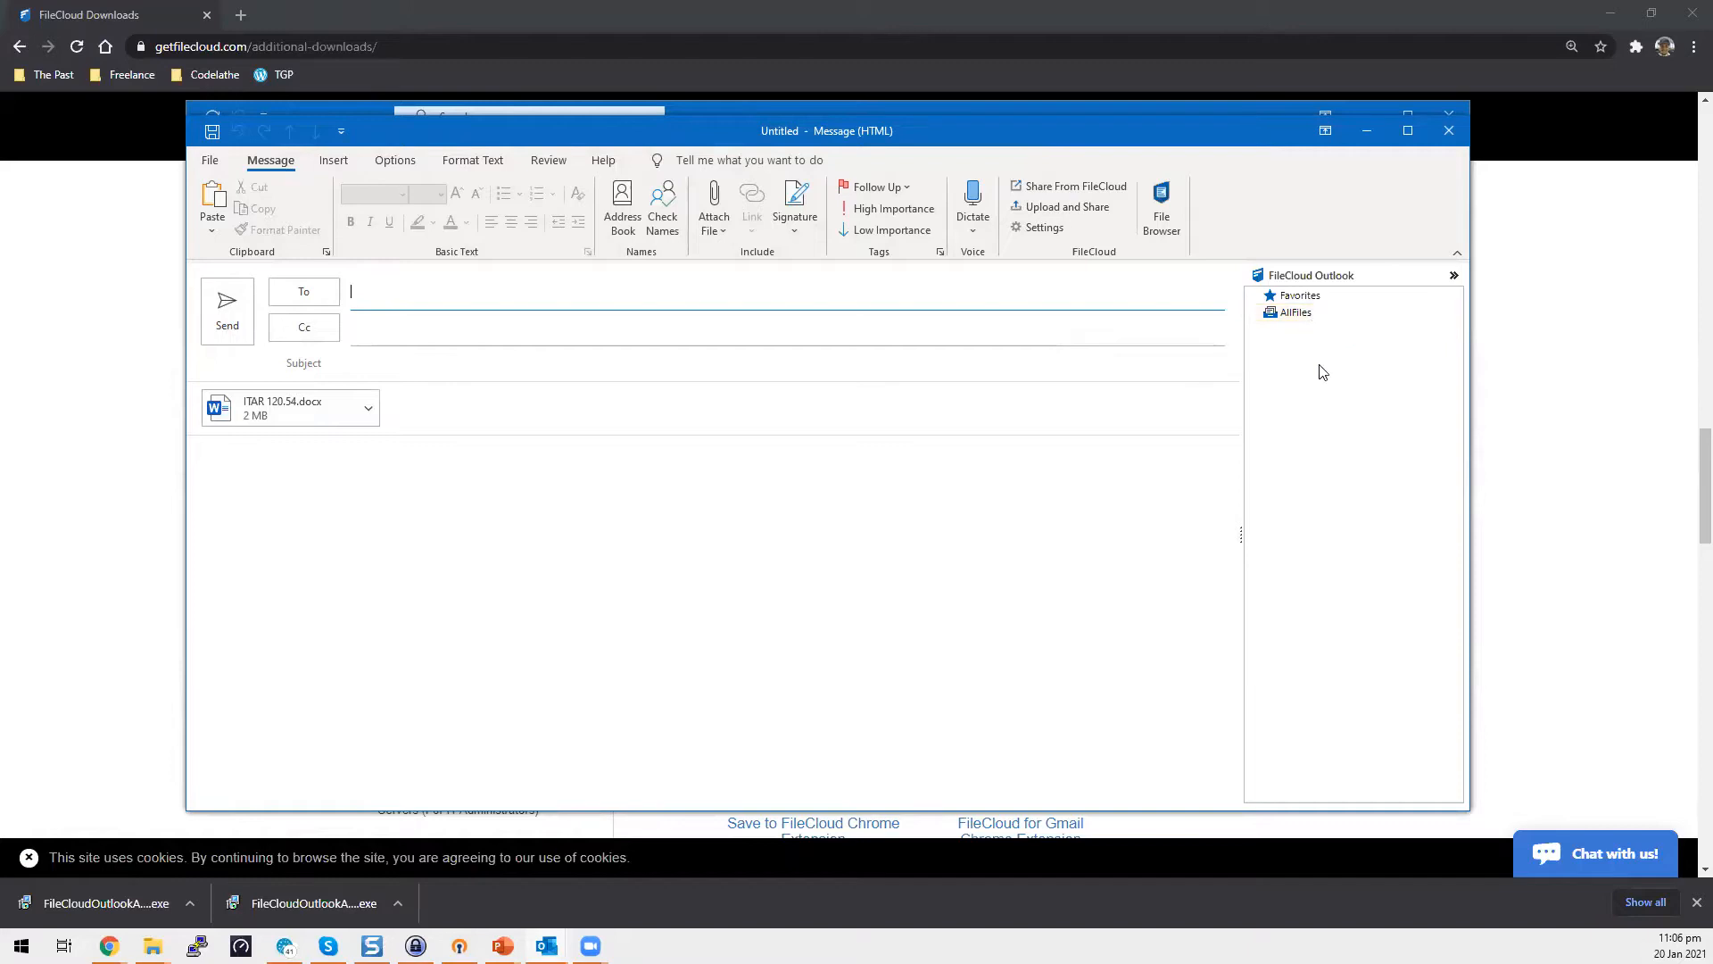
# Step: Share W8BEN.pdf from My Files in the FileCloud Outlook side pane, and dismiss its share link options
pyautogui.click(1302, 314)
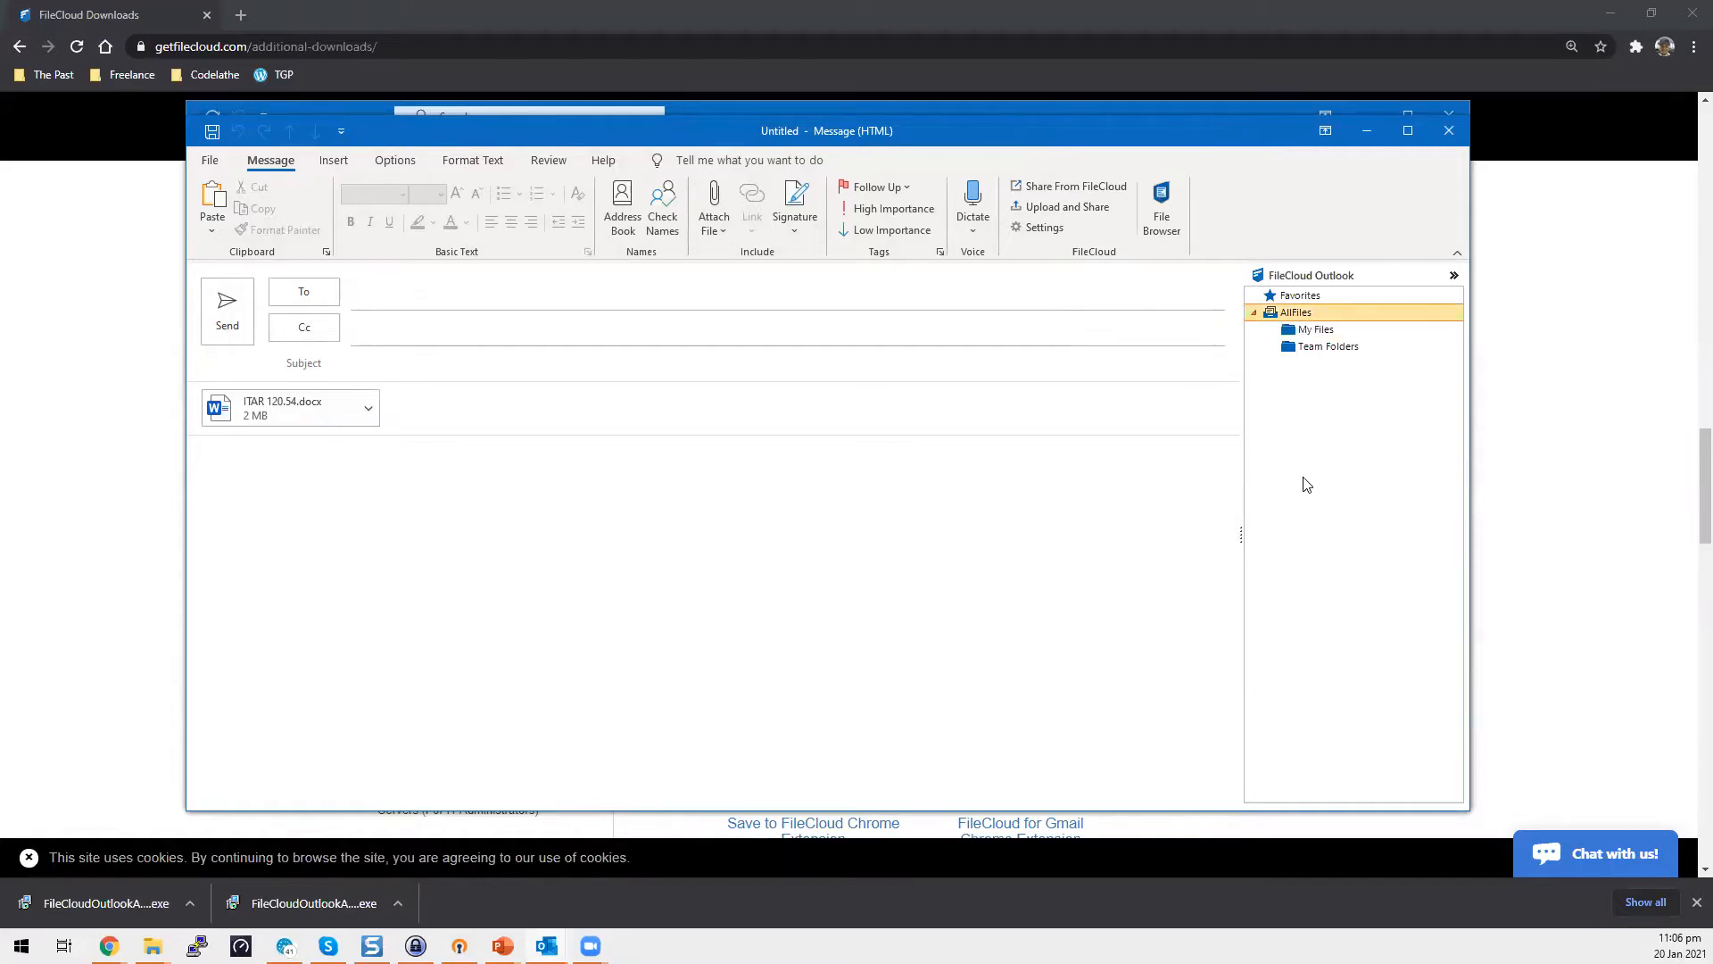
pyautogui.doubleClick(1321, 332)
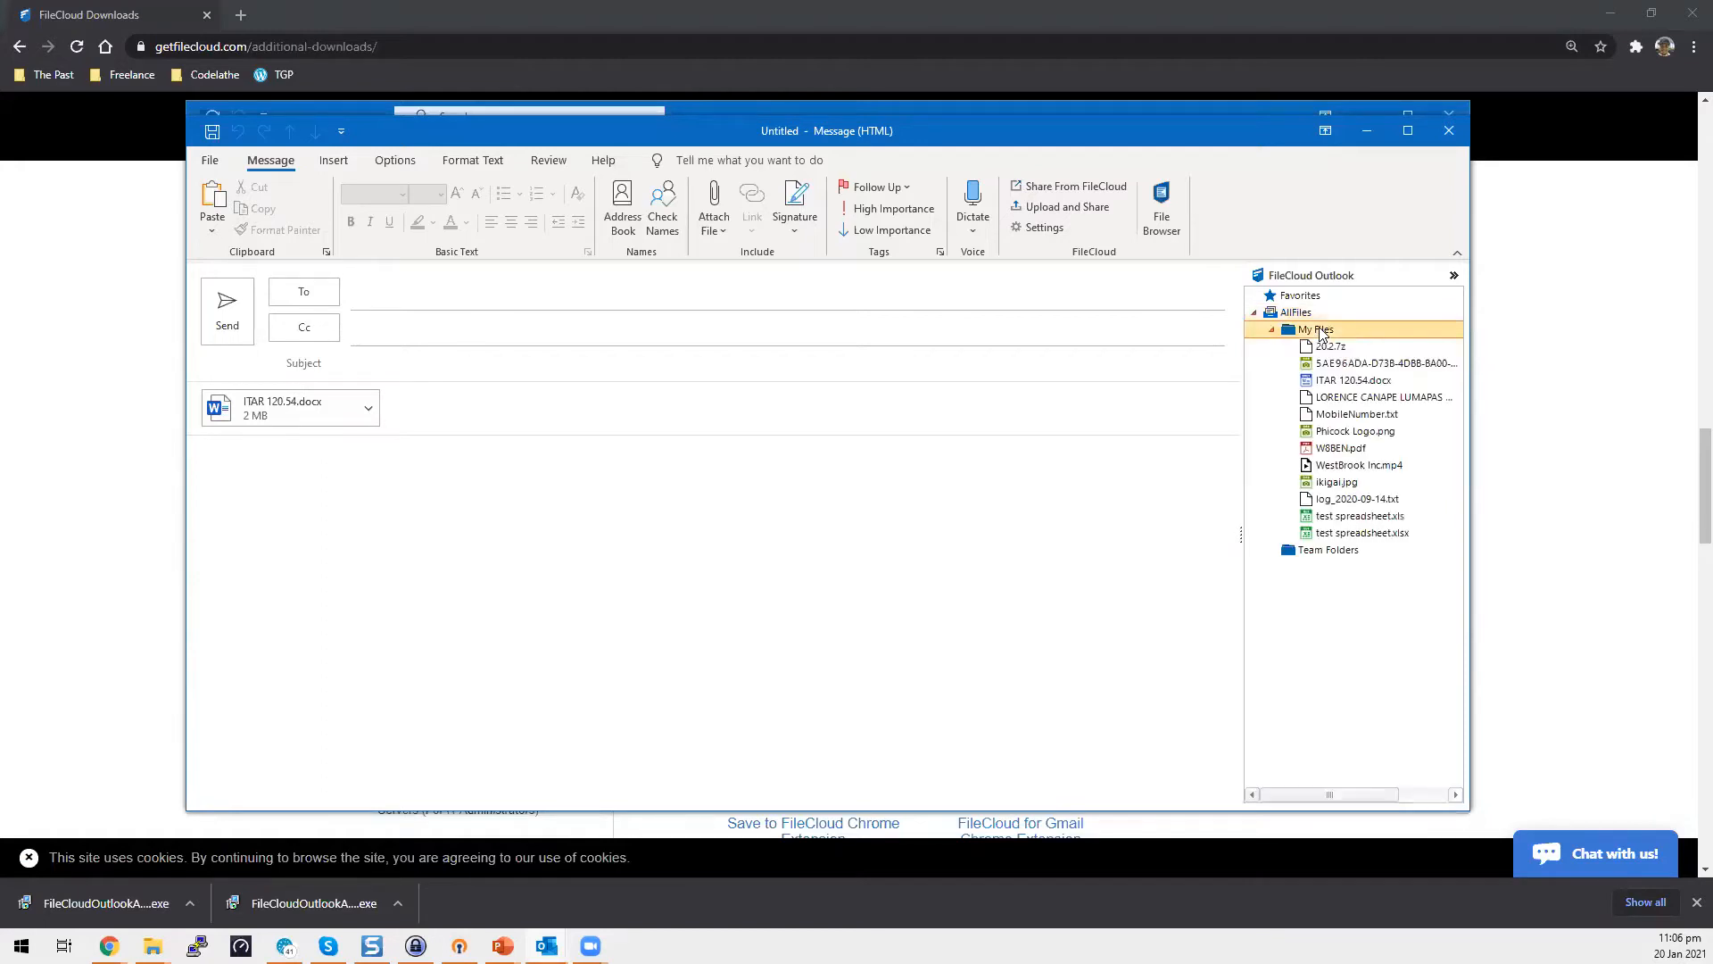
pyautogui.rightClick(1352, 457)
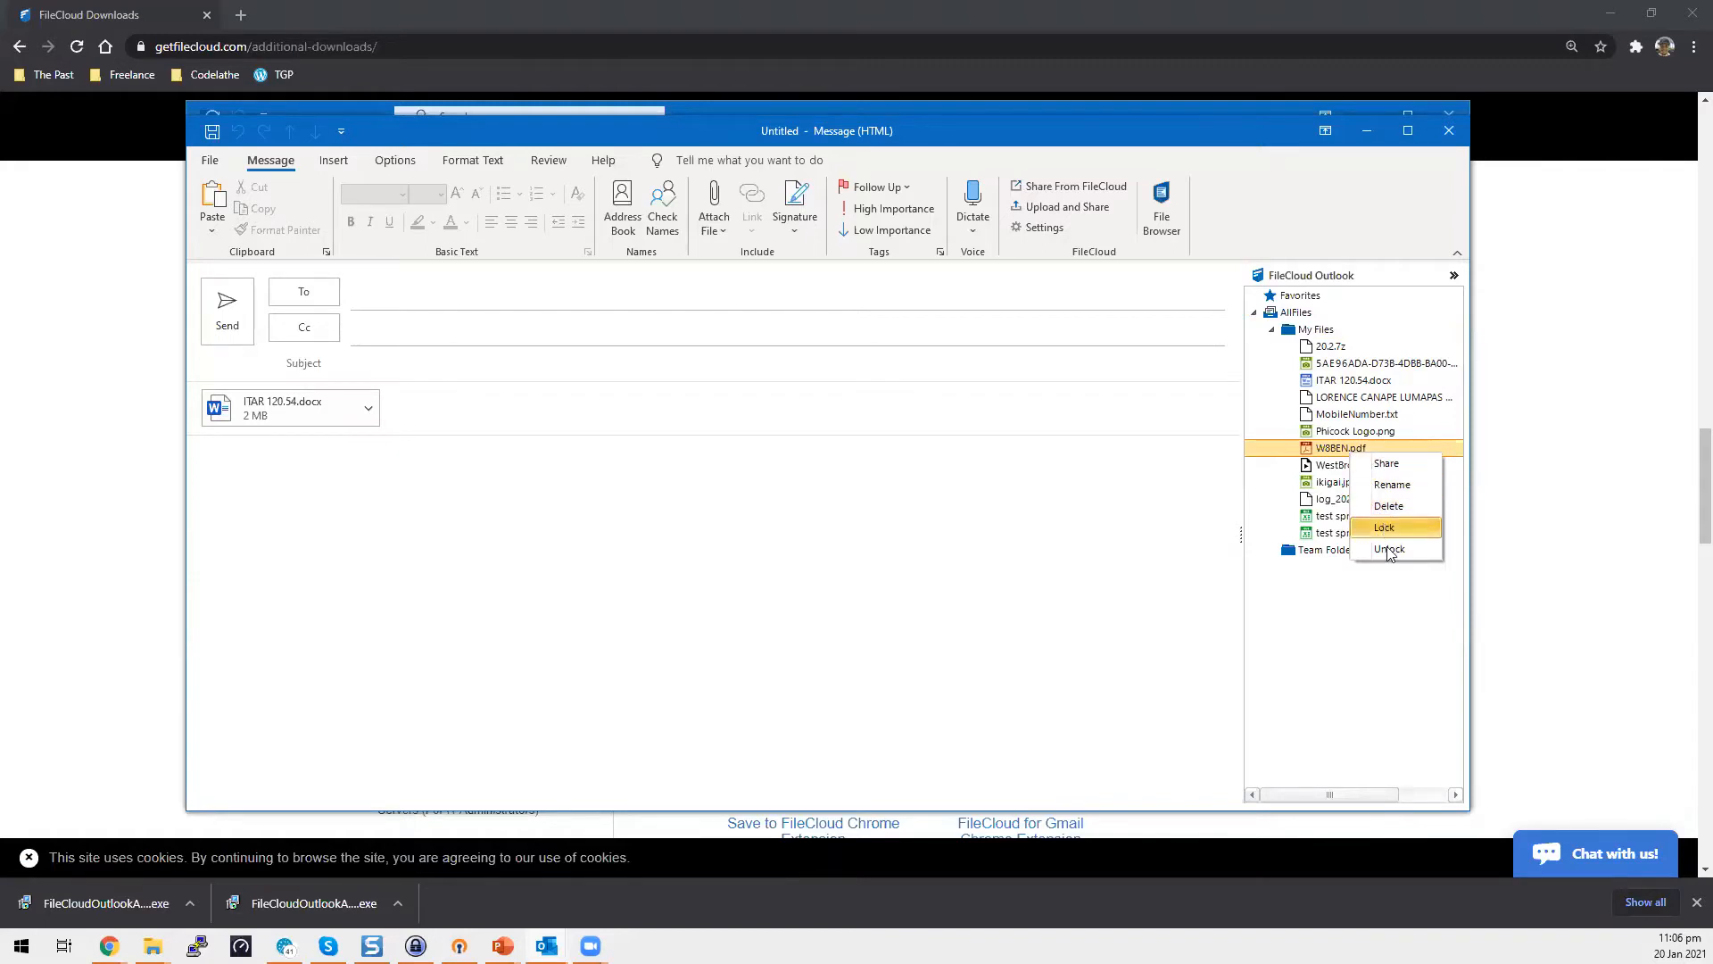
pyautogui.click(1394, 466)
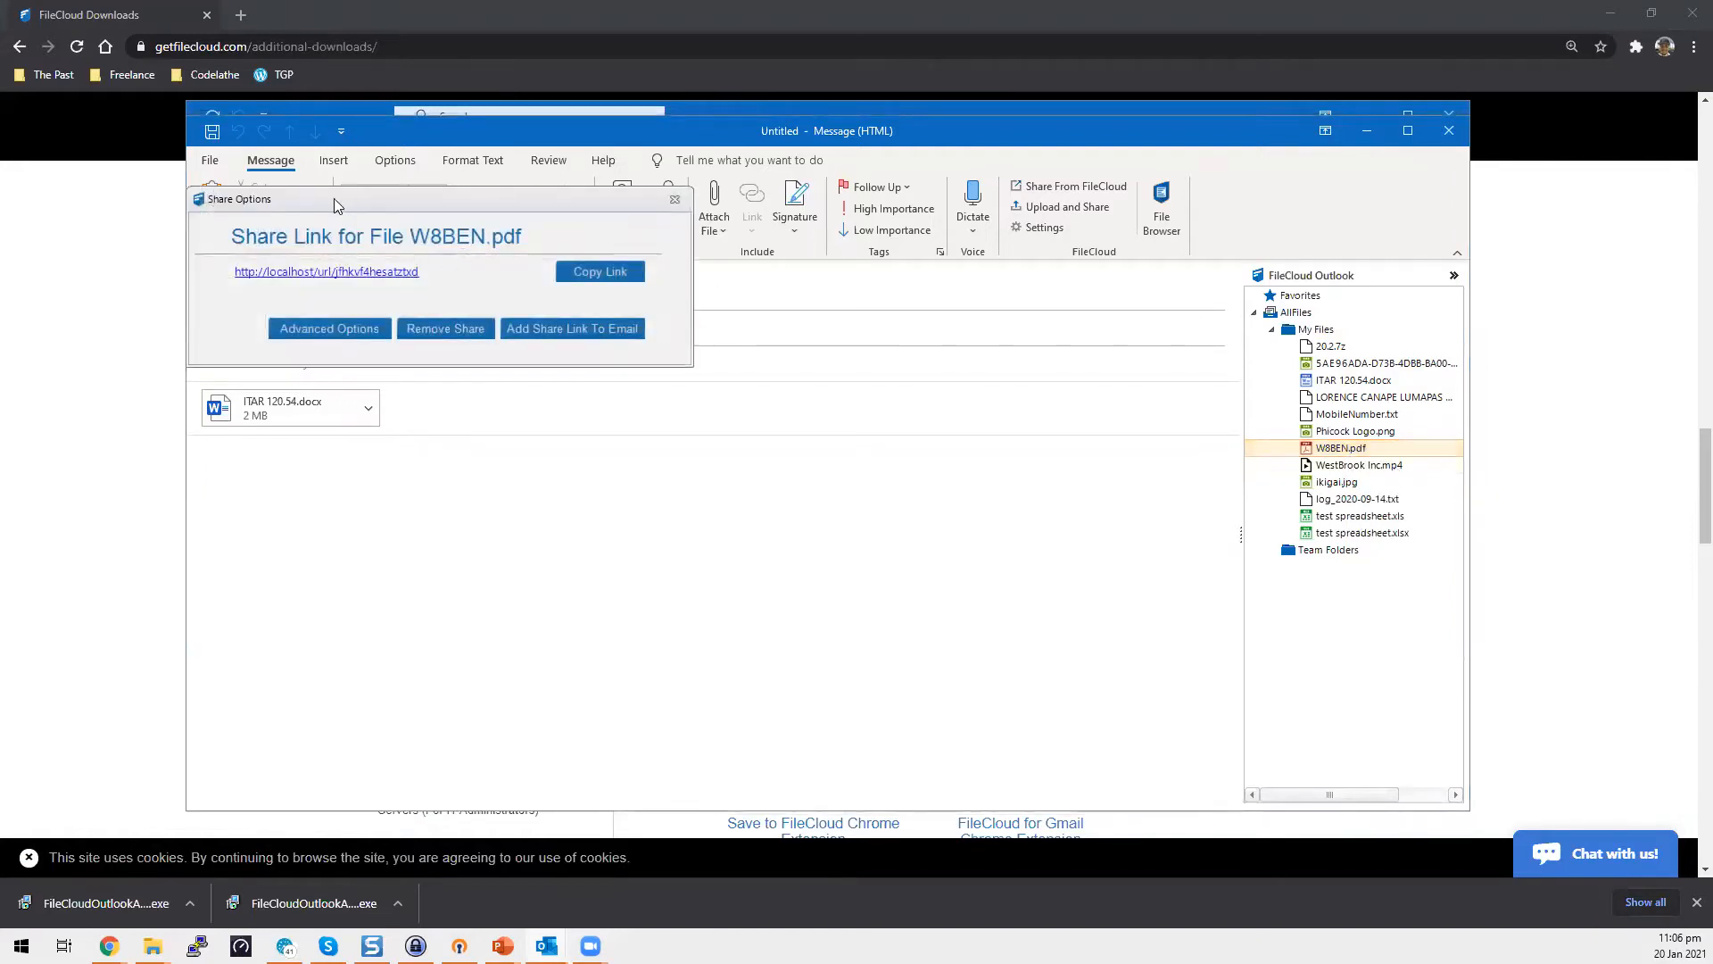
pyautogui.click(674, 199)
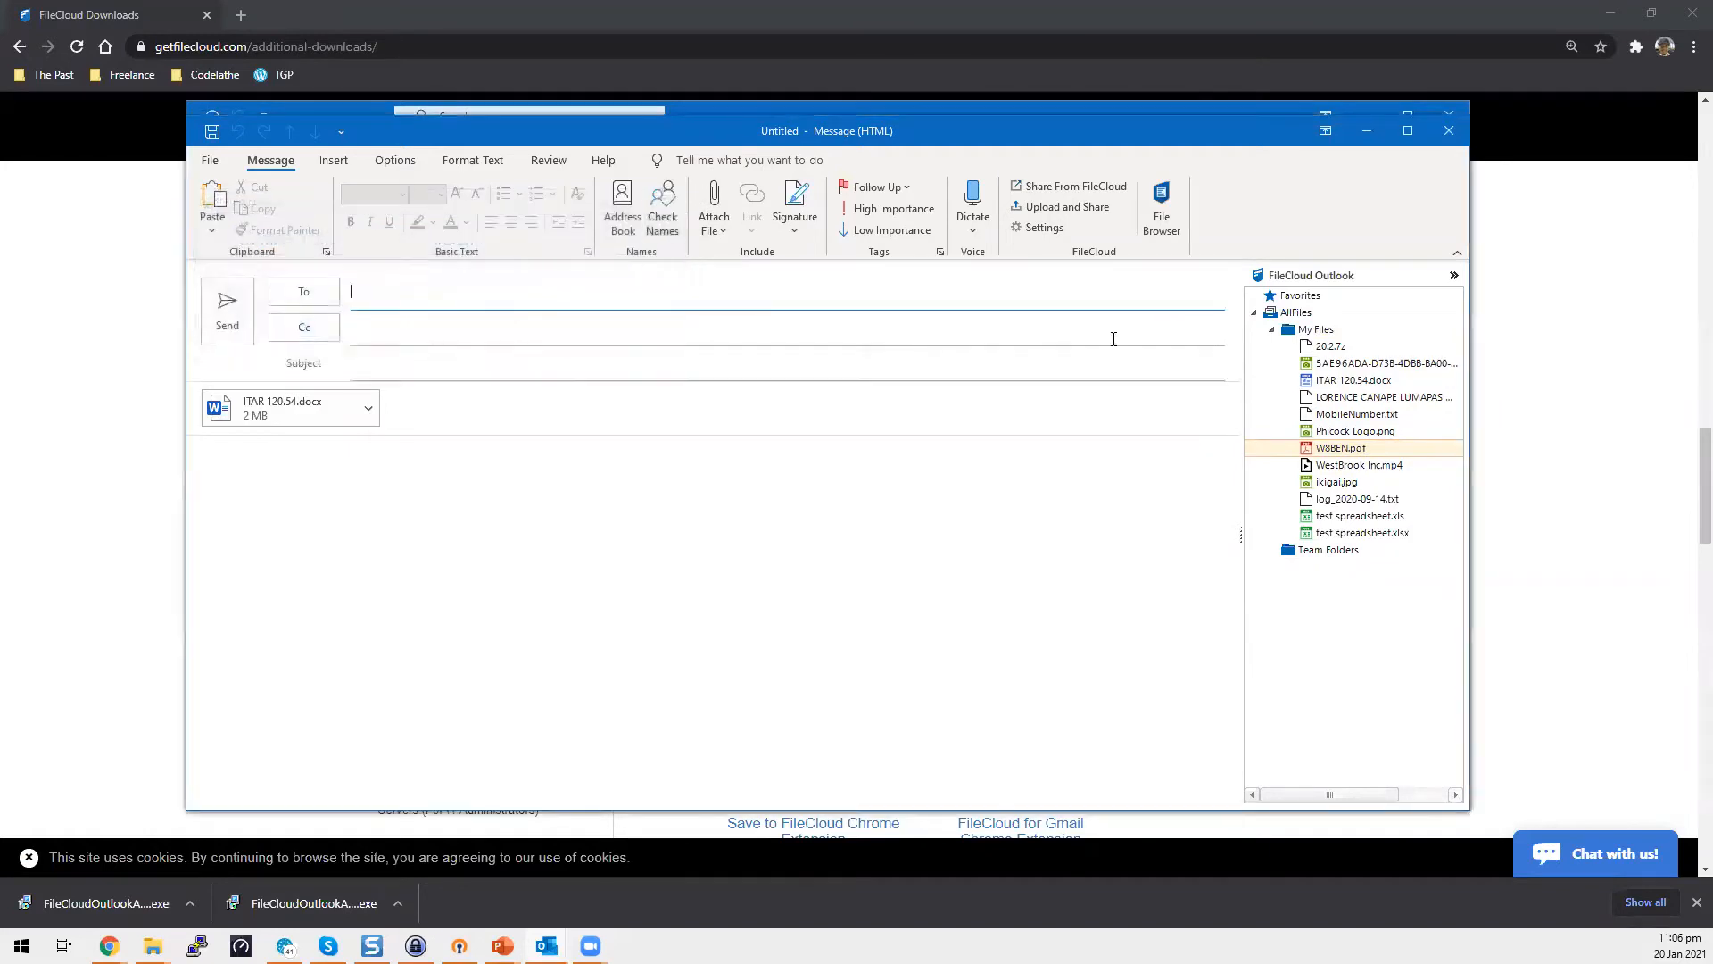
# Step: Open the FileCloud File Browser and create a share link for 20.2.7z in My Files
pyautogui.click(1161, 212)
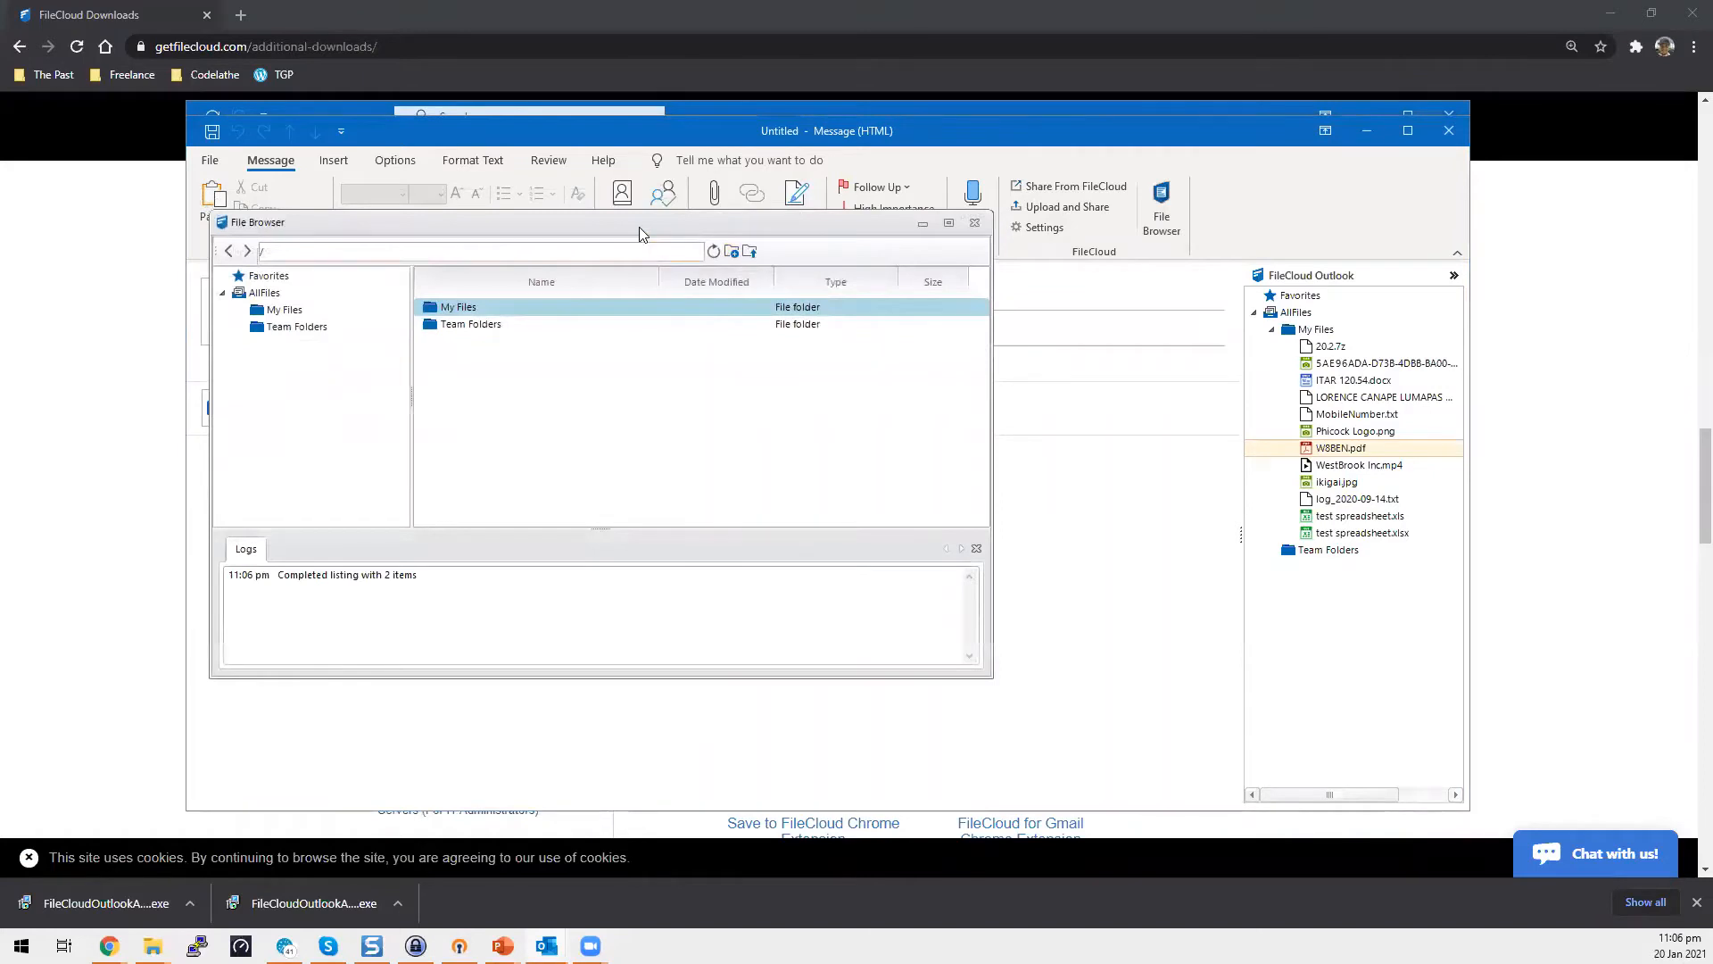
pyautogui.moveTo(639, 227); pyautogui.dragTo(676, 283)
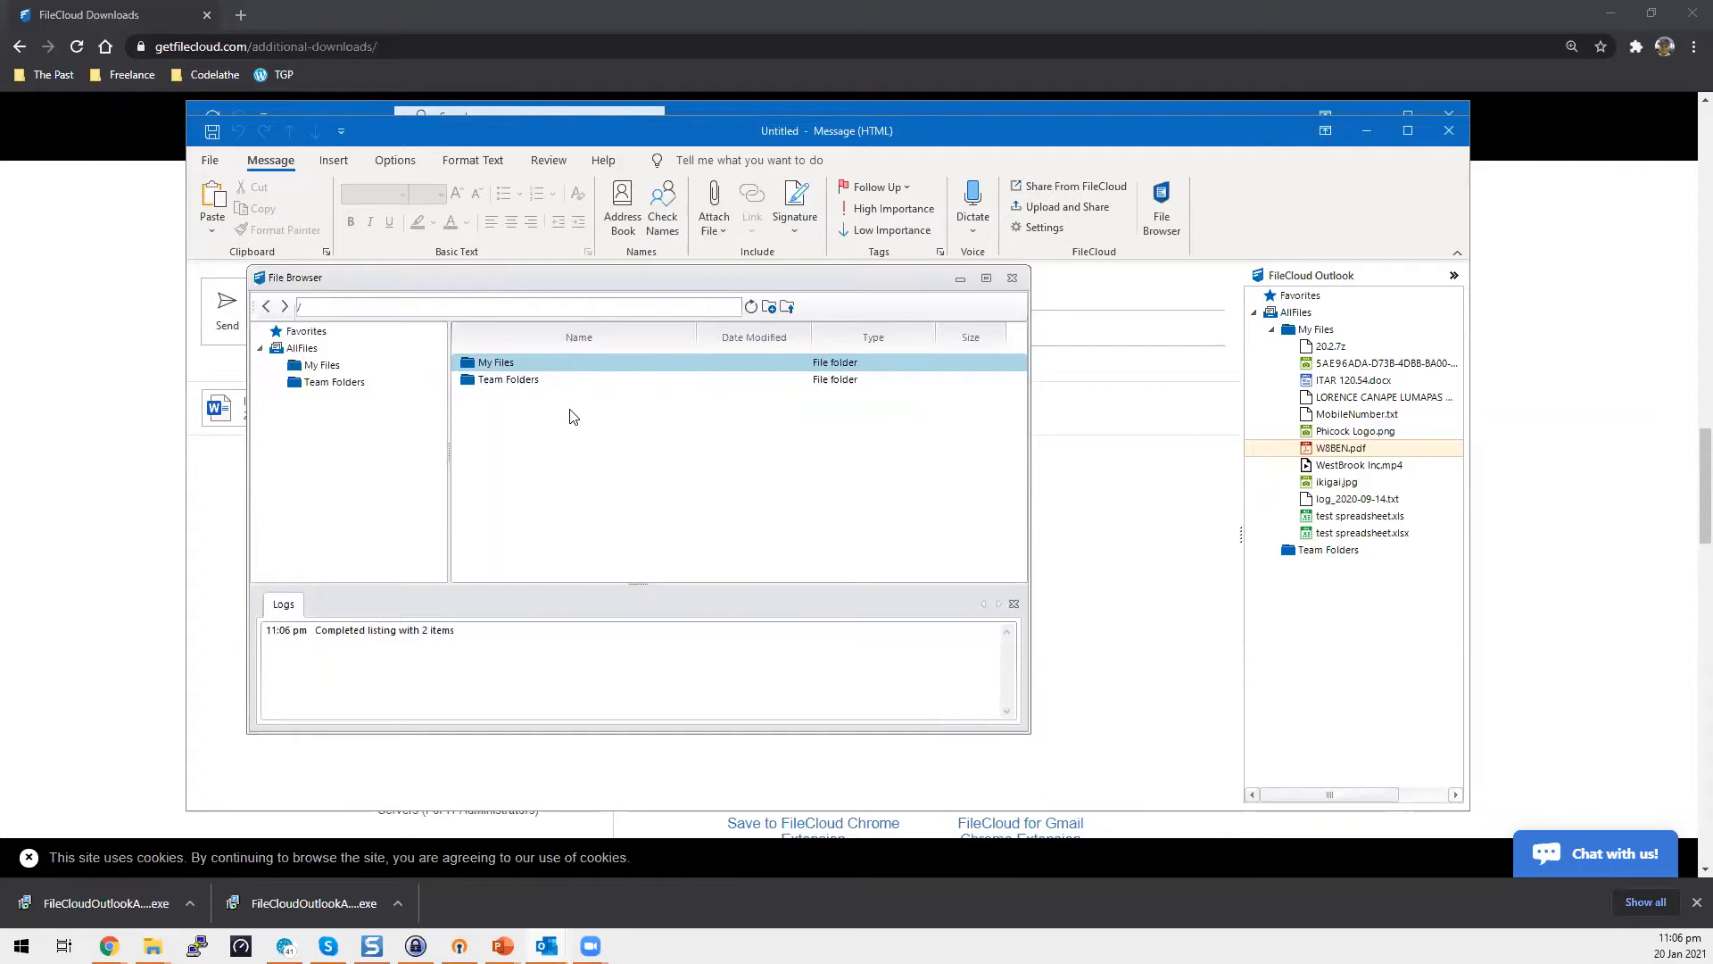
pyautogui.click(333, 369)
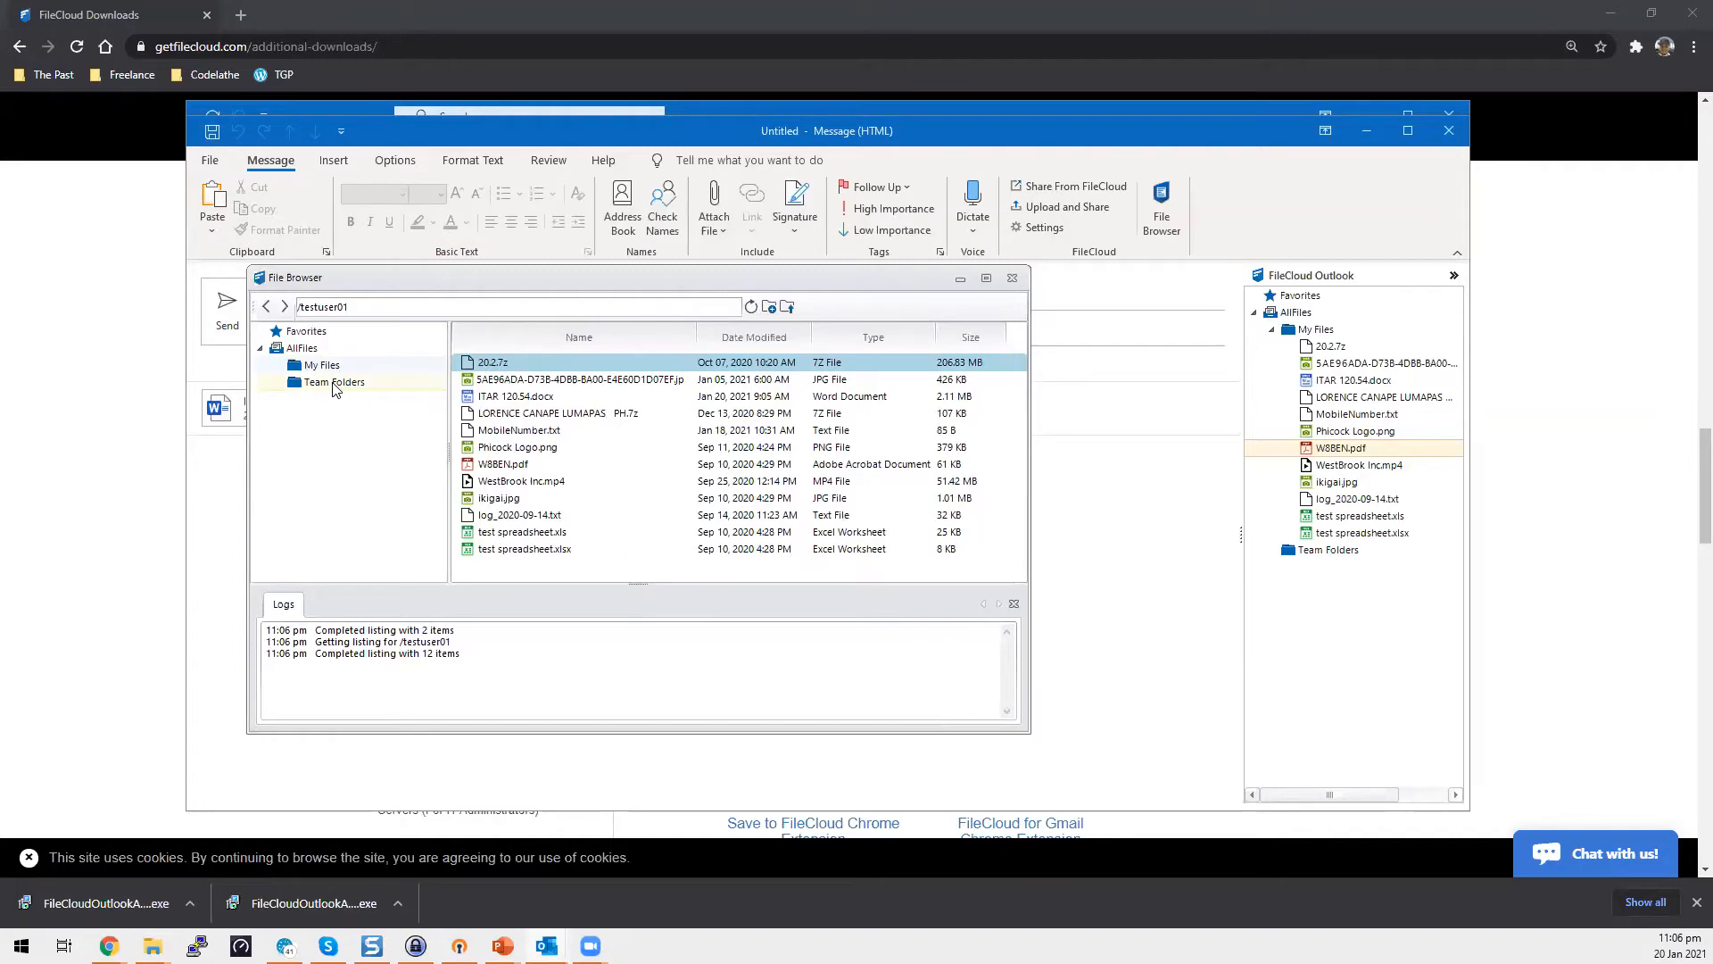
pyautogui.rightClick(516, 469)
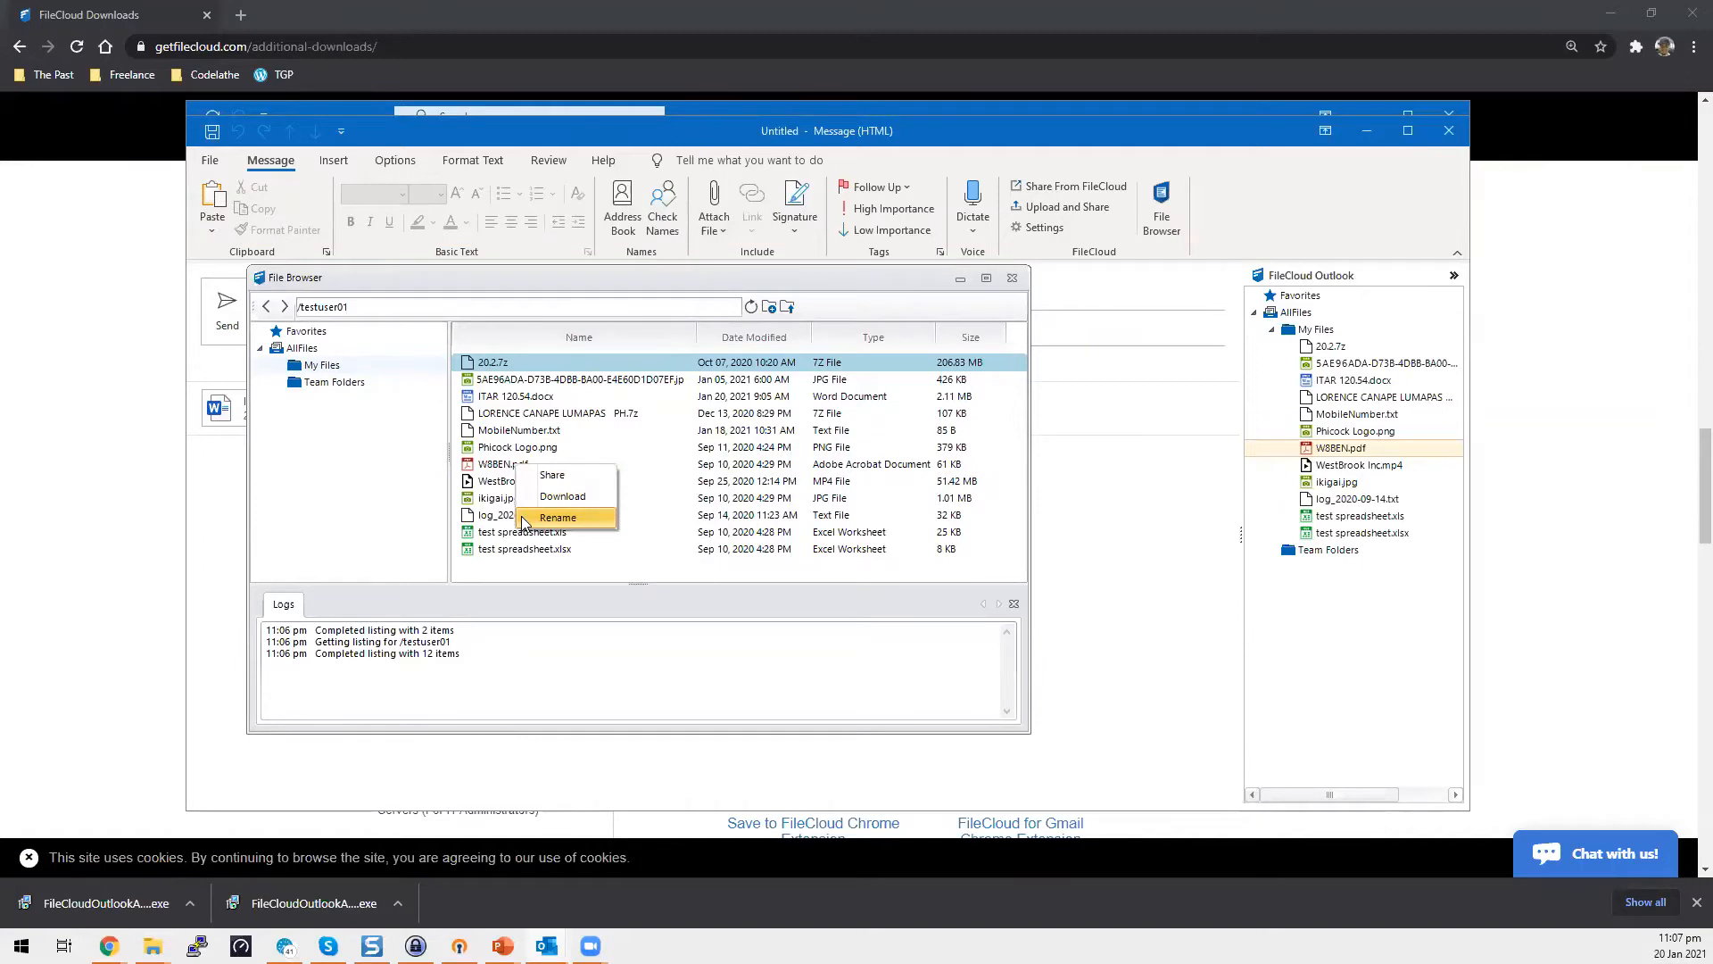
pyautogui.click(549, 479)
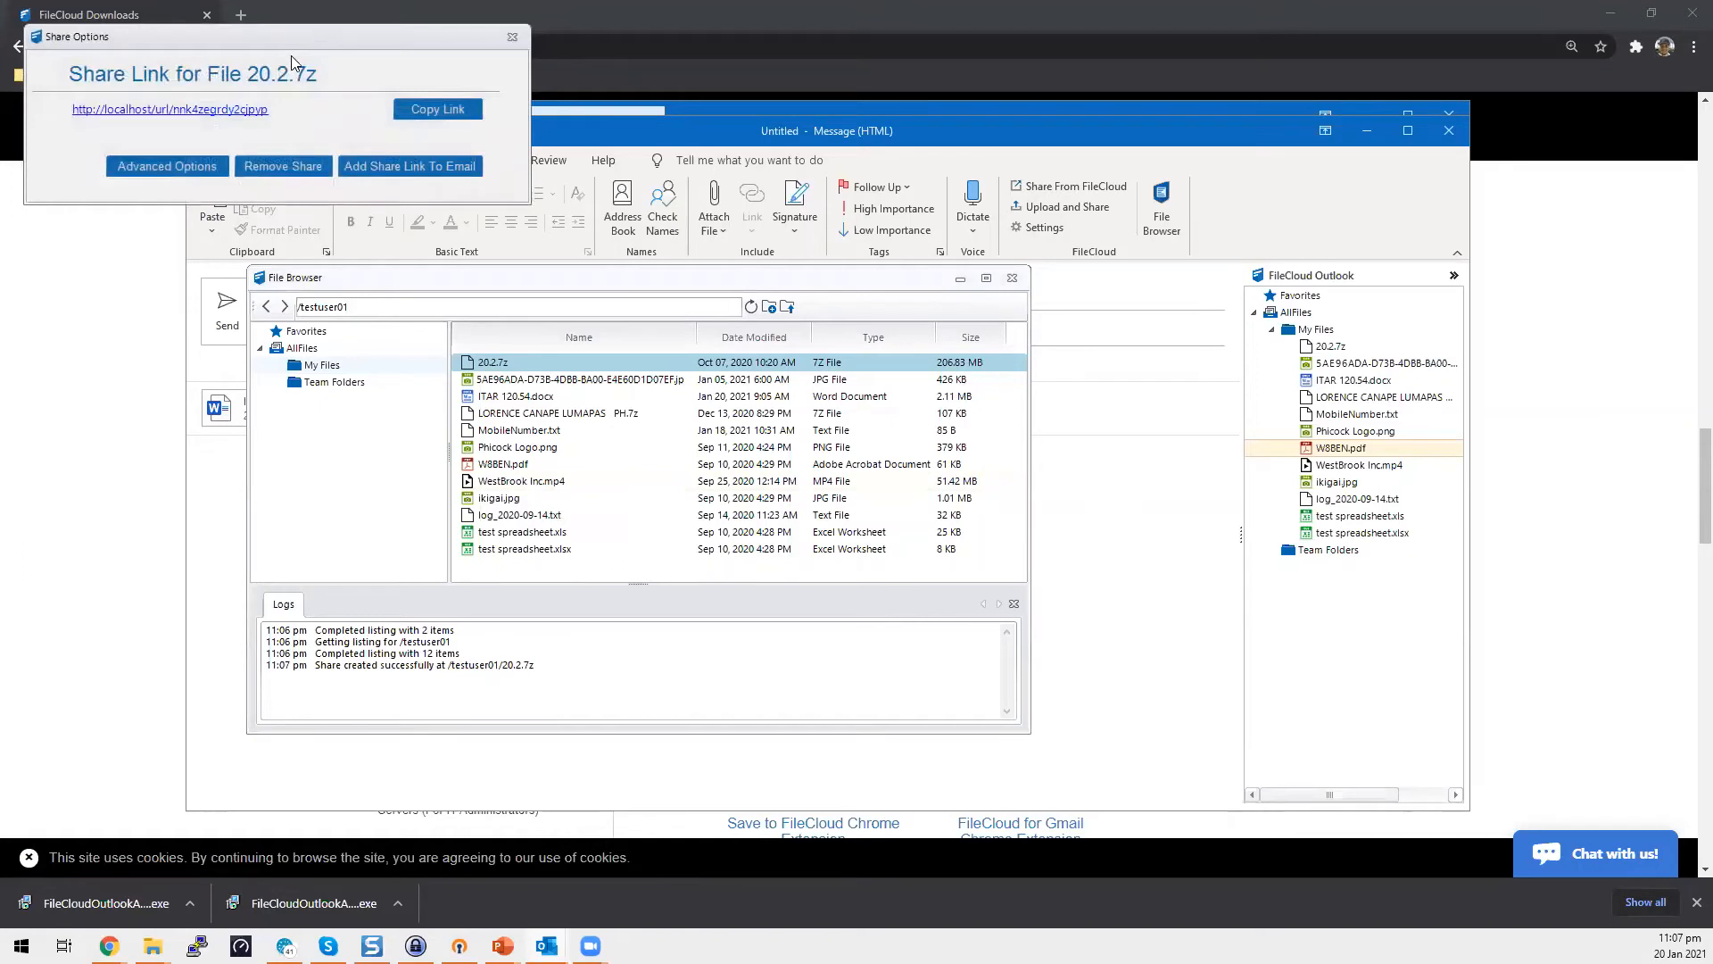
pyautogui.moveTo(291, 62); pyautogui.dragTo(767, 315)
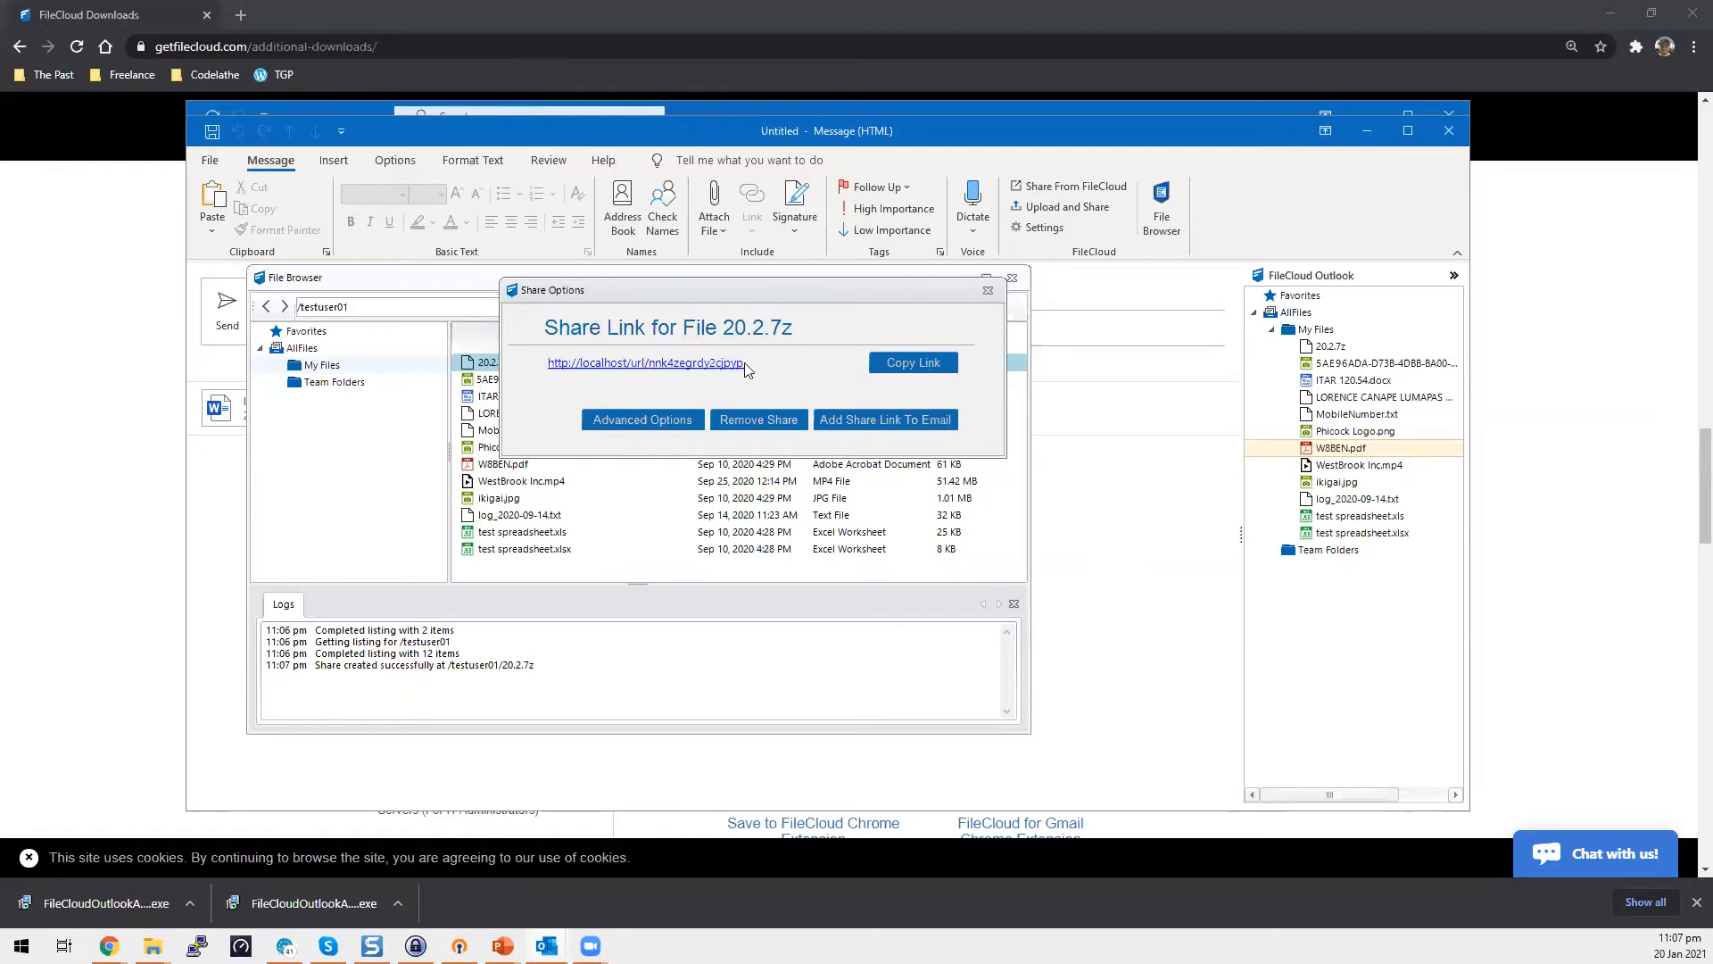
# Step: Set the 20.2.7z share to expire on Wednesday, 20 January 2021 in its advanced options, and add its share link to the email
pyautogui.click(676, 422)
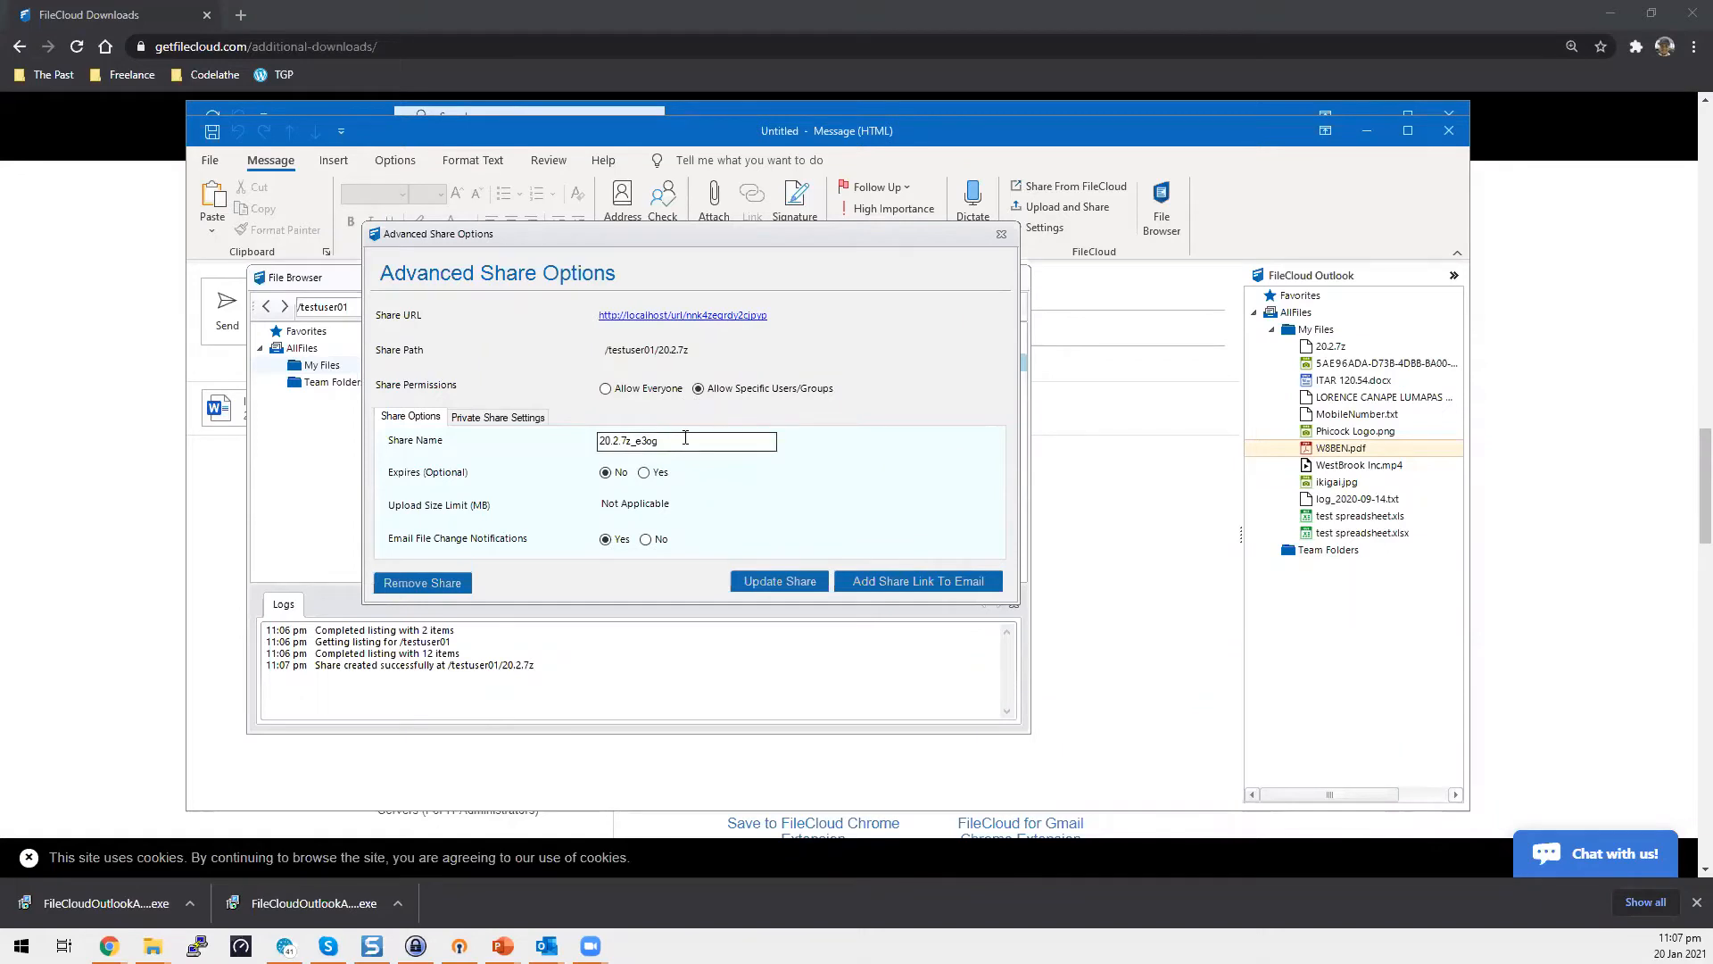
pyautogui.click(687, 443)
pyautogui.click(644, 473)
pyautogui.click(839, 474)
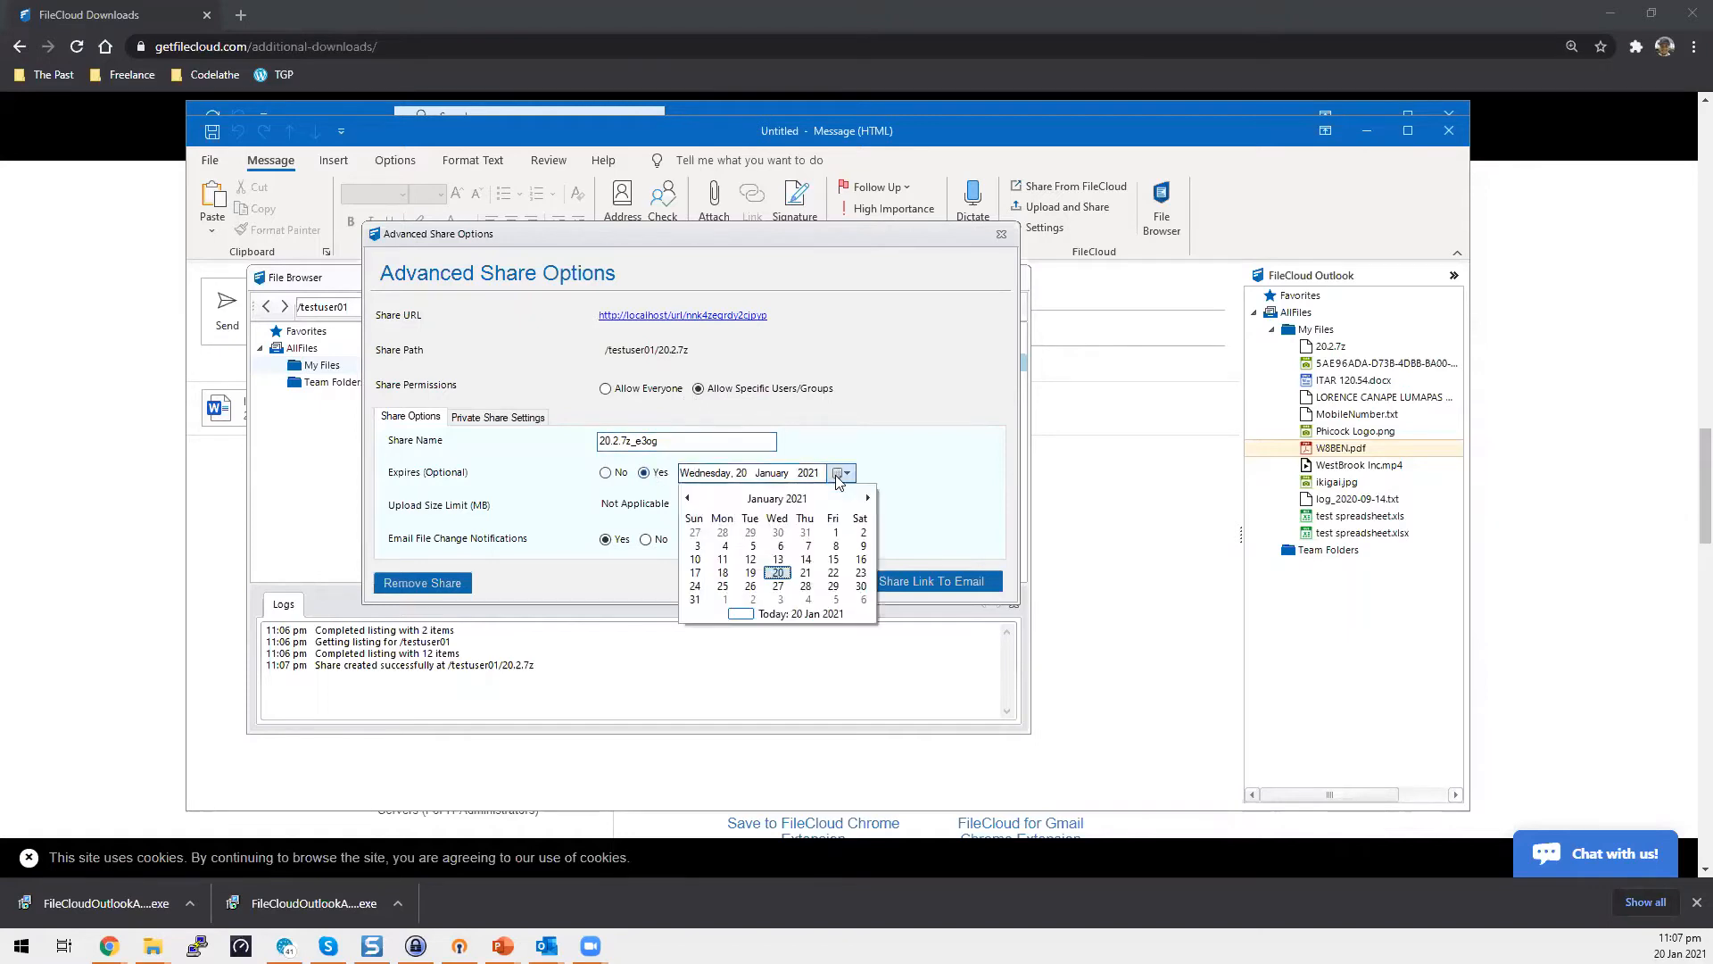
pyautogui.click(919, 465)
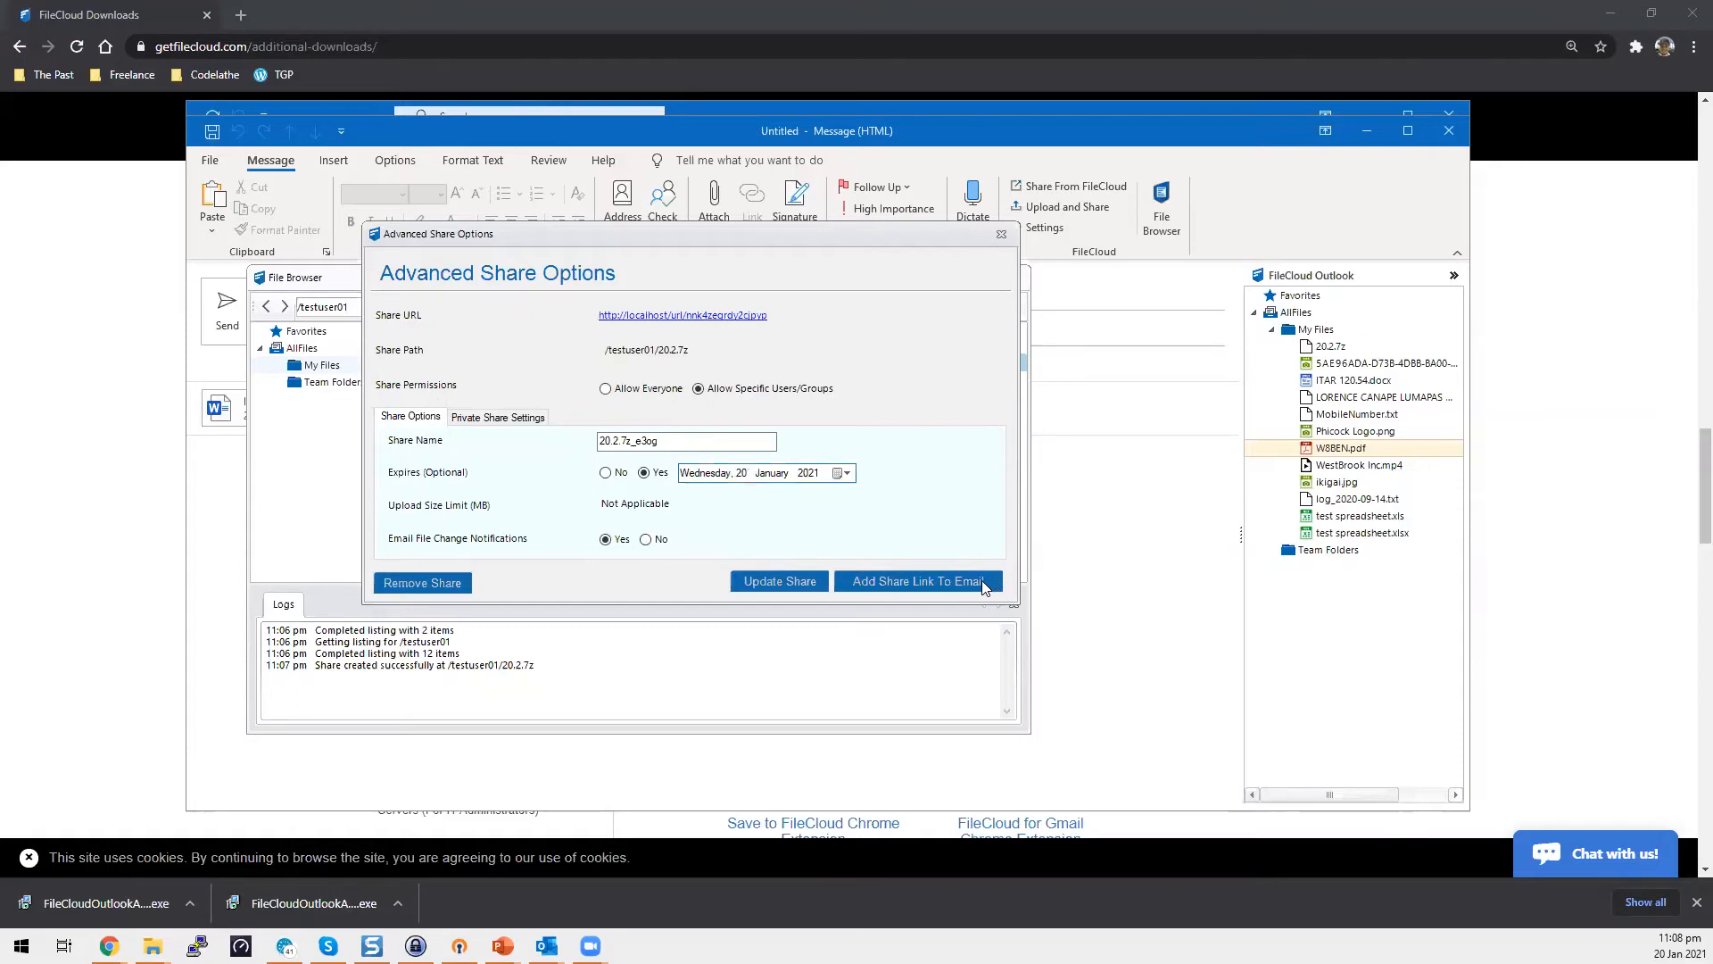
pyautogui.click(983, 582)
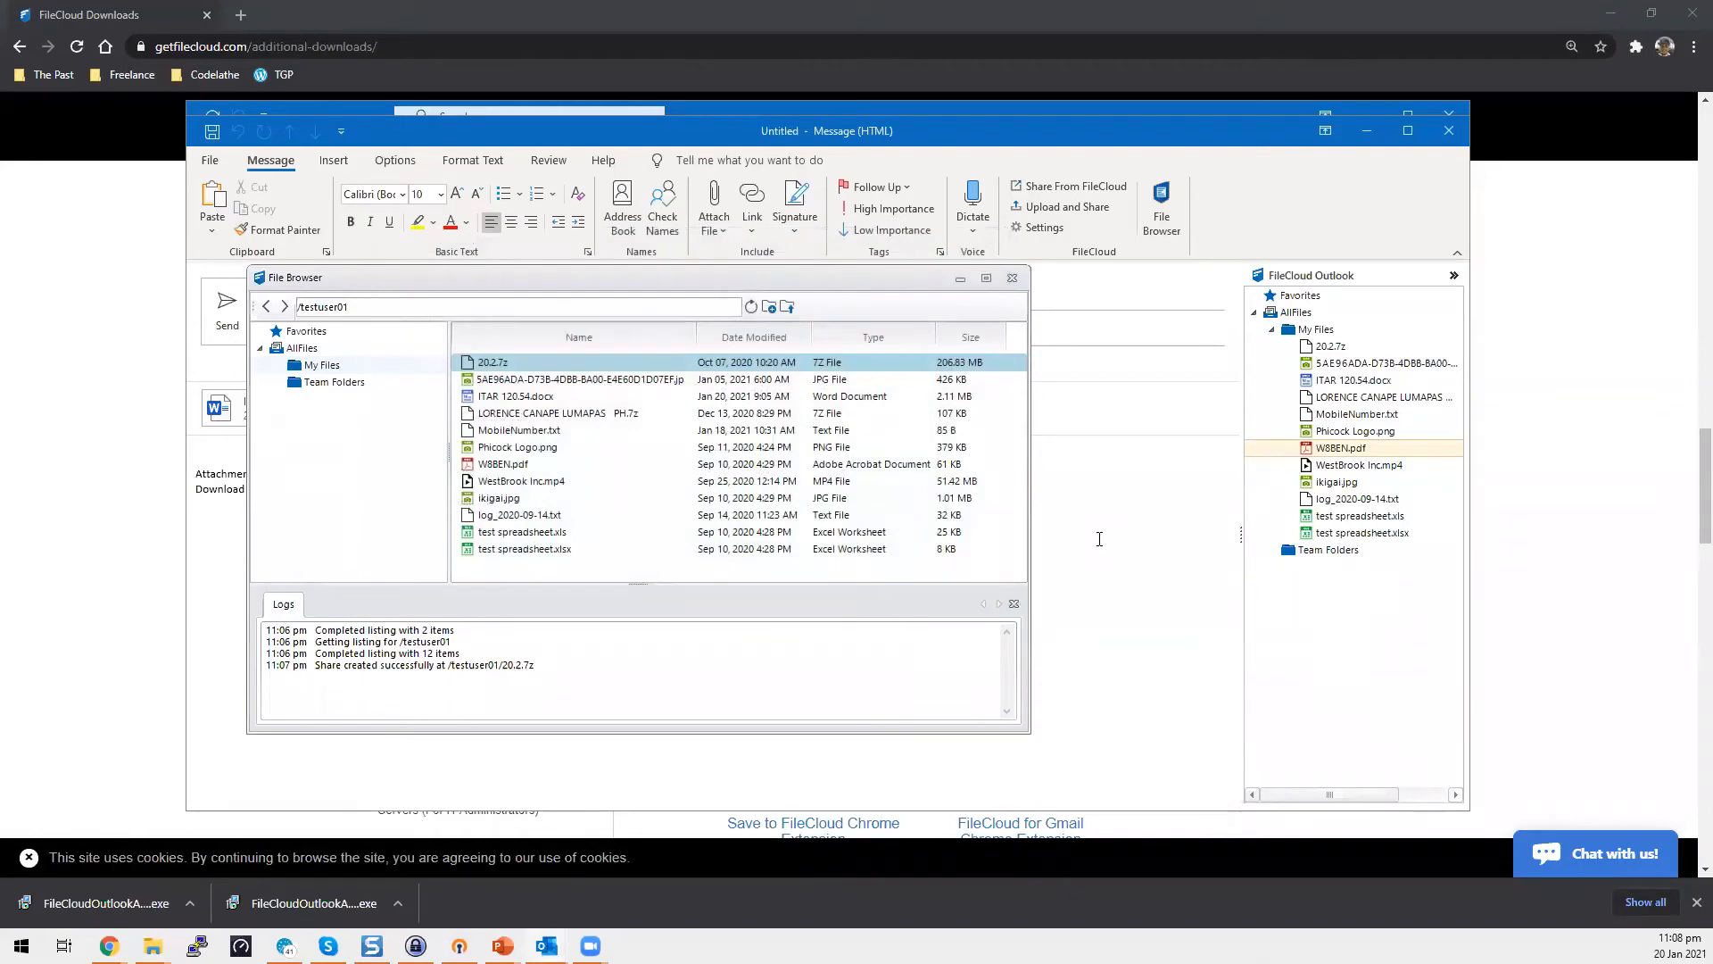
pyautogui.moveTo(520, 490); pyautogui.dragTo(173, 488)
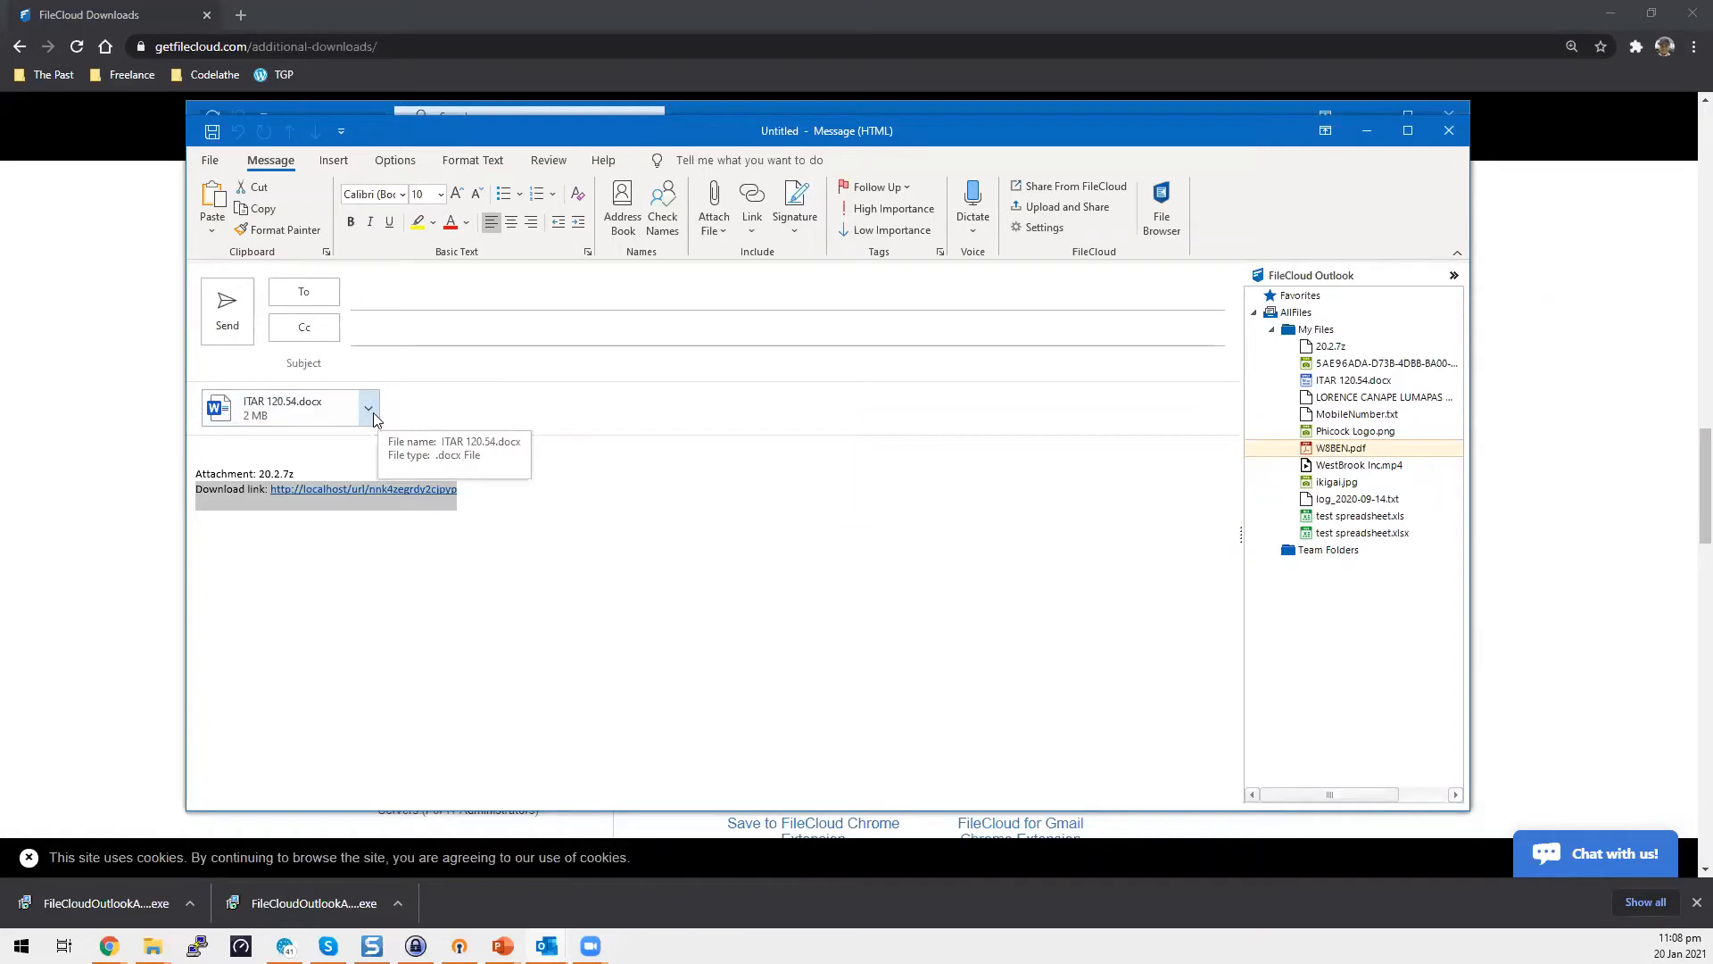
# Step: Set the FileCloud share settings to send file shares as a link, and save them
pyautogui.click(1052, 229)
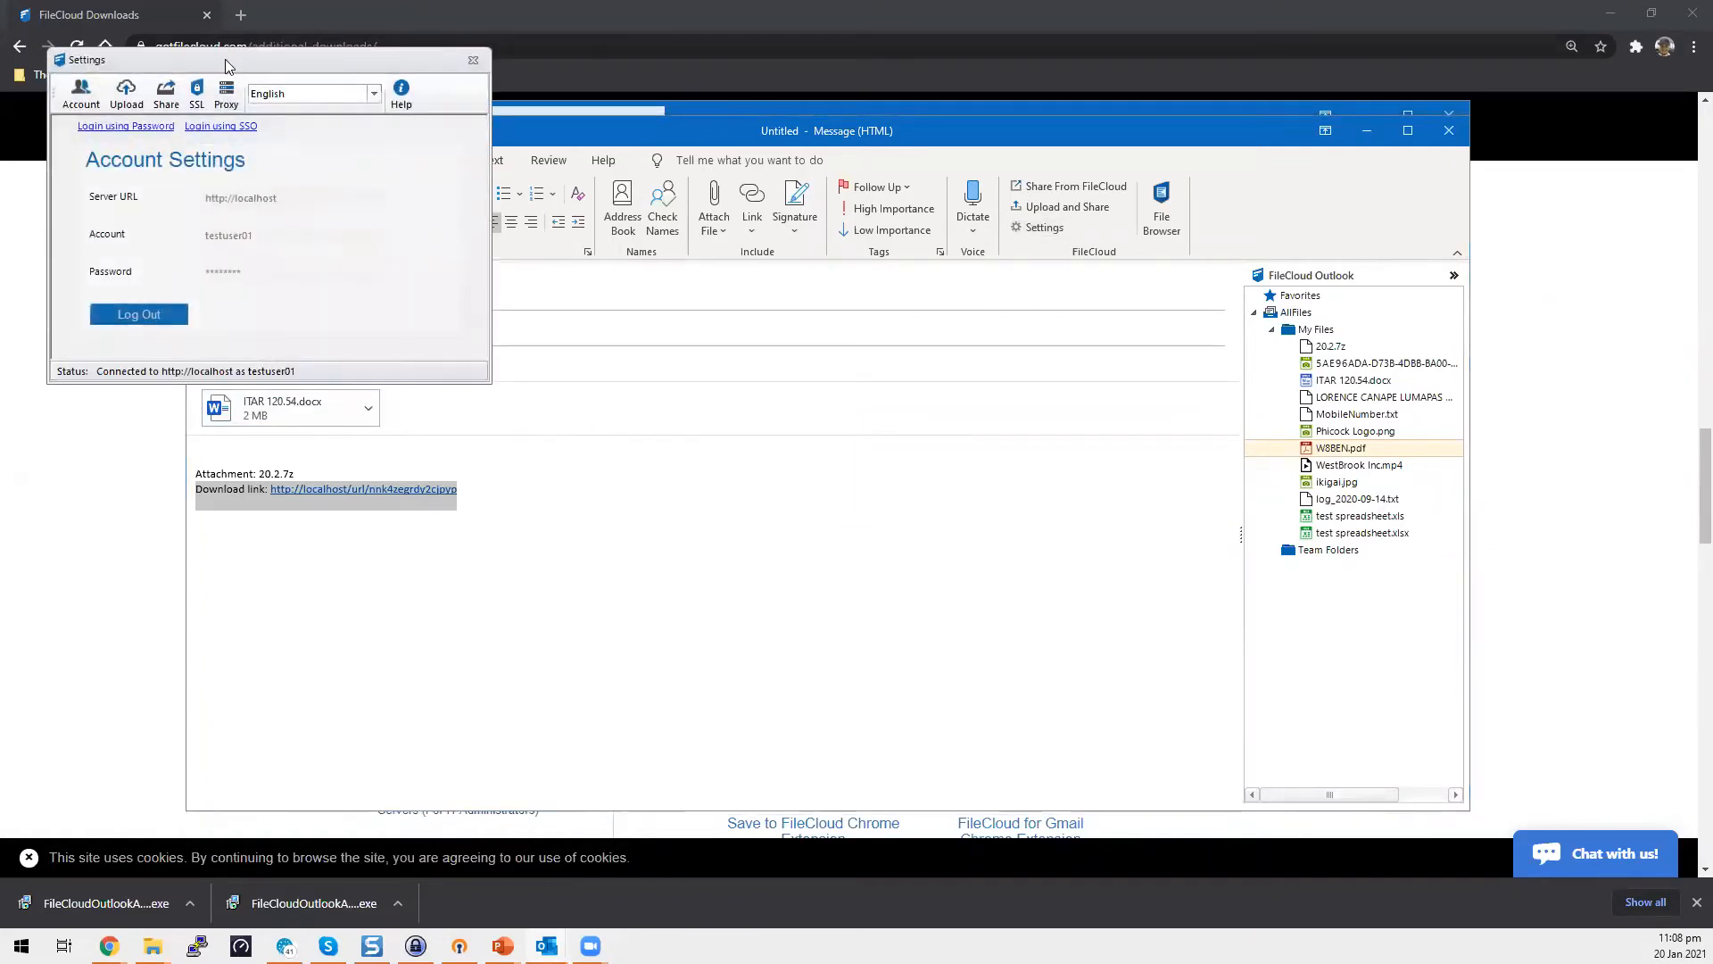
pyautogui.moveTo(225, 65); pyautogui.dragTo(689, 451)
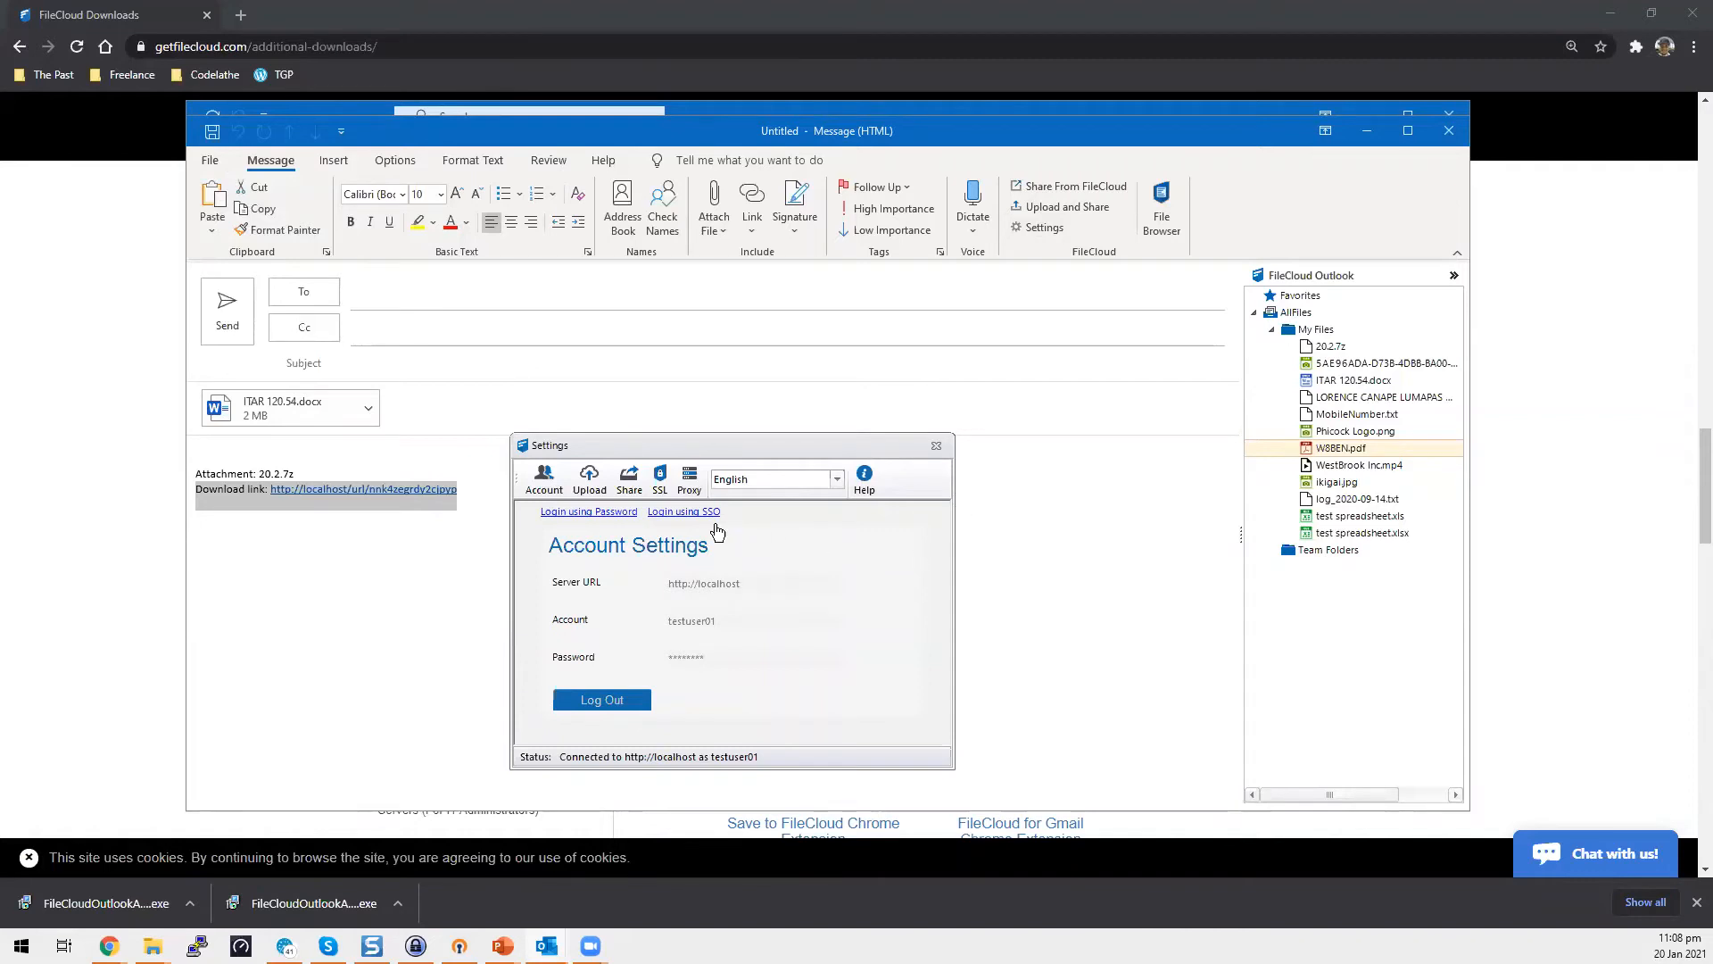
pyautogui.click(629, 482)
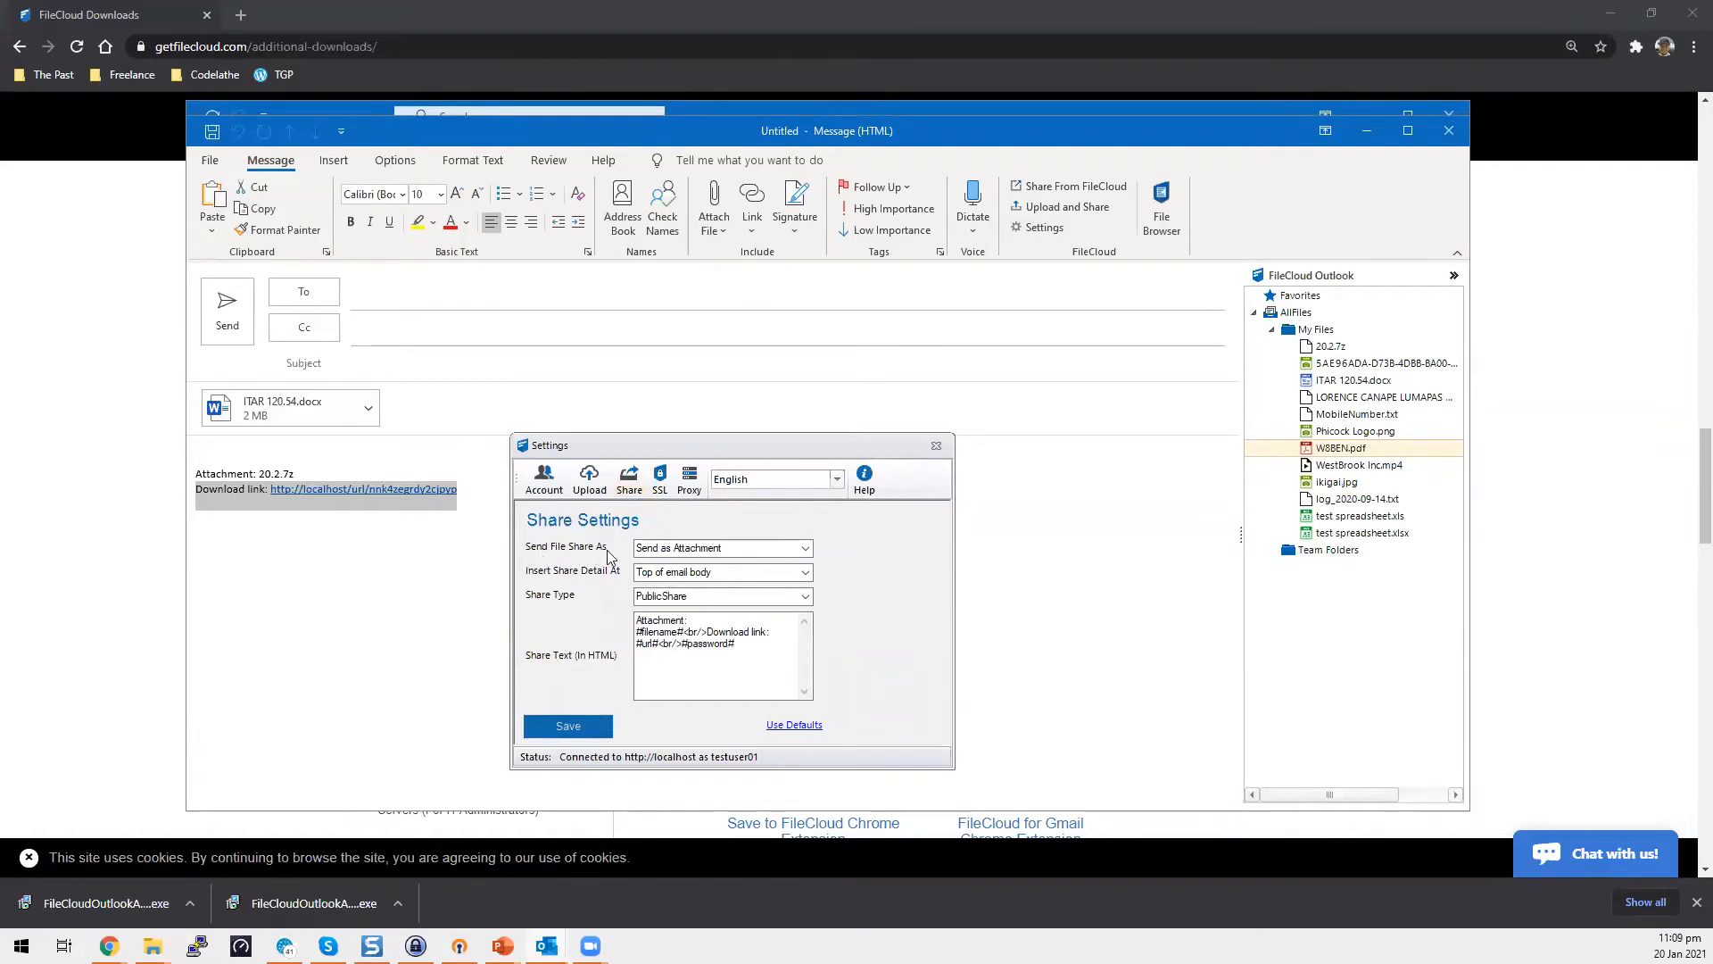
pyautogui.click(804, 549)
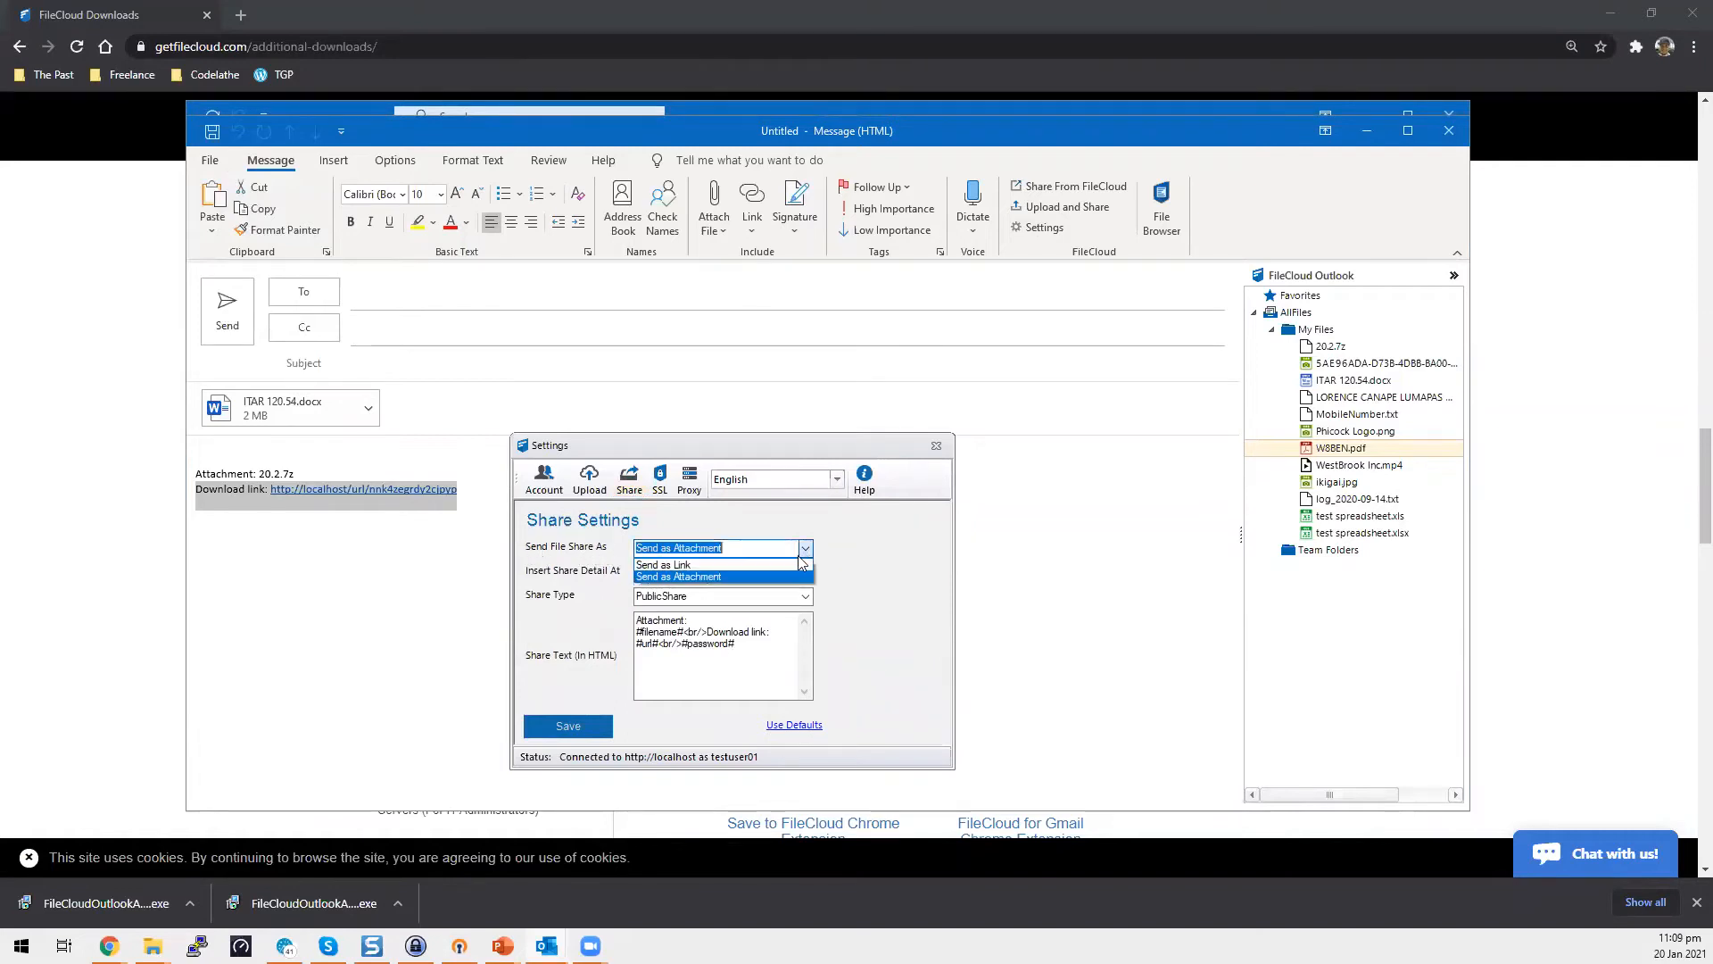
pyautogui.click(766, 566)
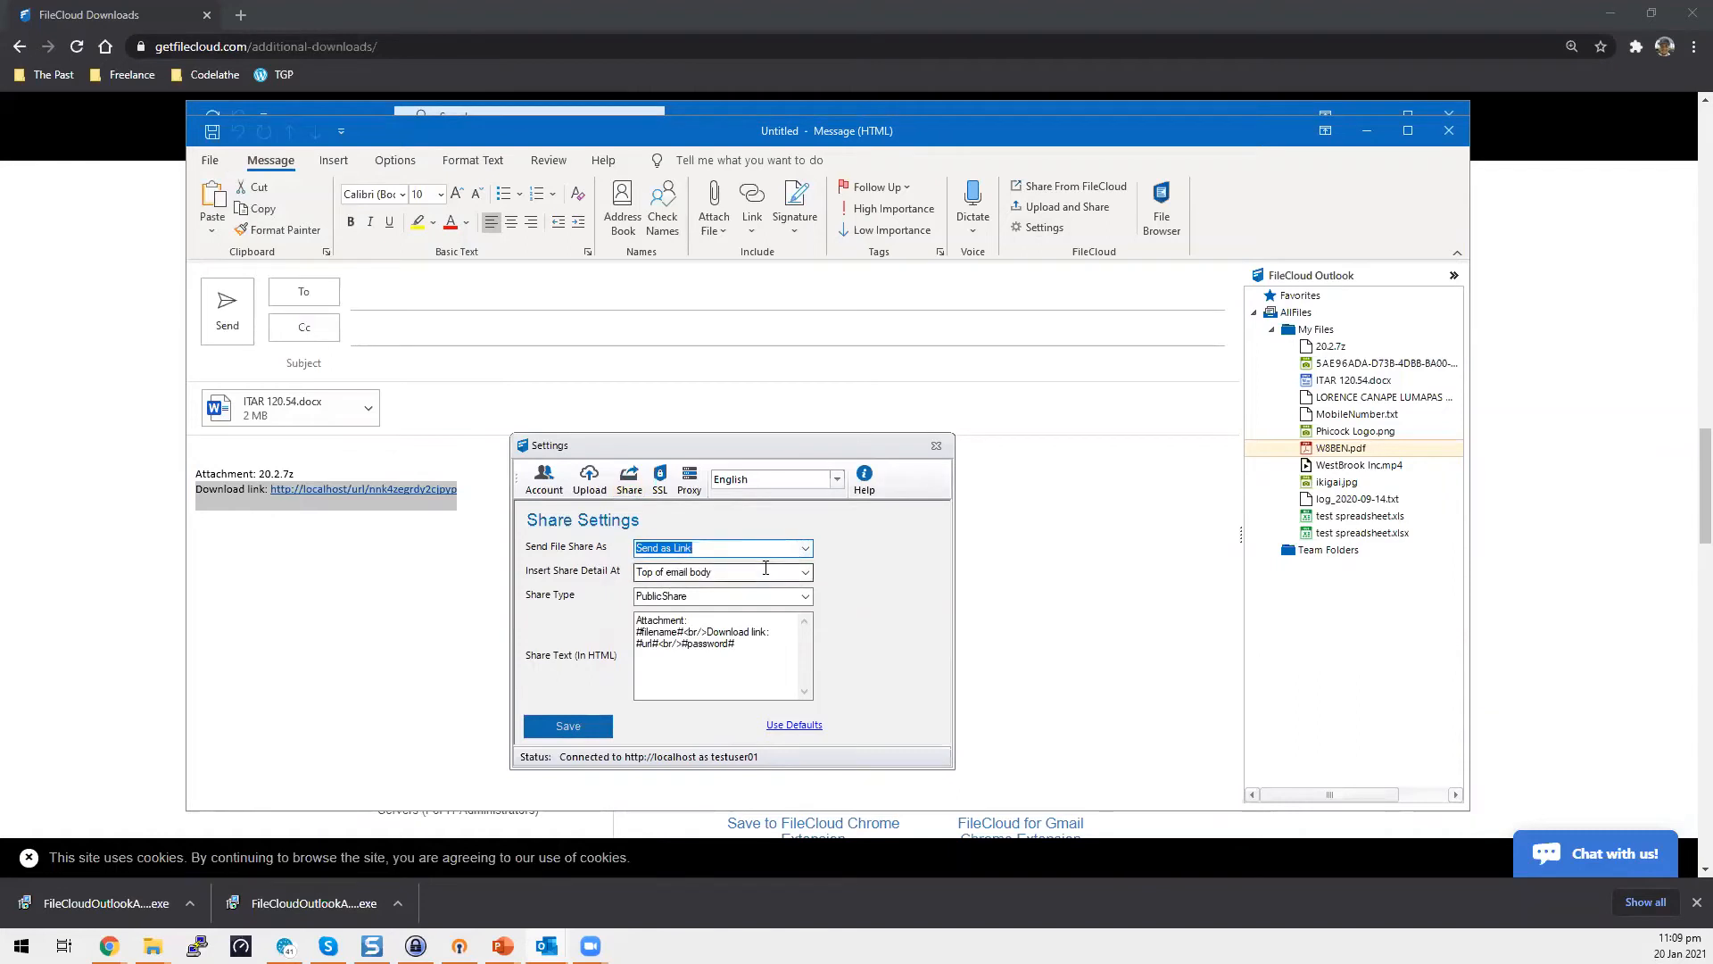
pyautogui.click(589, 728)
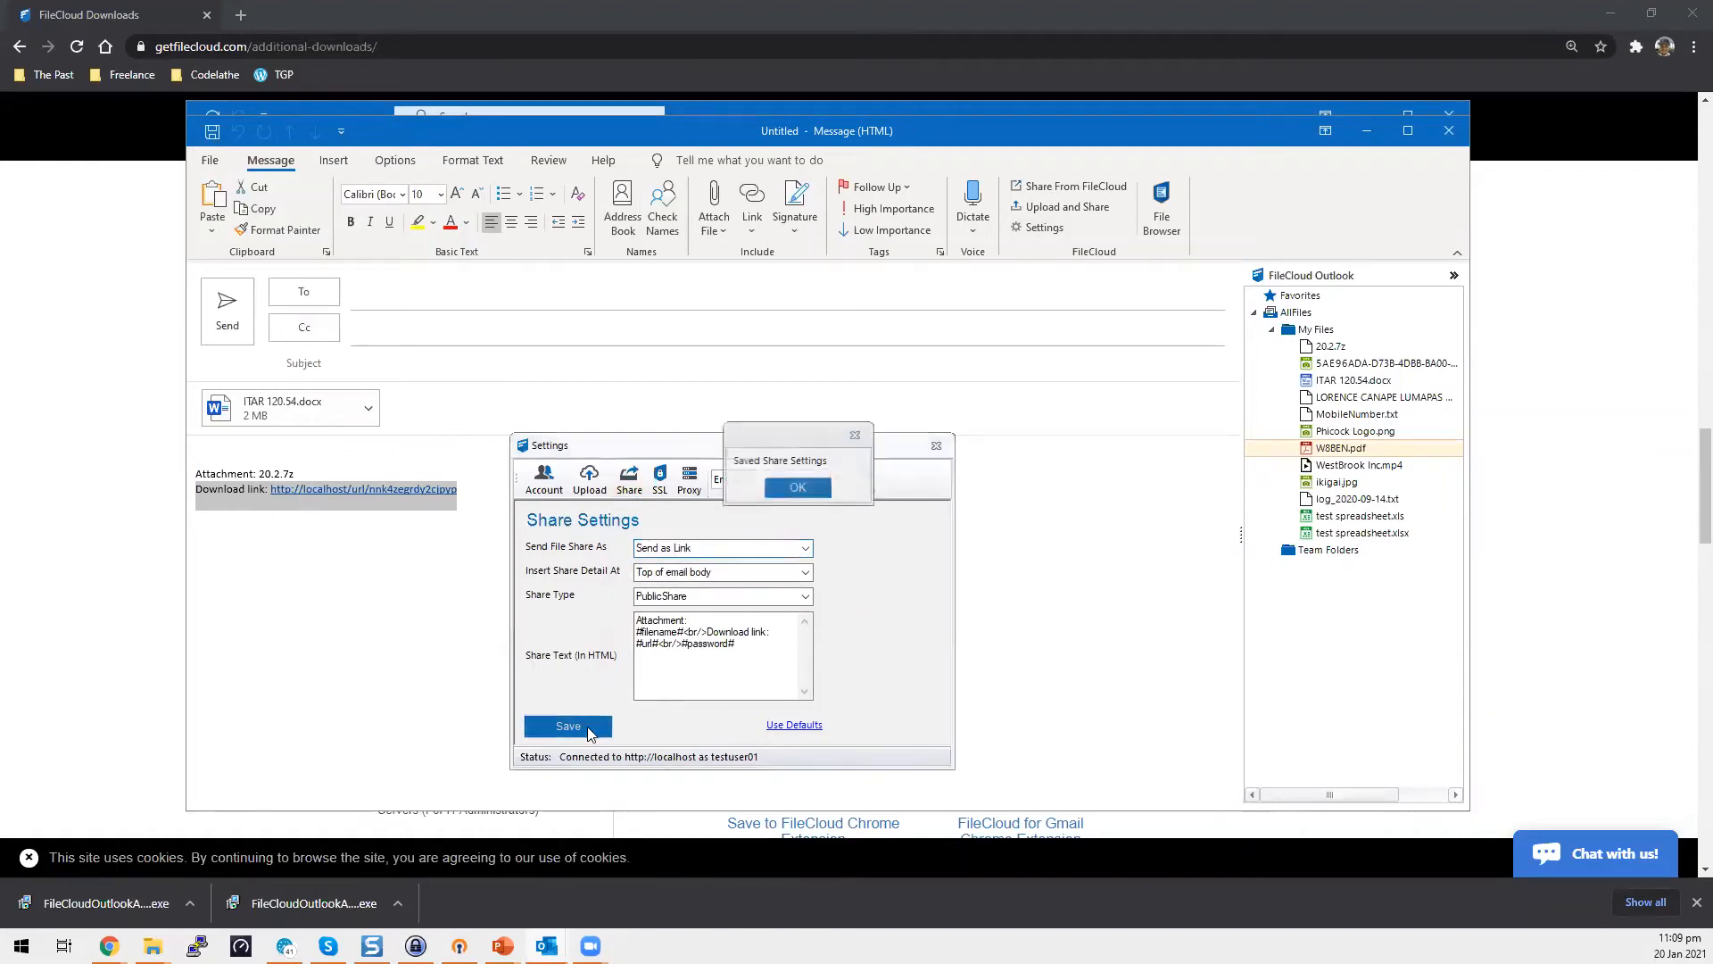
pyautogui.click(800, 488)
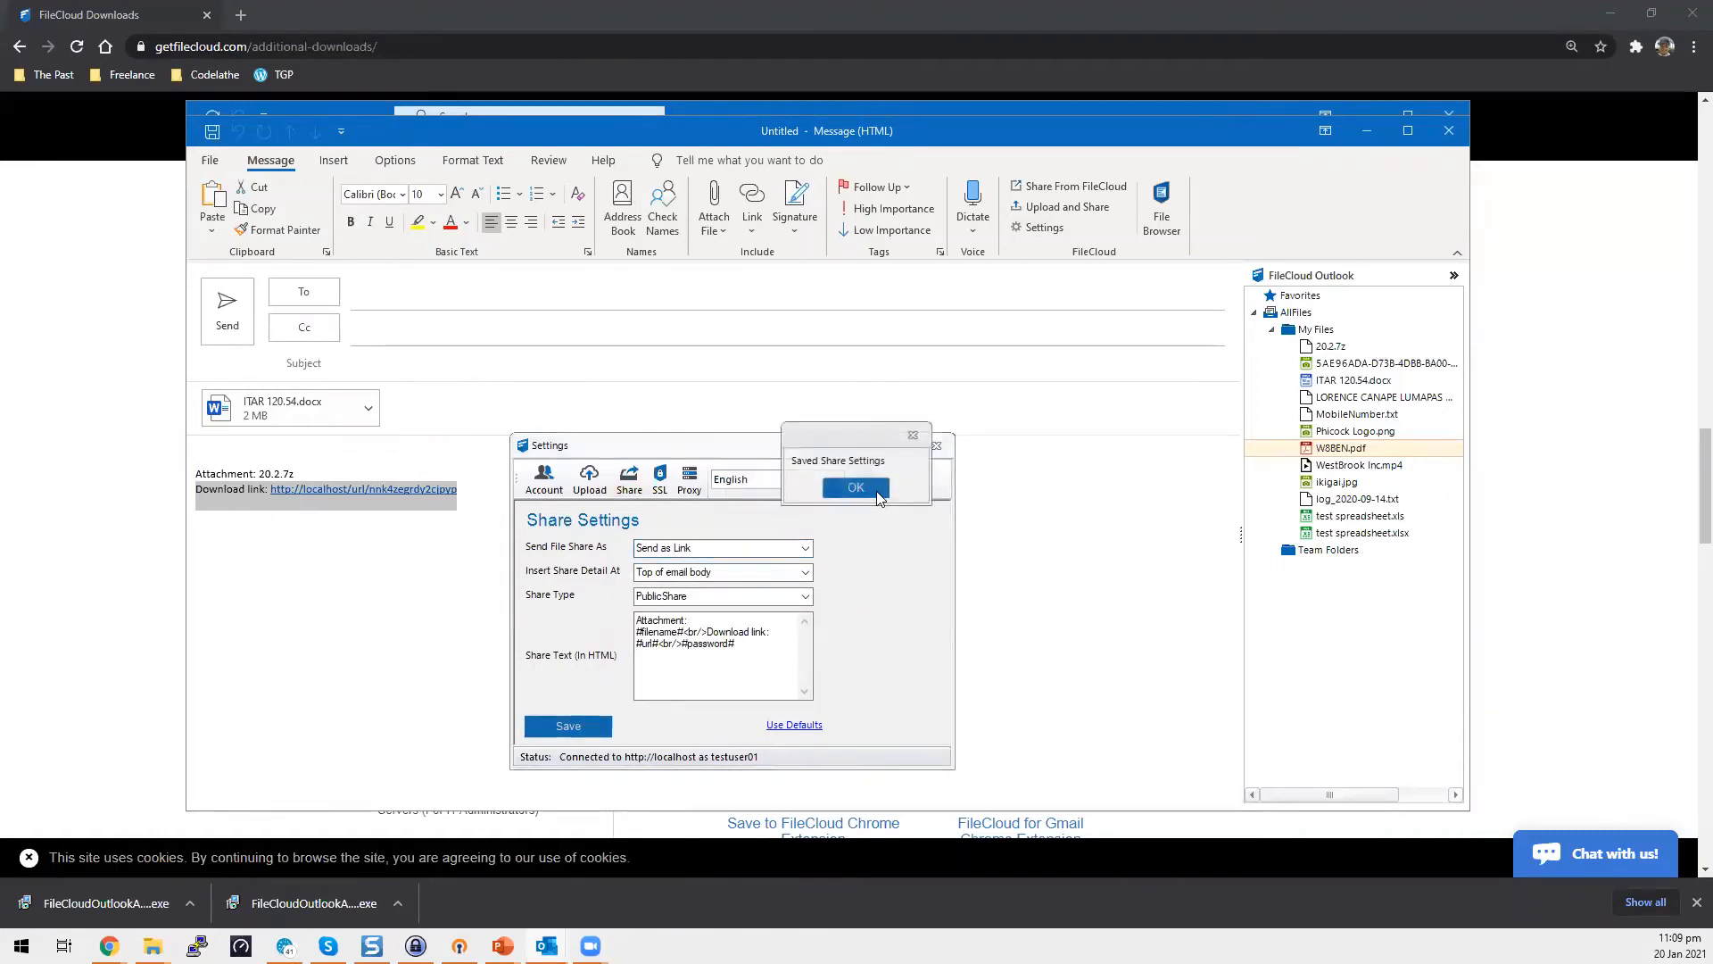
pyautogui.click(875, 490)
pyautogui.click(936, 446)
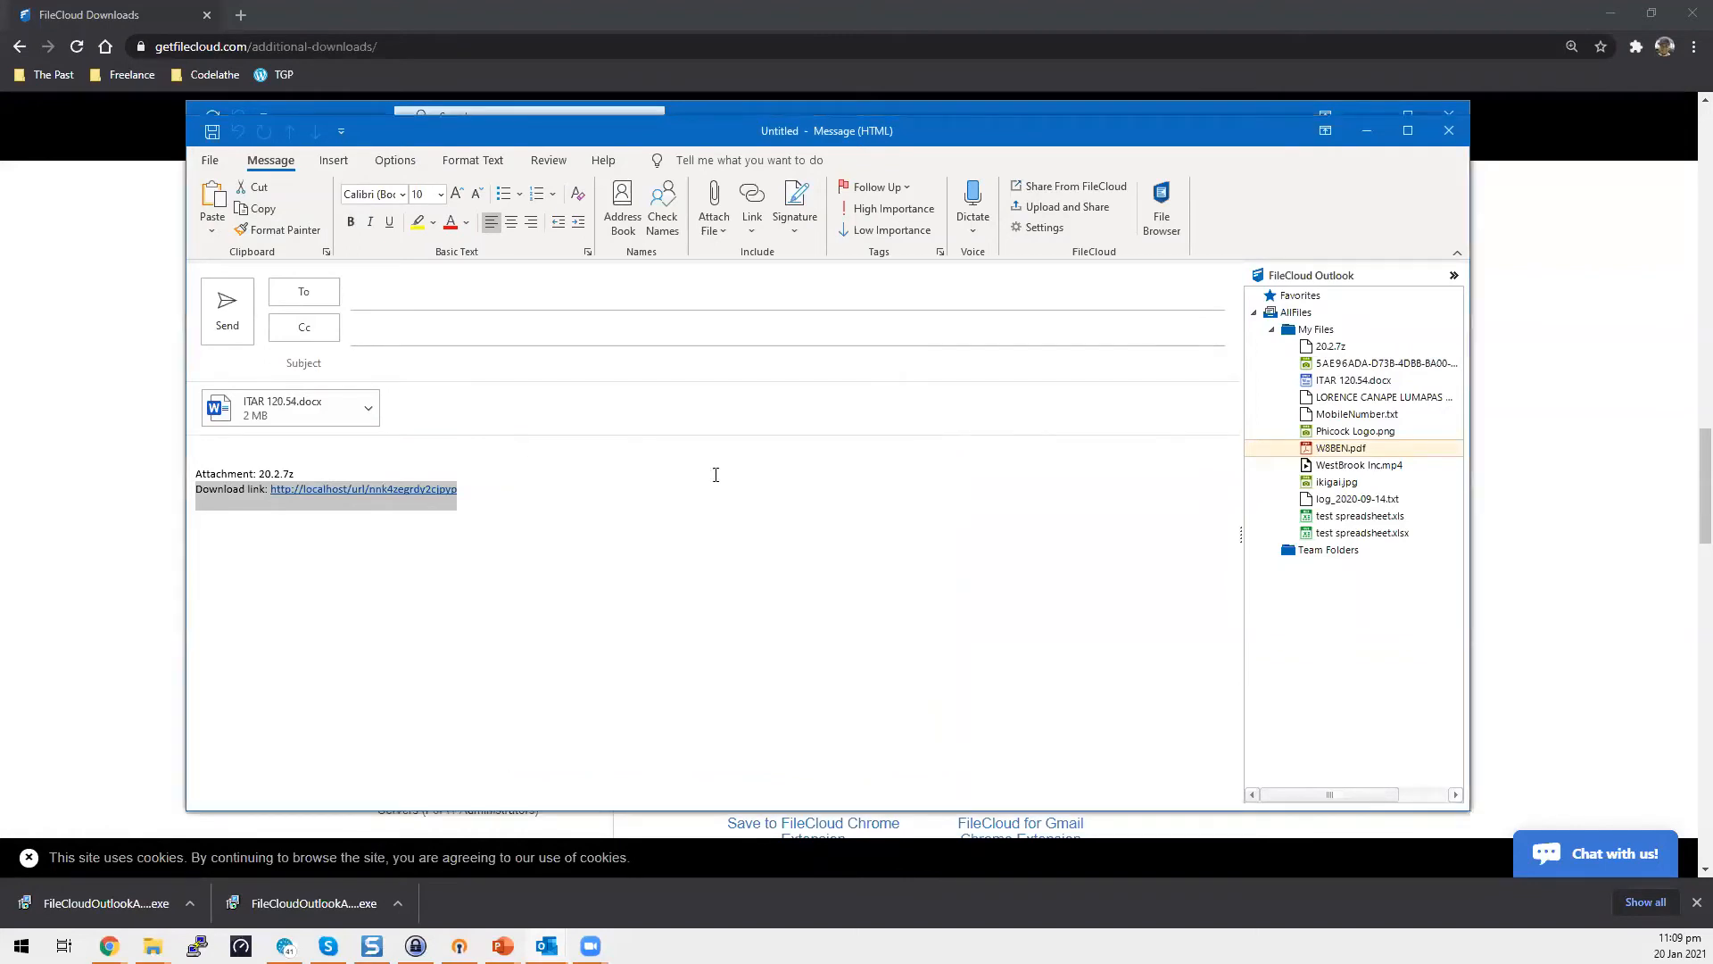
# Step: Remove the ITAR 120.54.docx attachment and delete the 20.2.7z share link text from the email
pyautogui.click(373, 410)
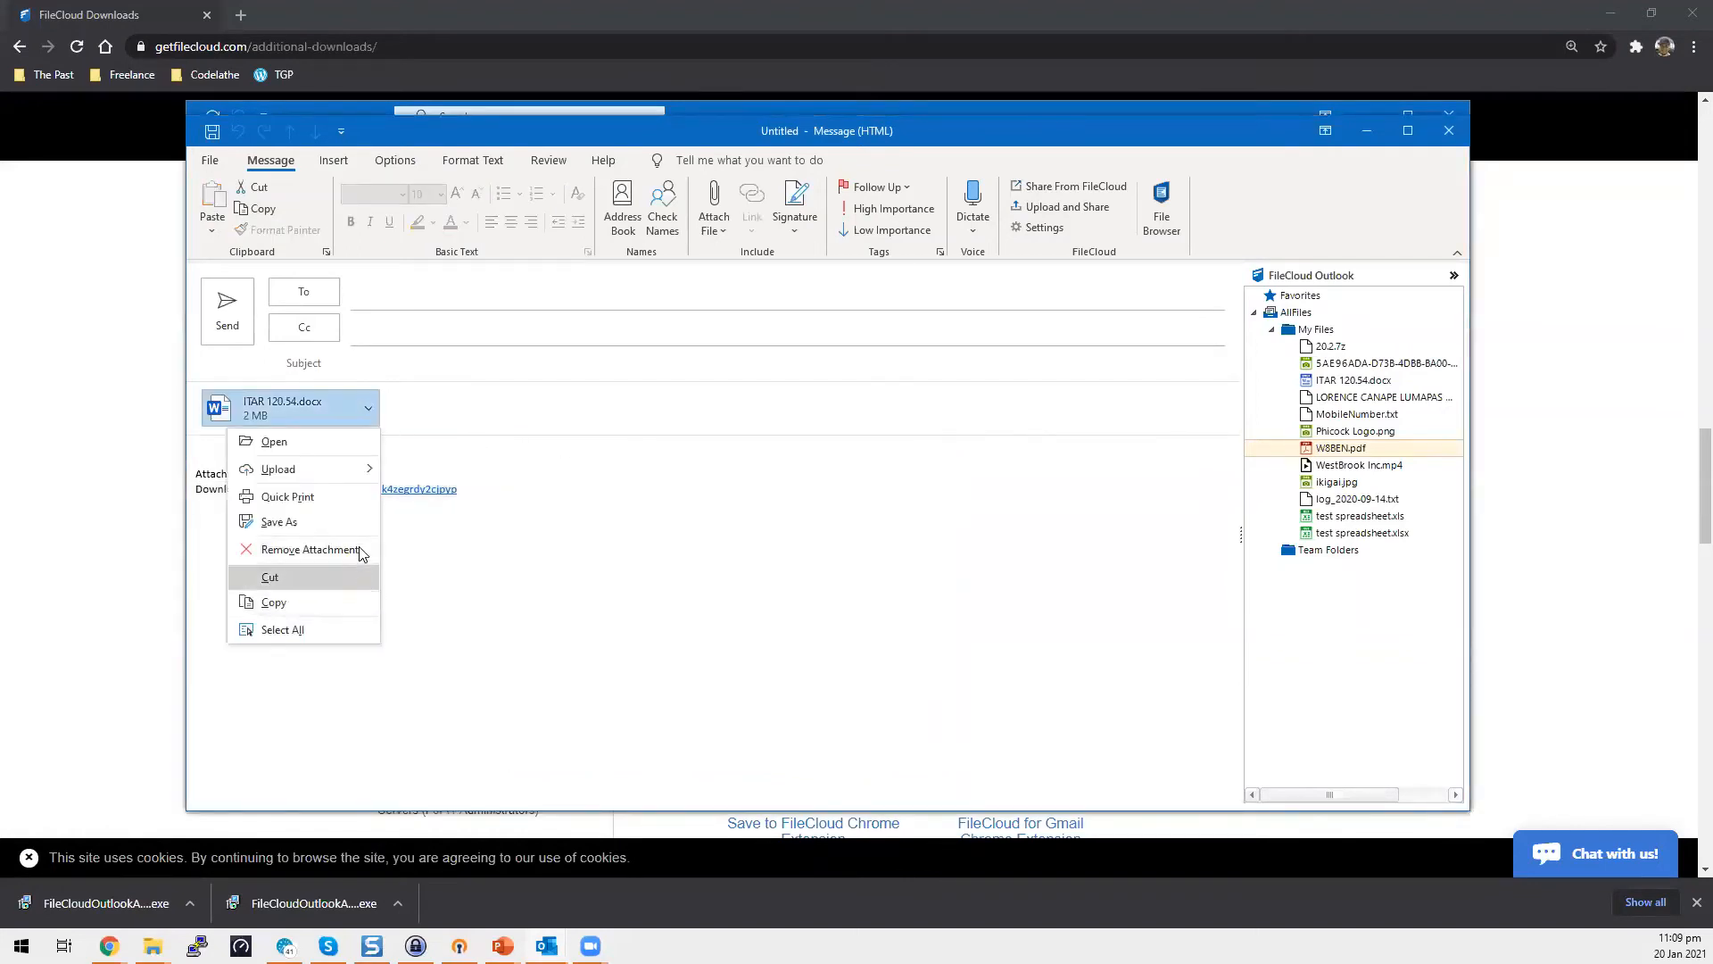
pyautogui.click(359, 548)
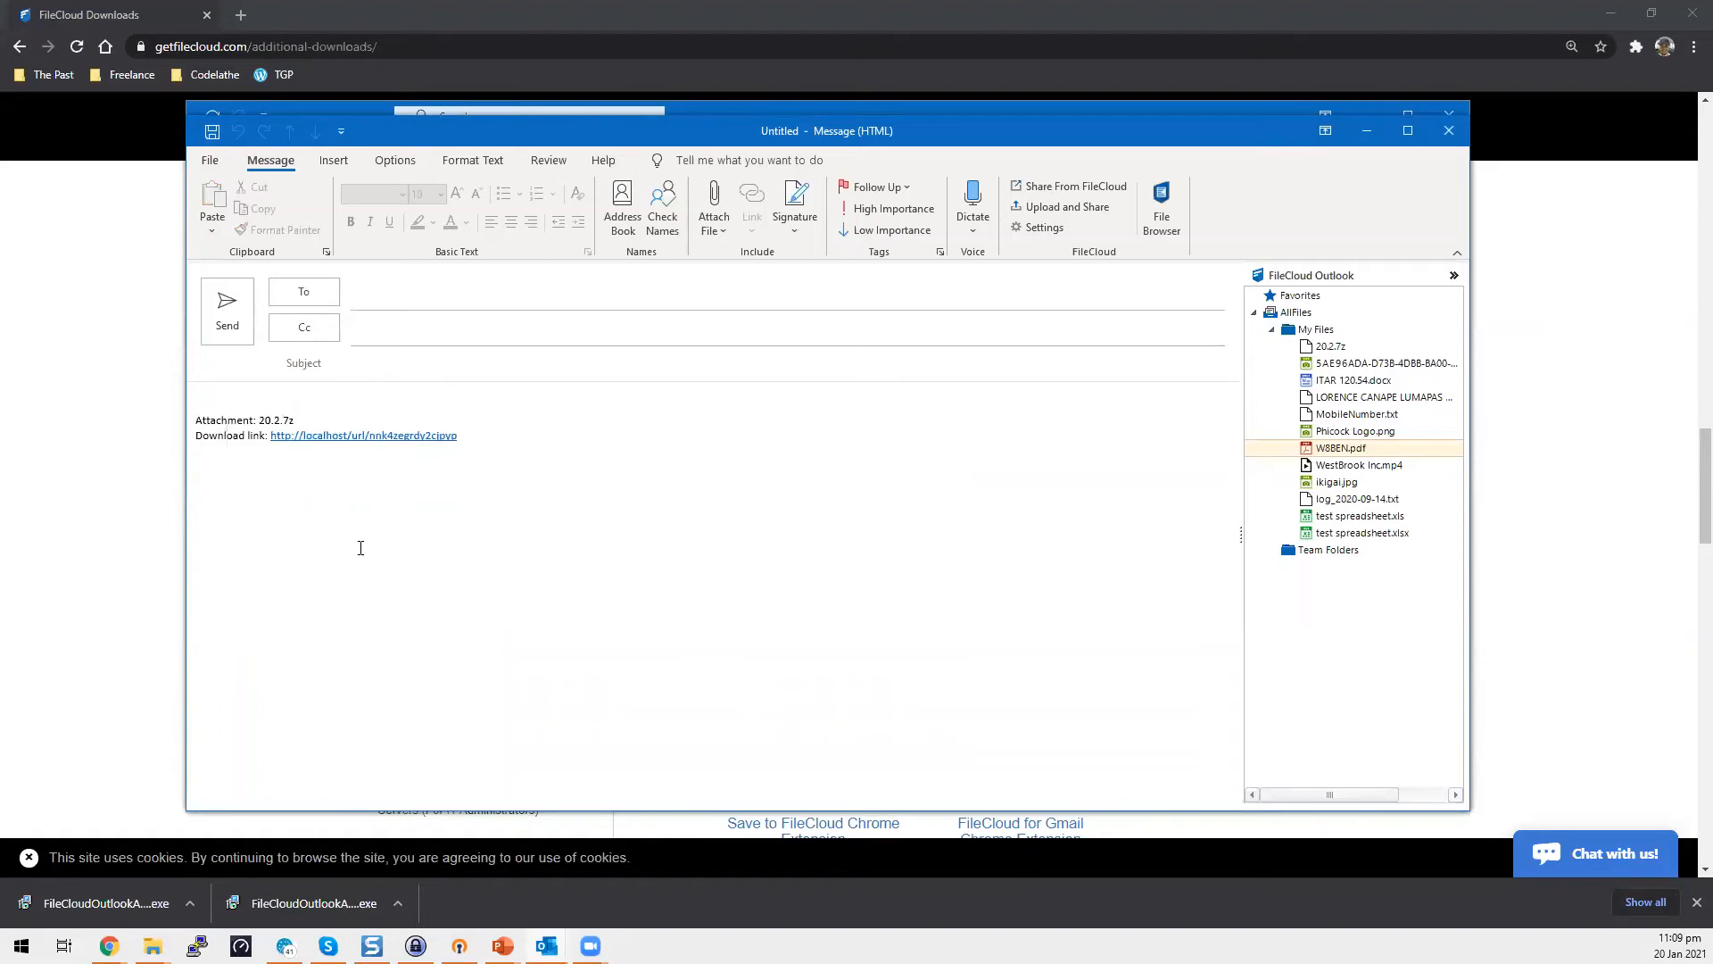
pyautogui.moveTo(545, 443); pyautogui.dragTo(186, 421)
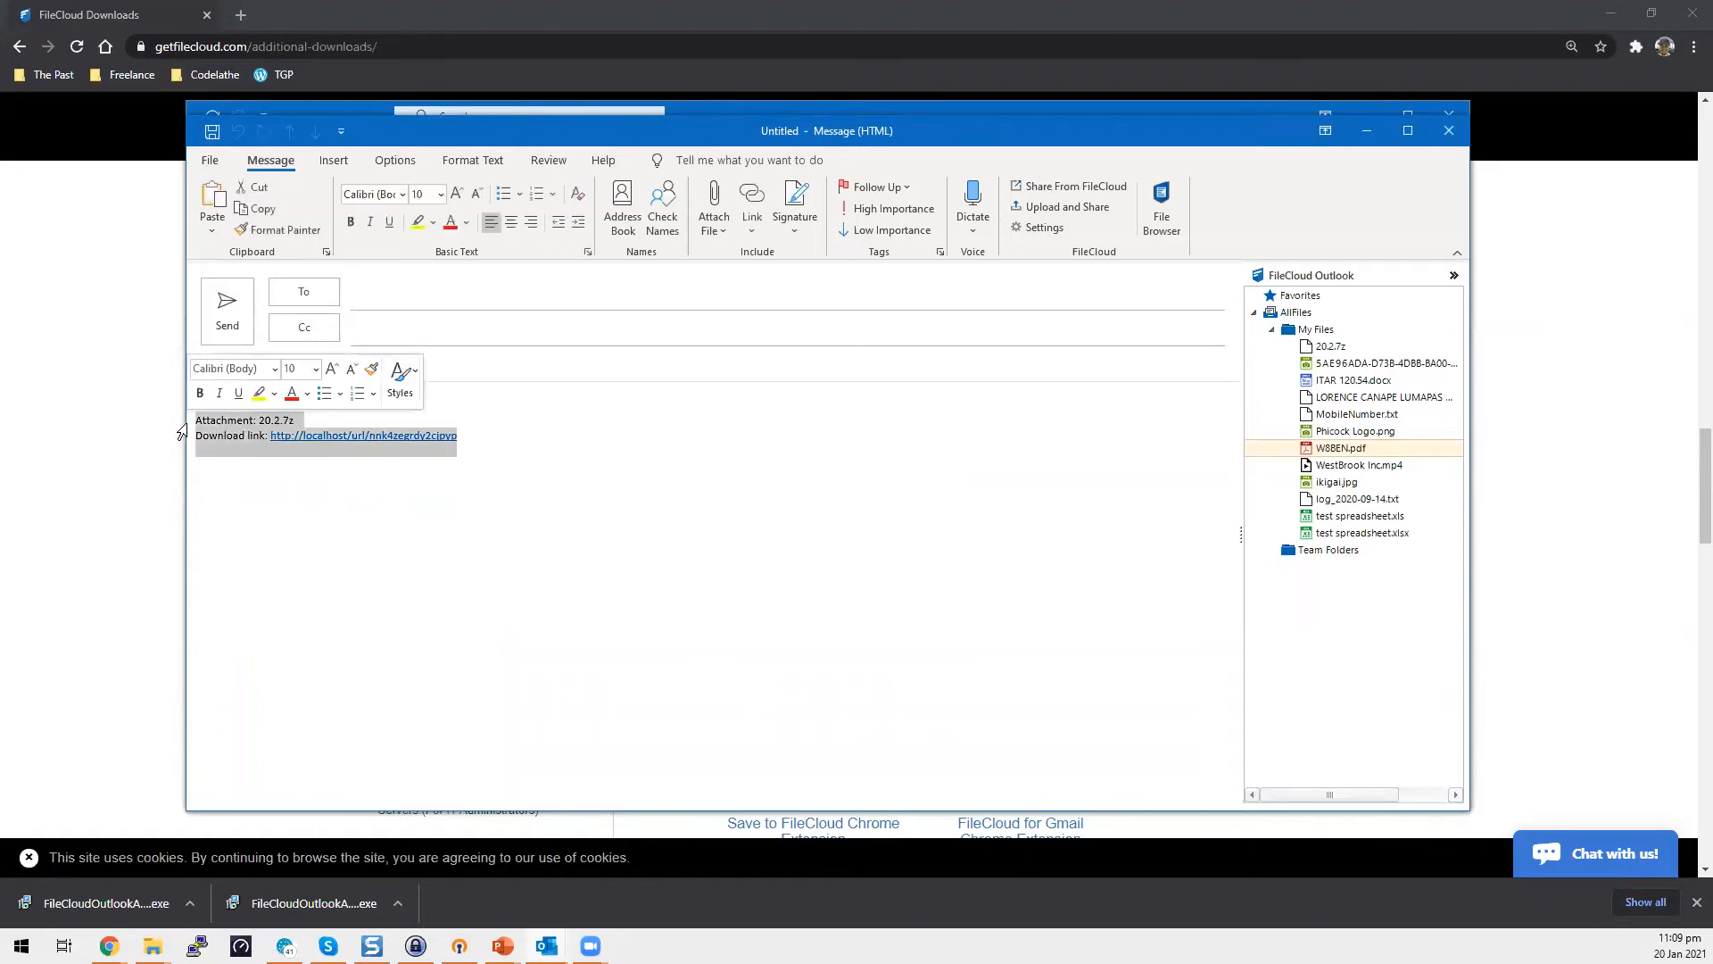
pyautogui.press('Delete')
# Step: Share W8BEN.pdf from My Files and add its share link to the email
pyautogui.rightClick(1343, 450)
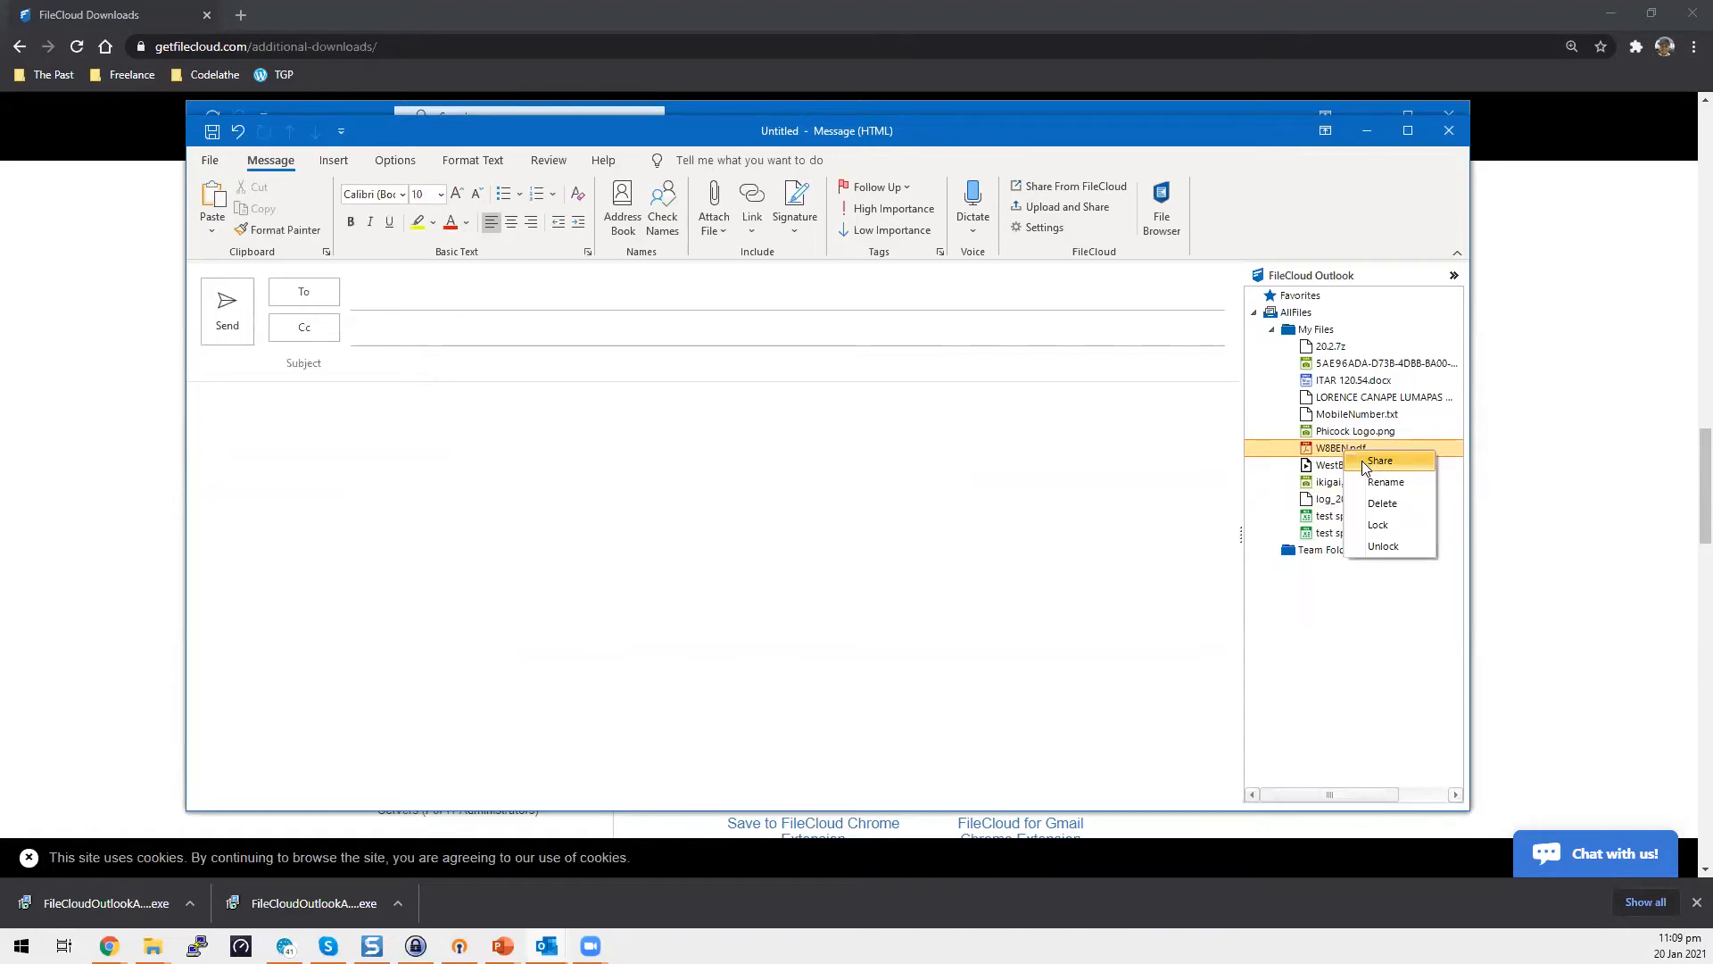
pyautogui.click(1366, 463)
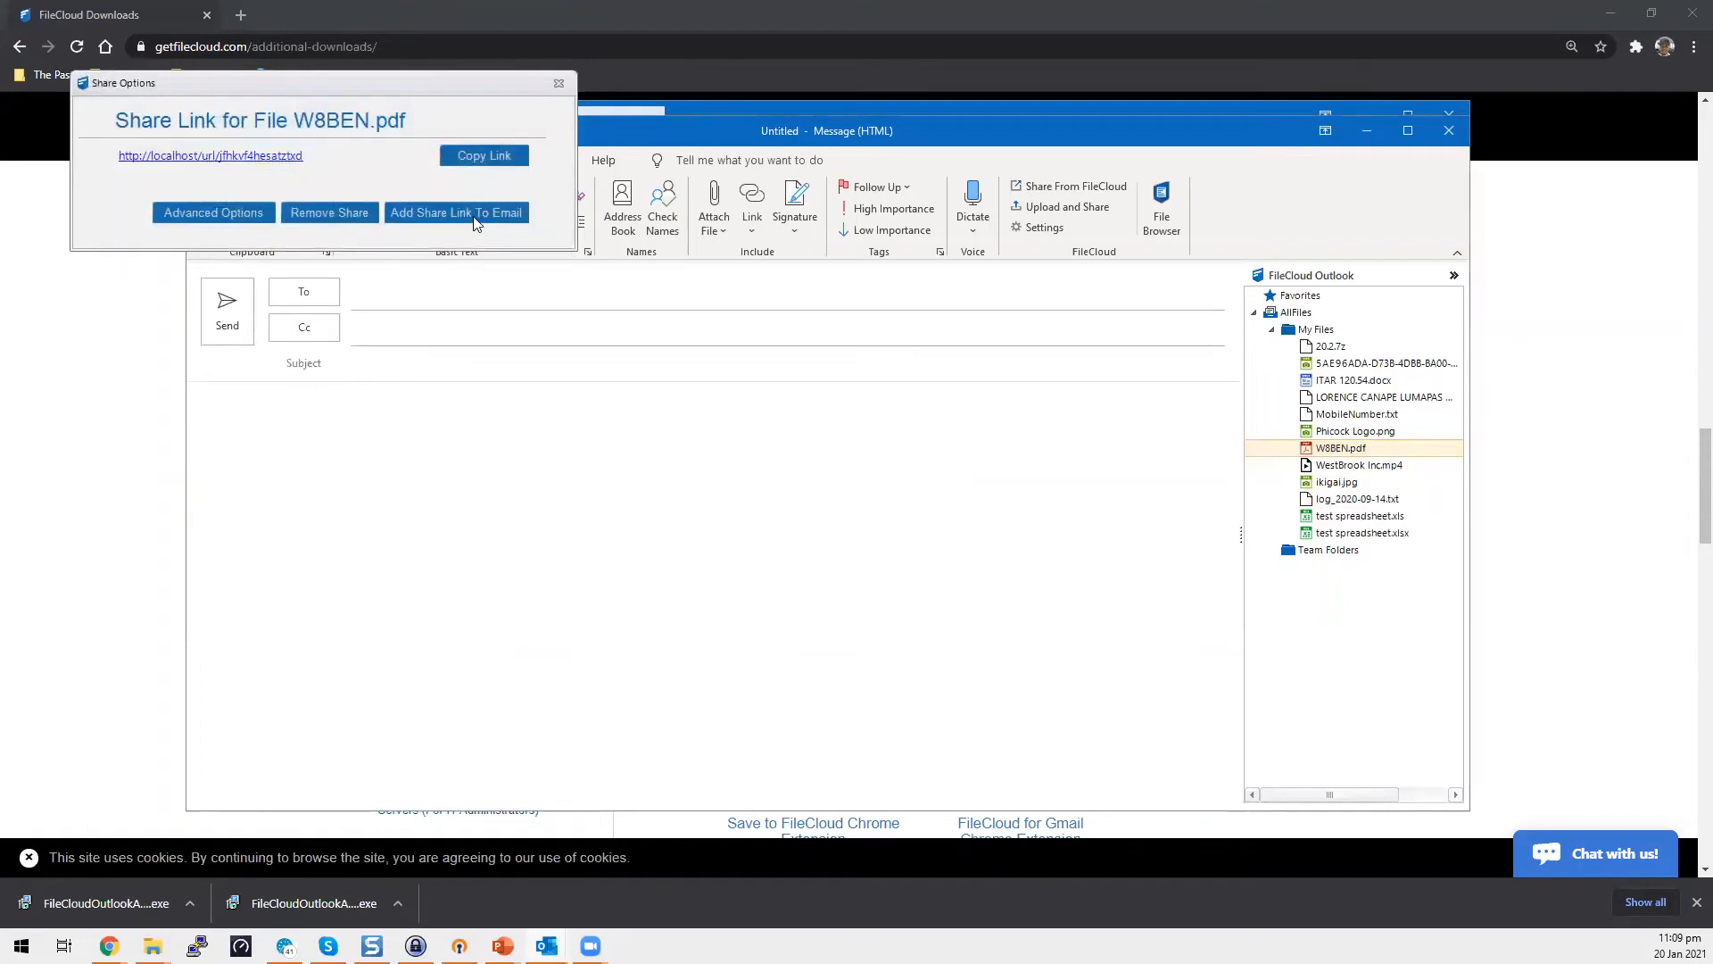
pyautogui.click(475, 218)
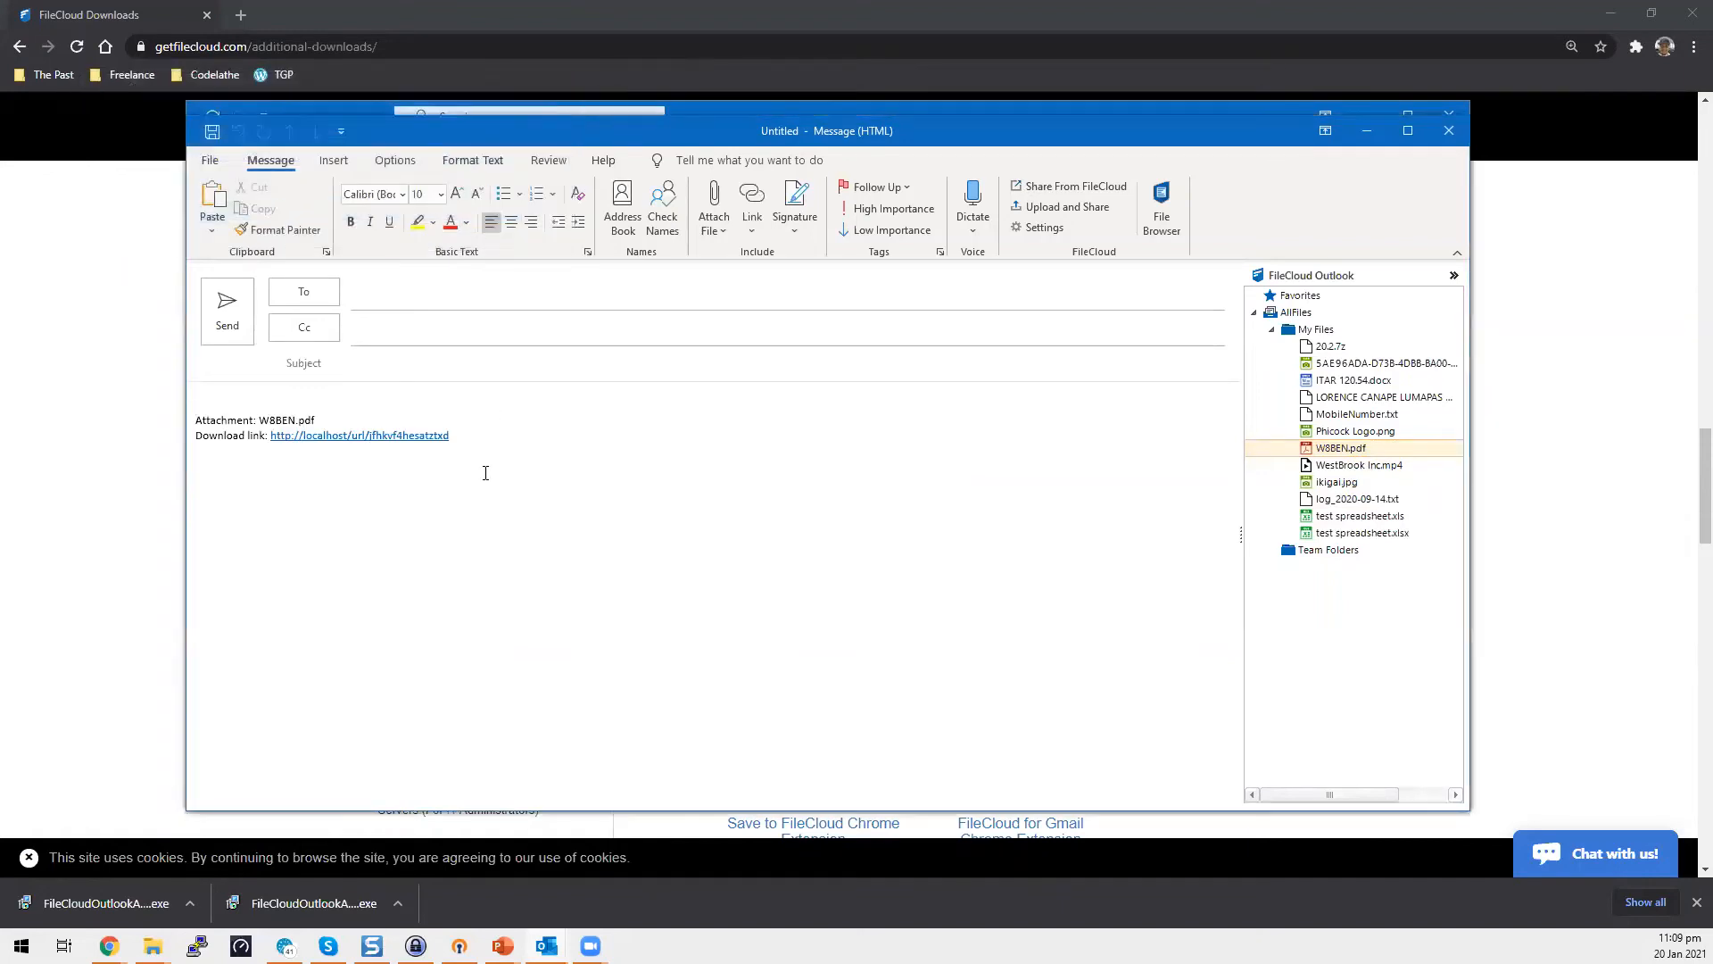
pyautogui.moveTo(473, 435); pyautogui.dragTo(402, 373)
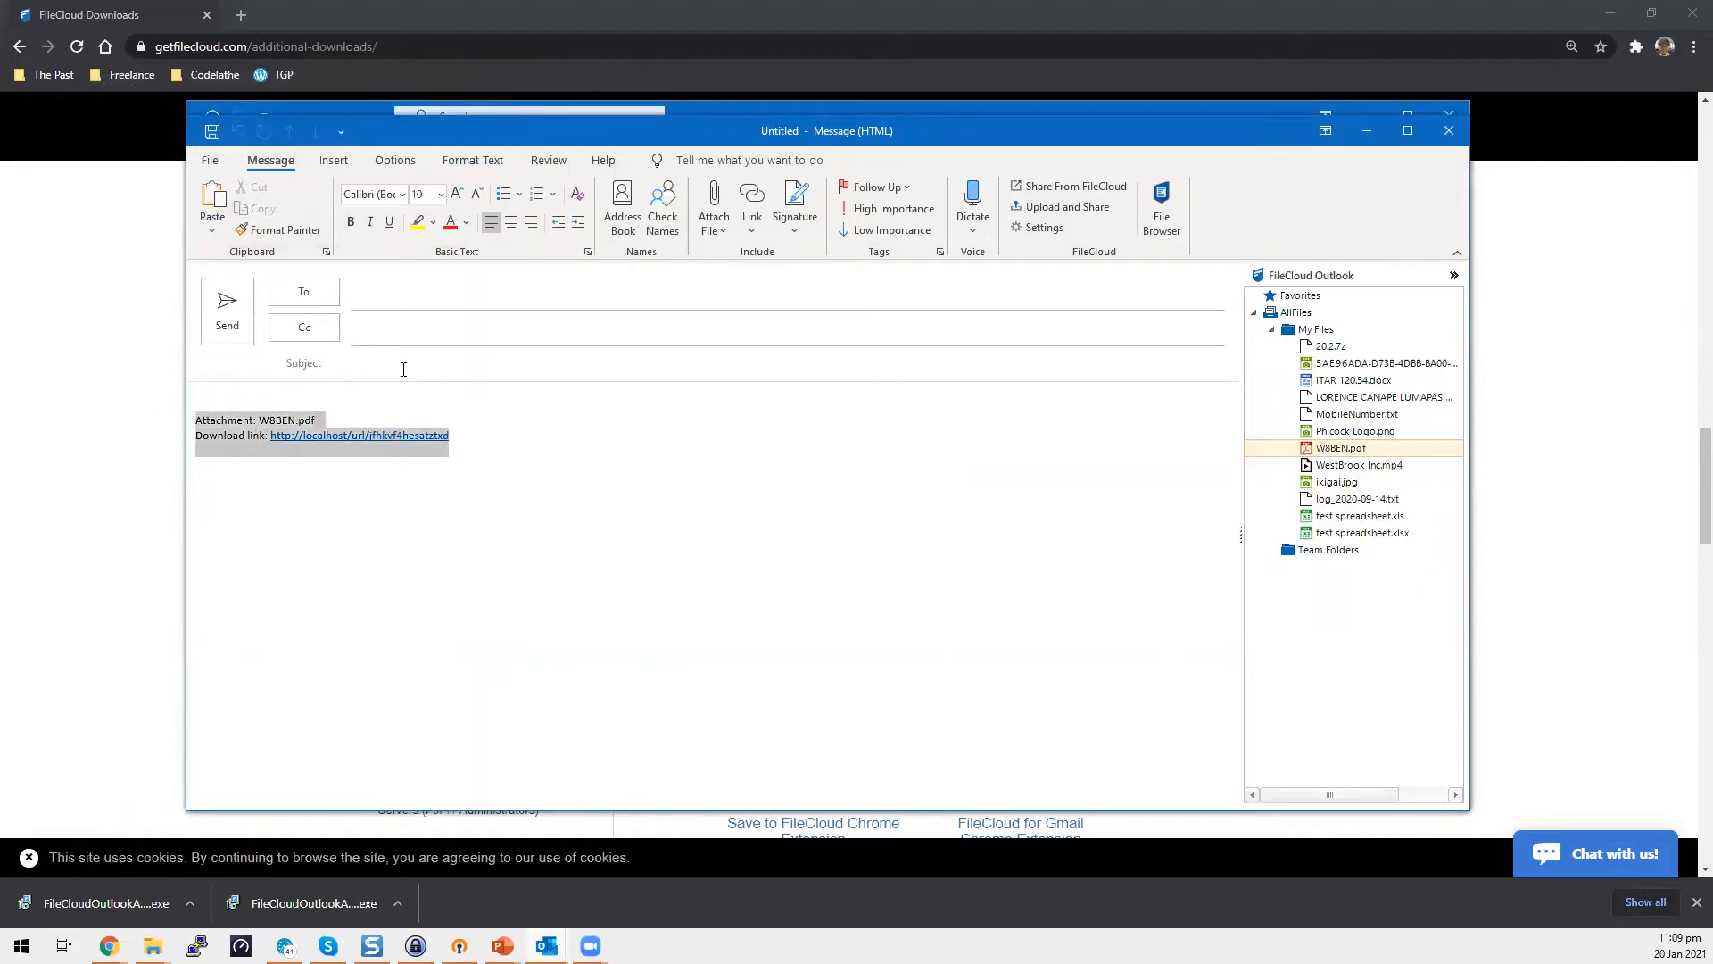
pyautogui.click(635, 478)
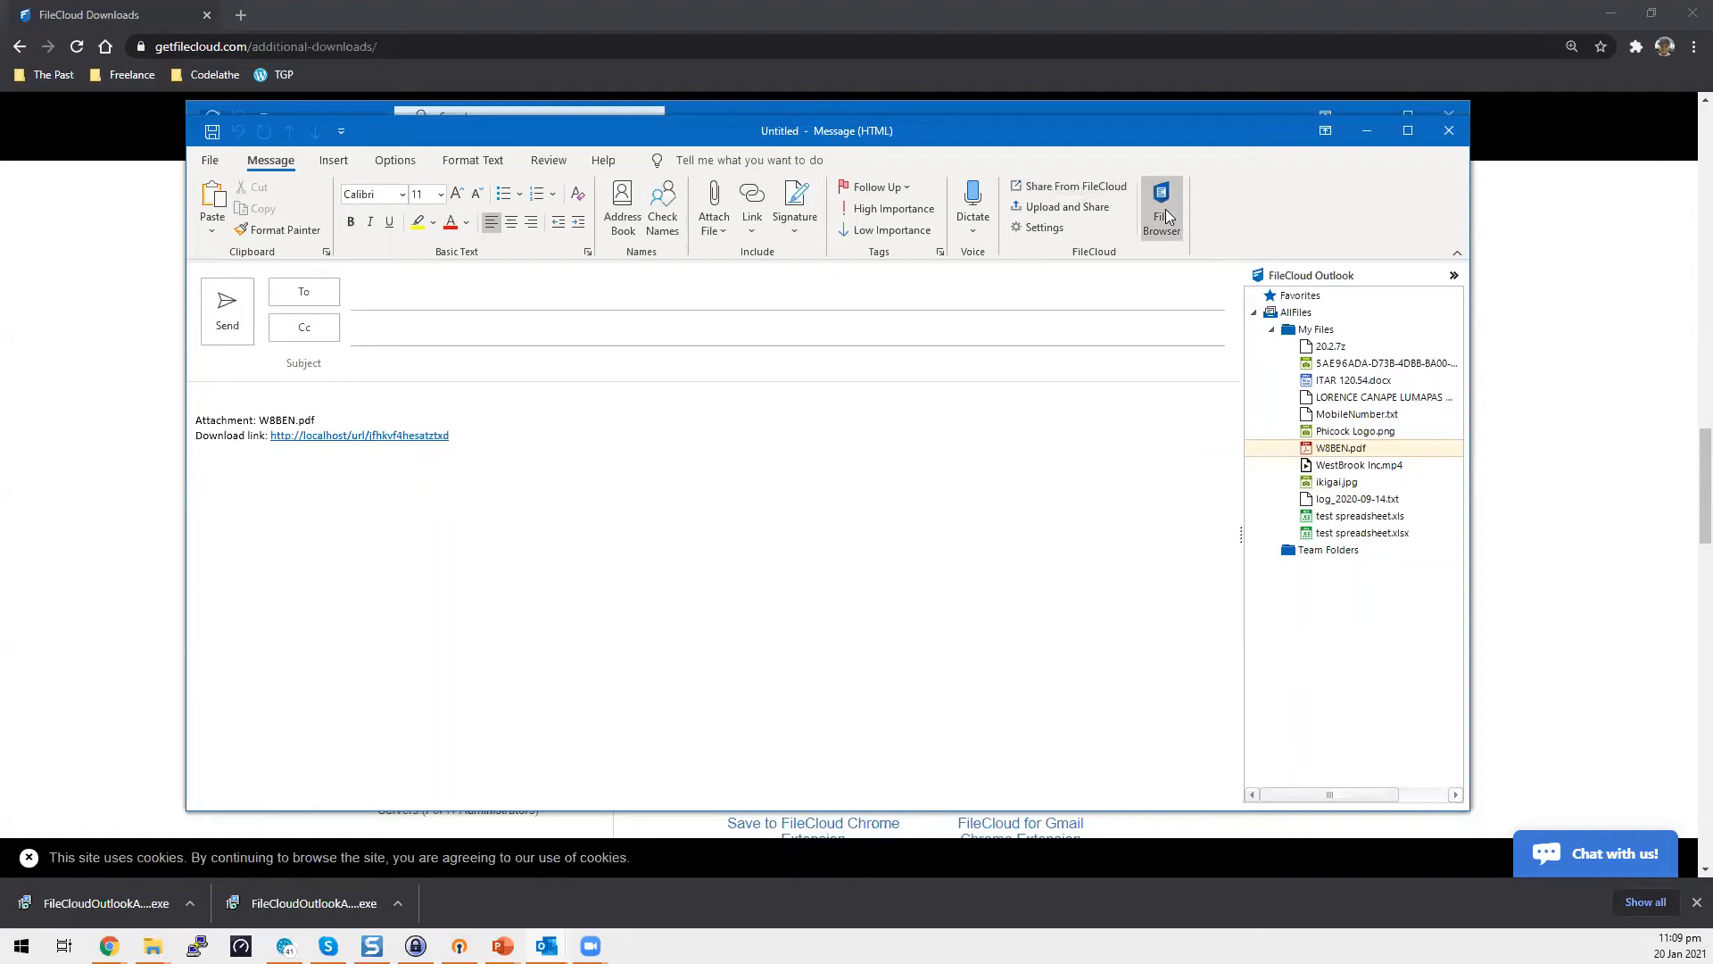
# Step: Return to the FileCloud File Browser and create a share for the Webinar folder in Team Folders
pyautogui.moveTo(547, 946)
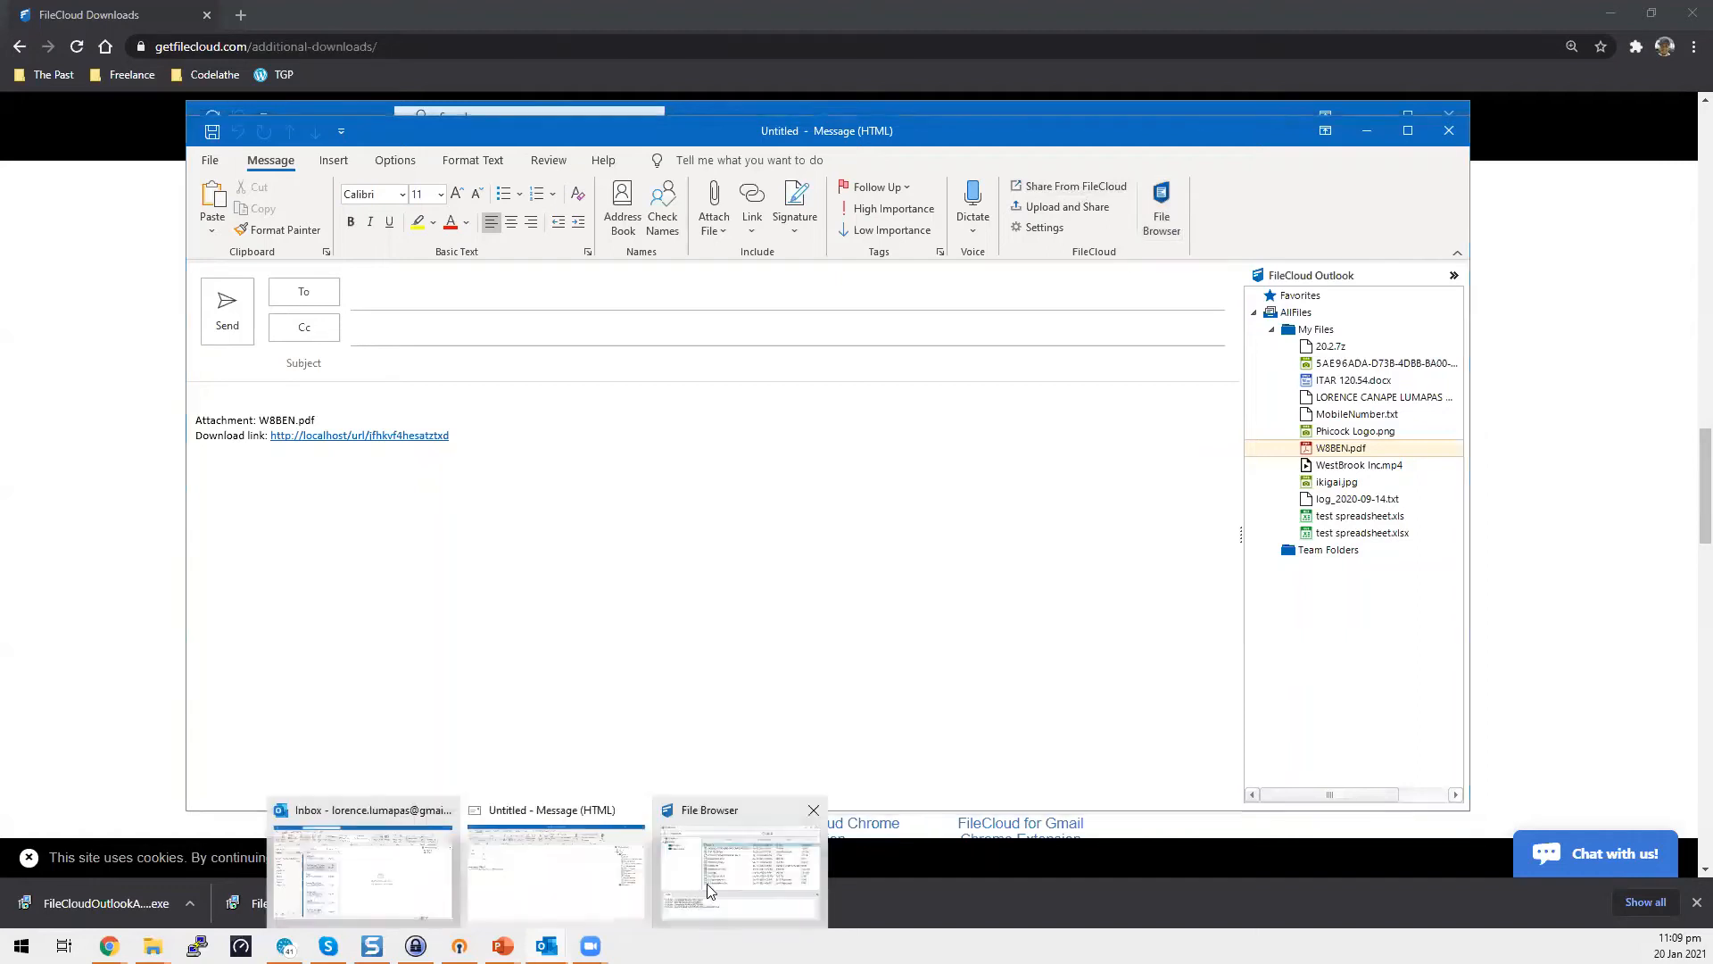
pyautogui.click(736, 844)
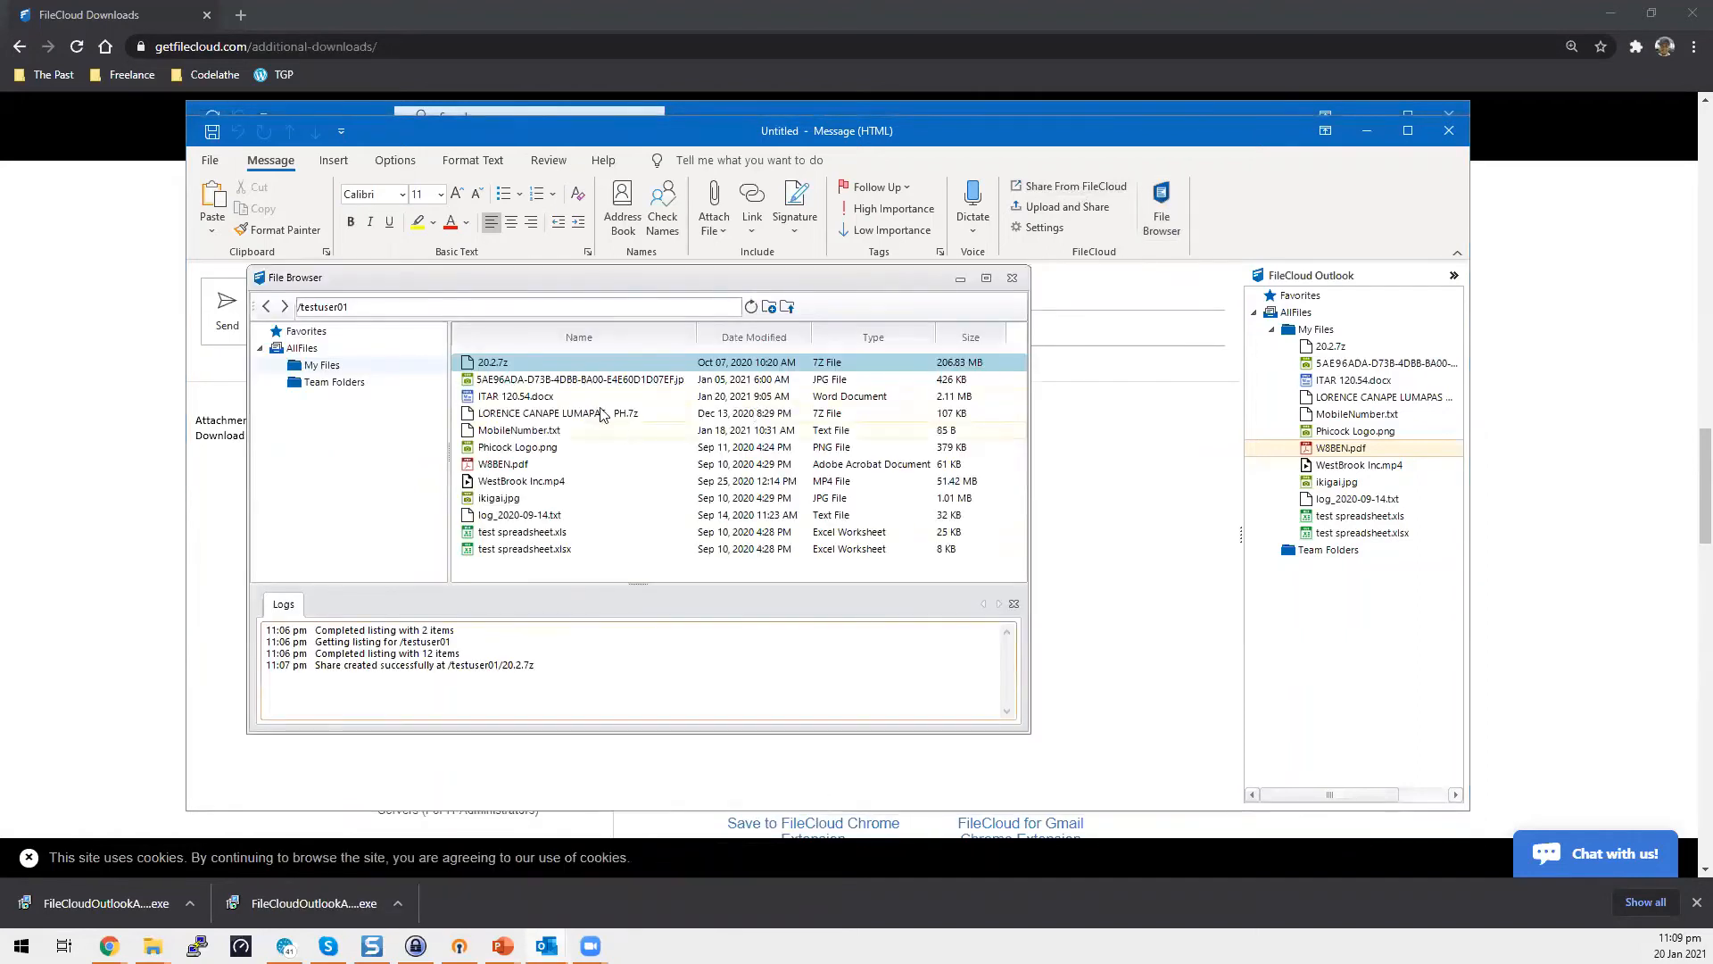
pyautogui.click(343, 384)
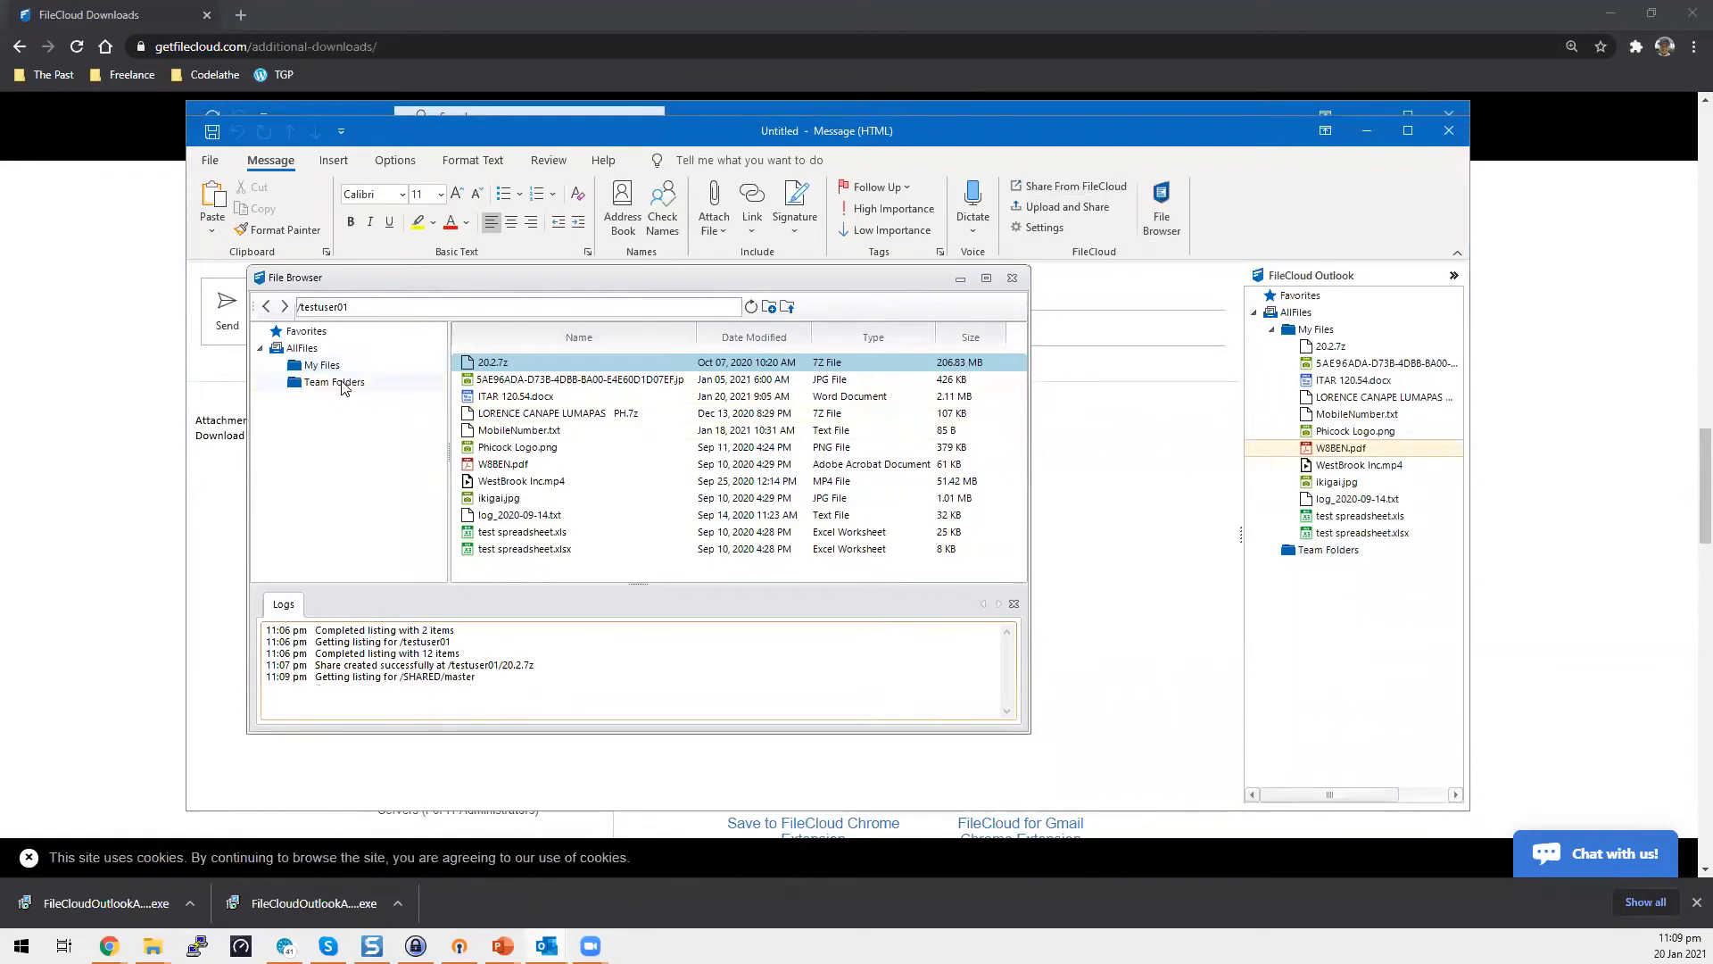
pyautogui.click(277, 384)
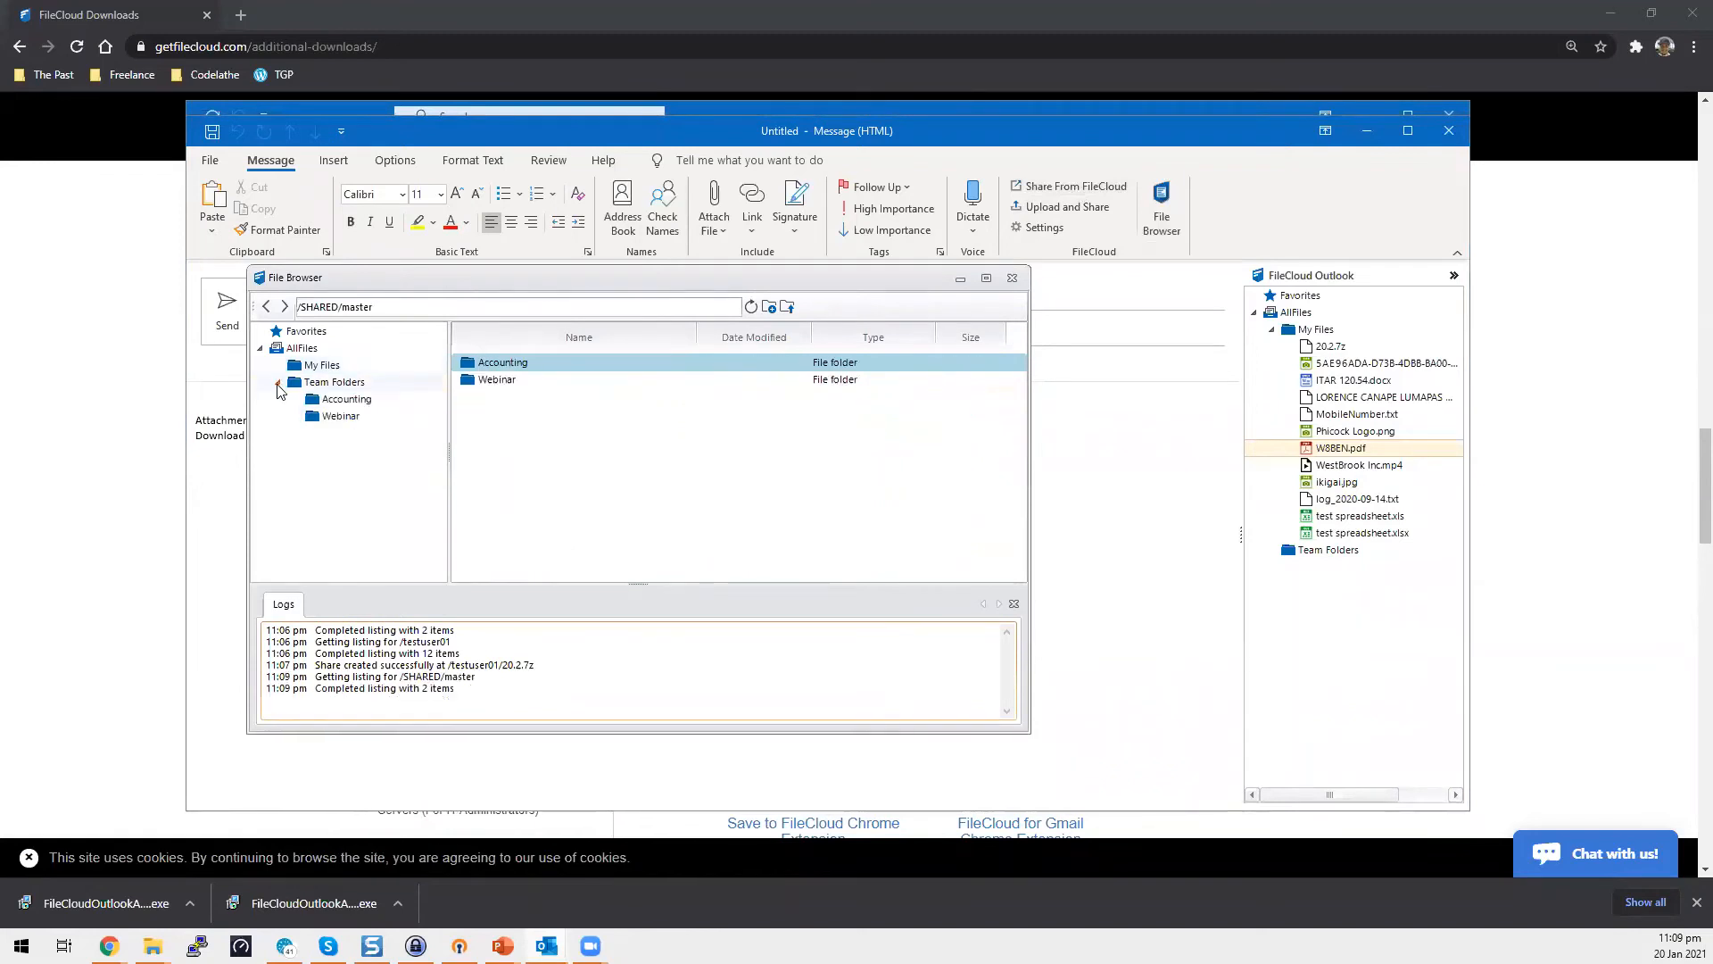
pyautogui.click(330, 417)
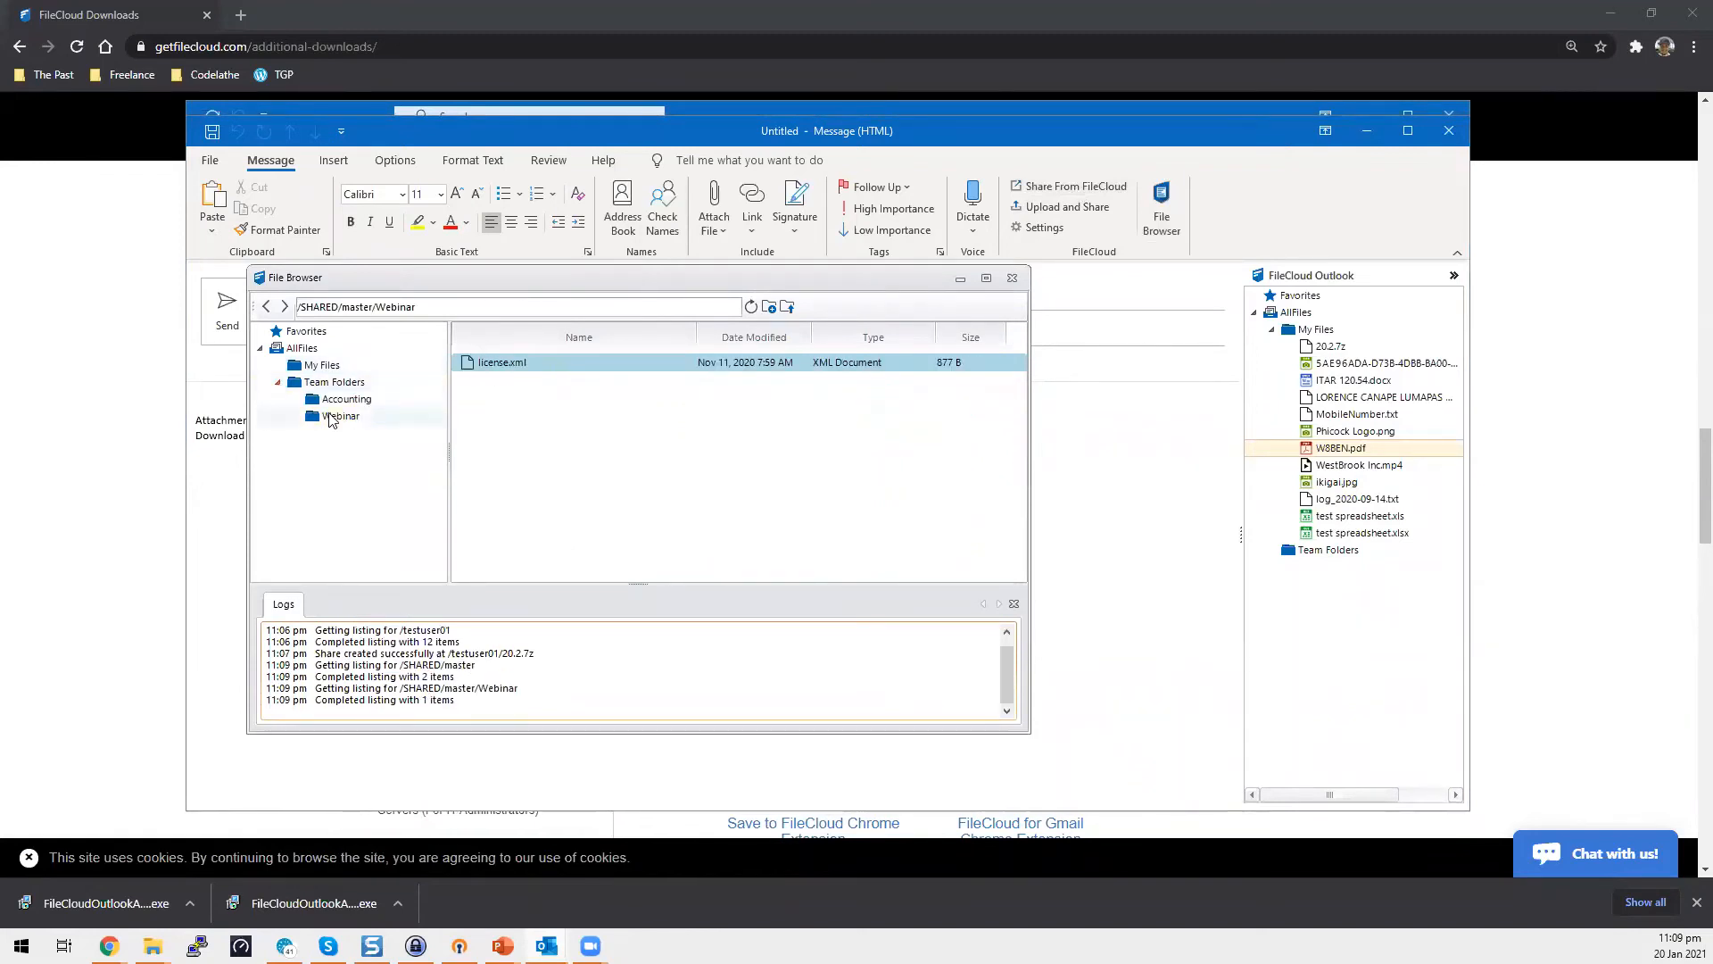
pyautogui.click(333, 384)
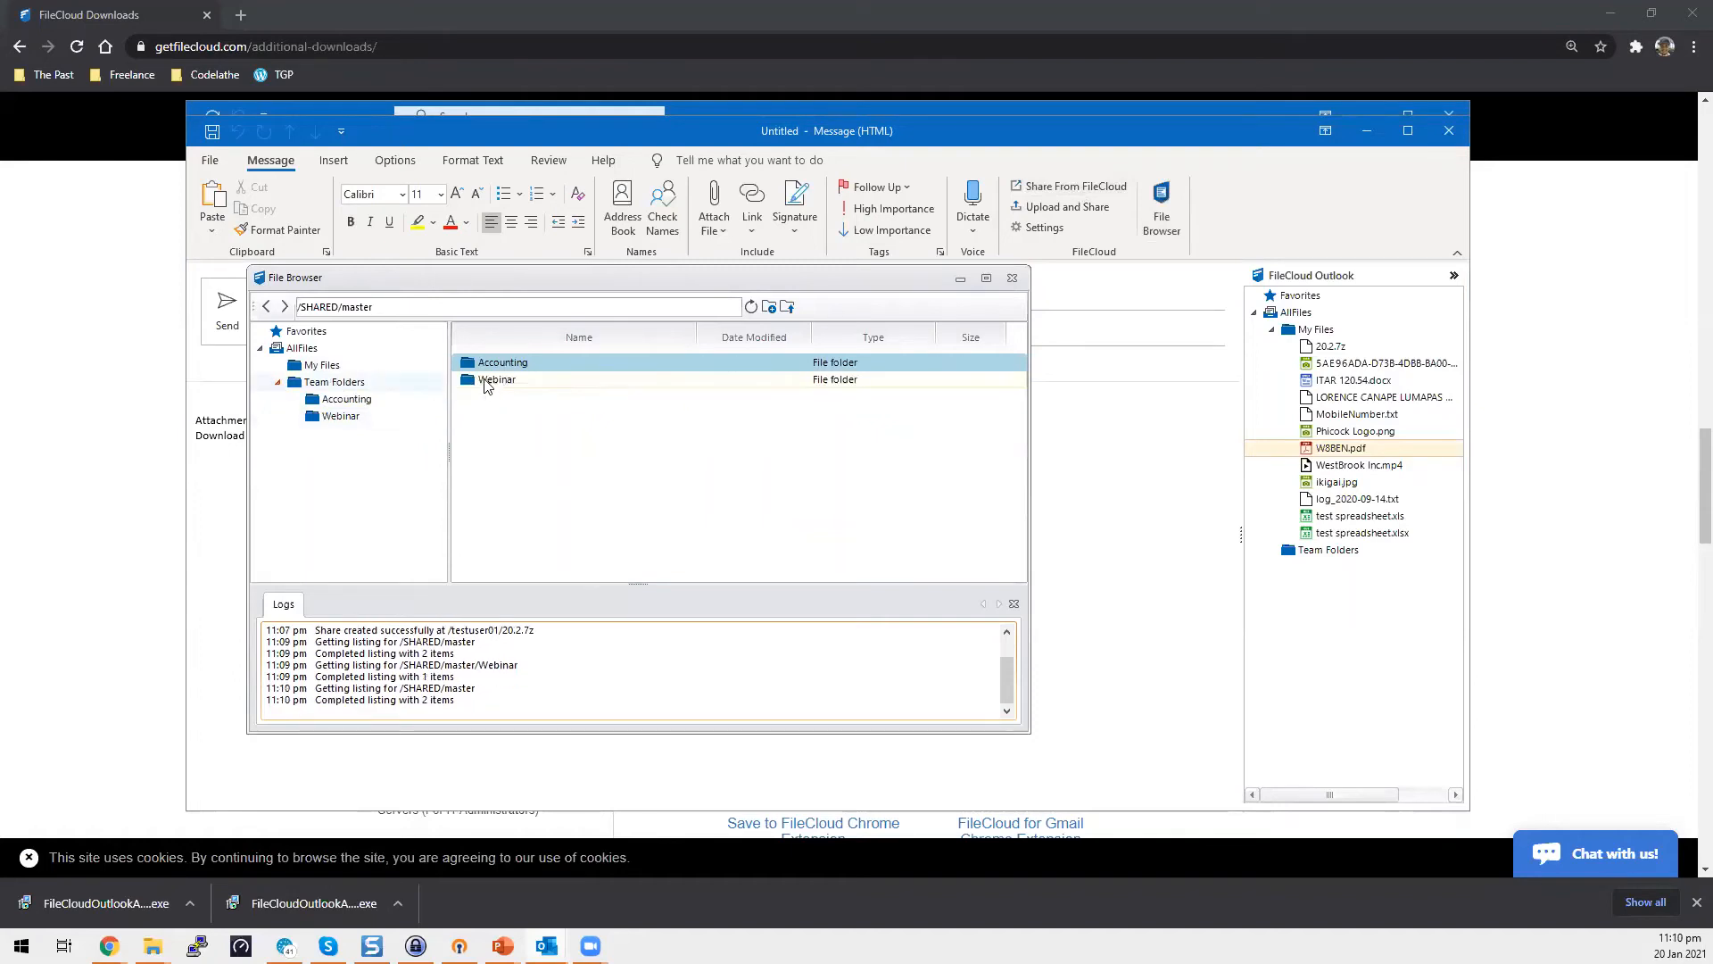
pyautogui.click(487, 387)
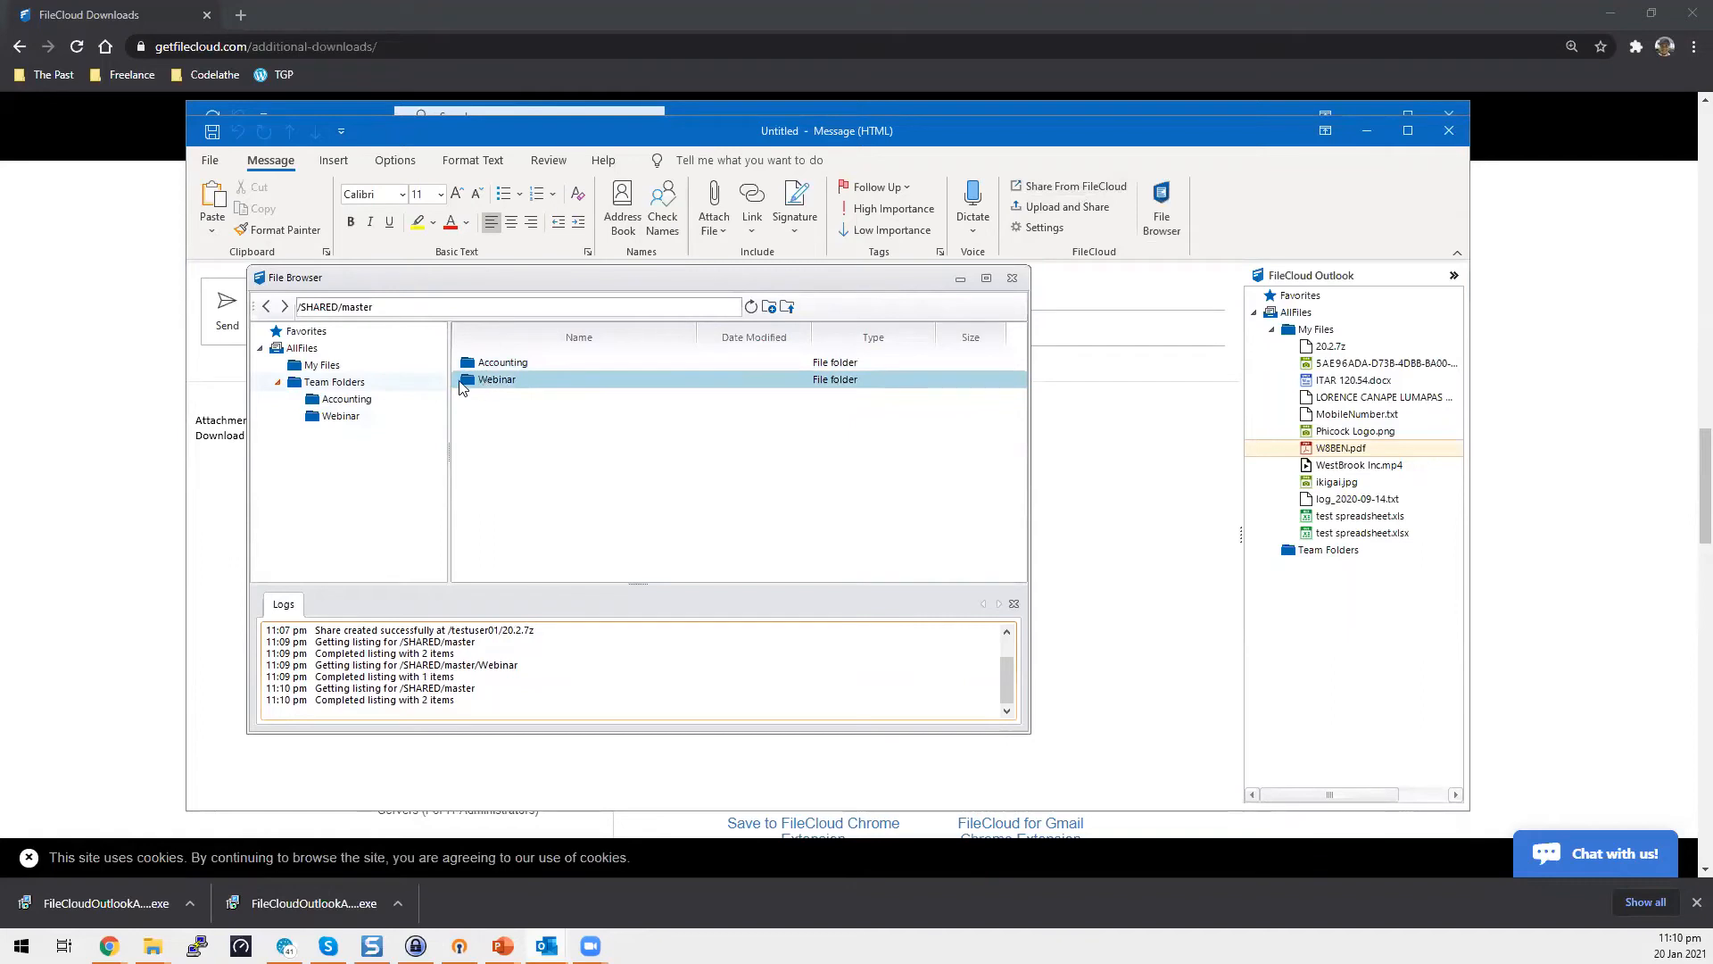
pyautogui.rightClick(468, 387)
pyautogui.click(503, 394)
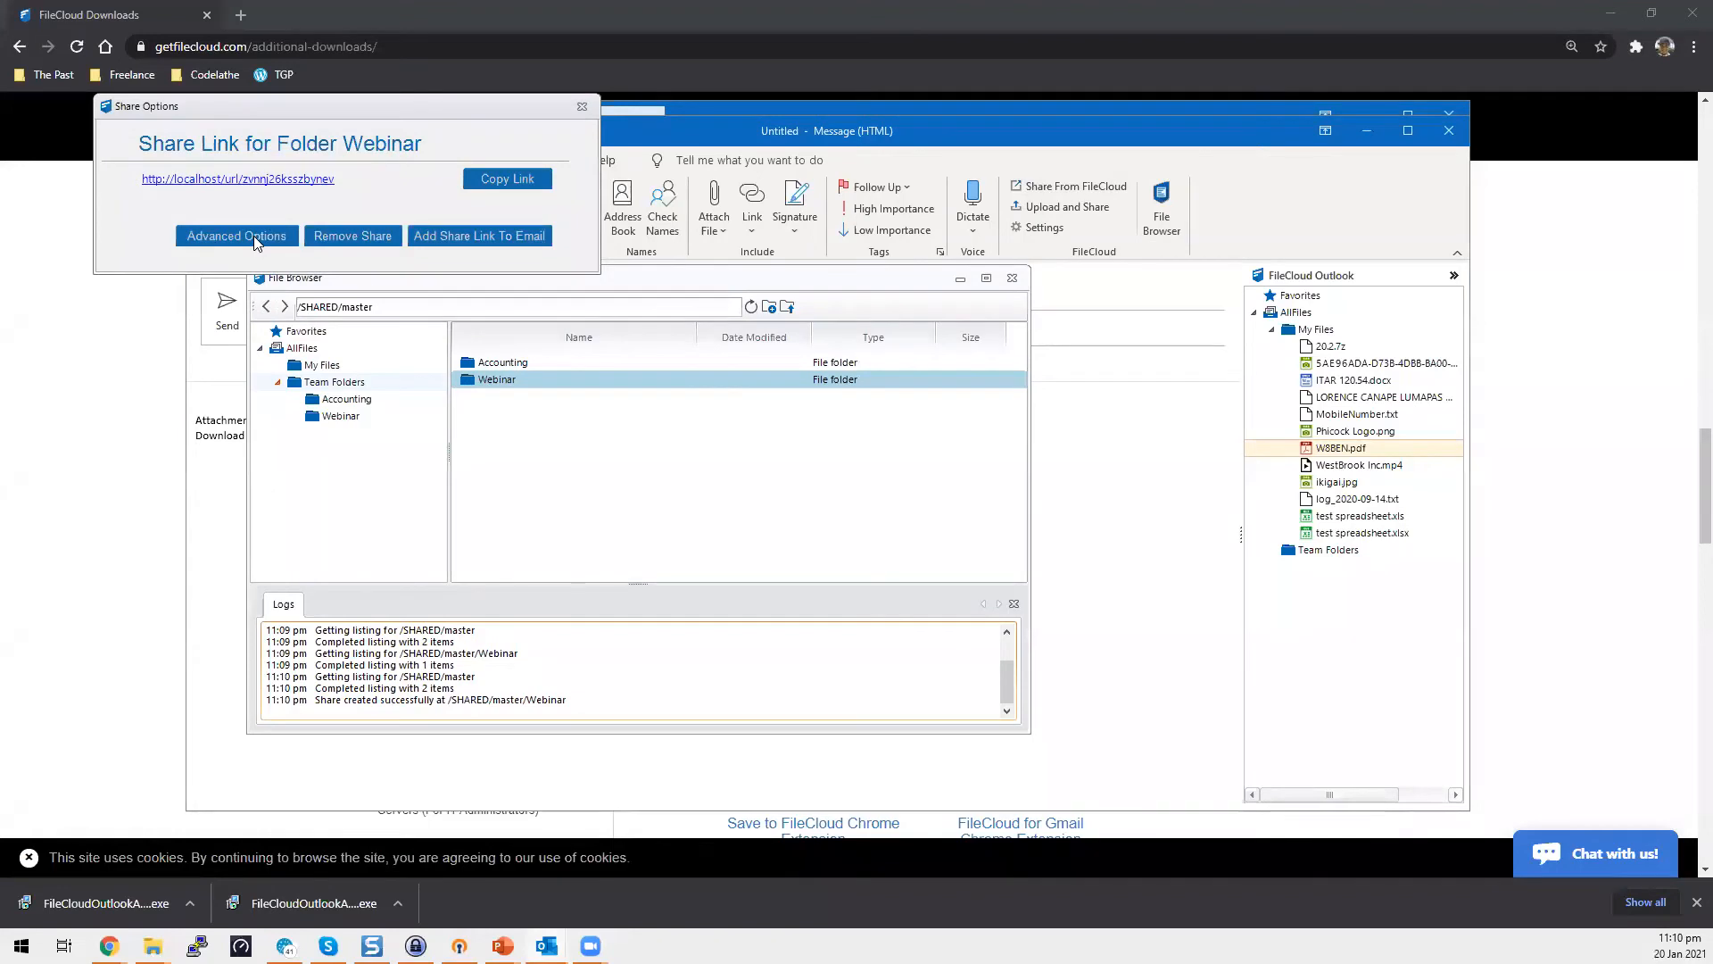
# Step: Examine the Webinar share's advanced options, including the limited upload size choice and the private share settings for guests and groups
pyautogui.click(254, 236)
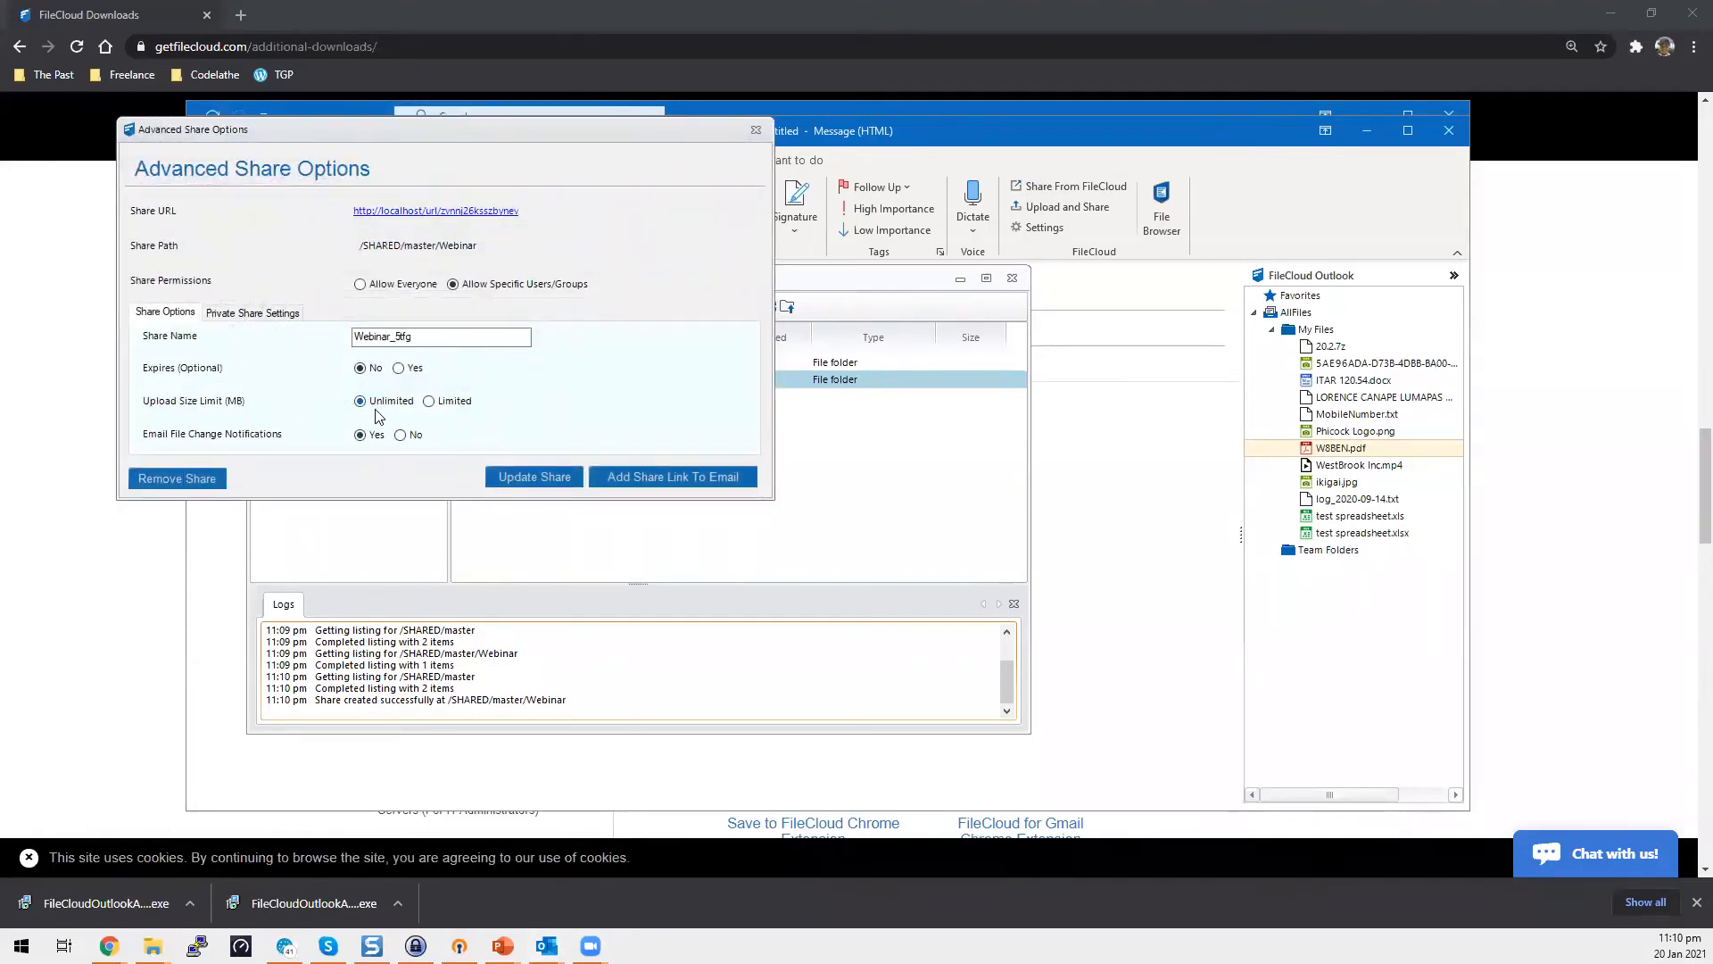
pyautogui.click(429, 402)
pyautogui.click(243, 314)
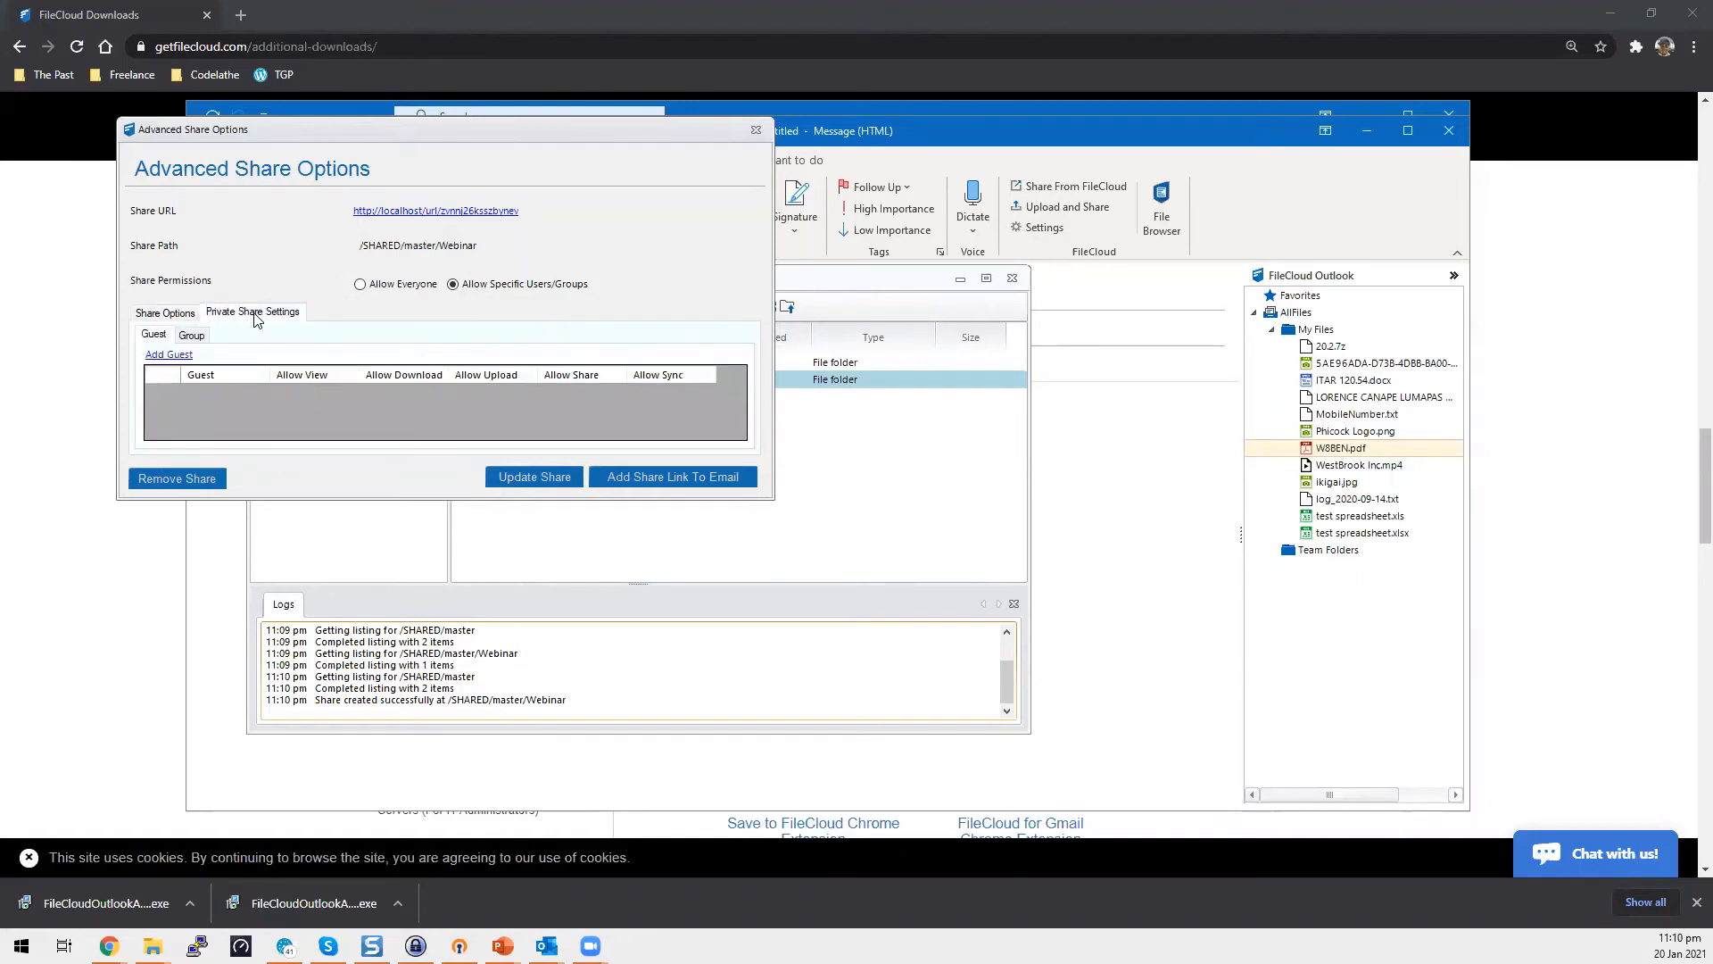
pyautogui.click(164, 356)
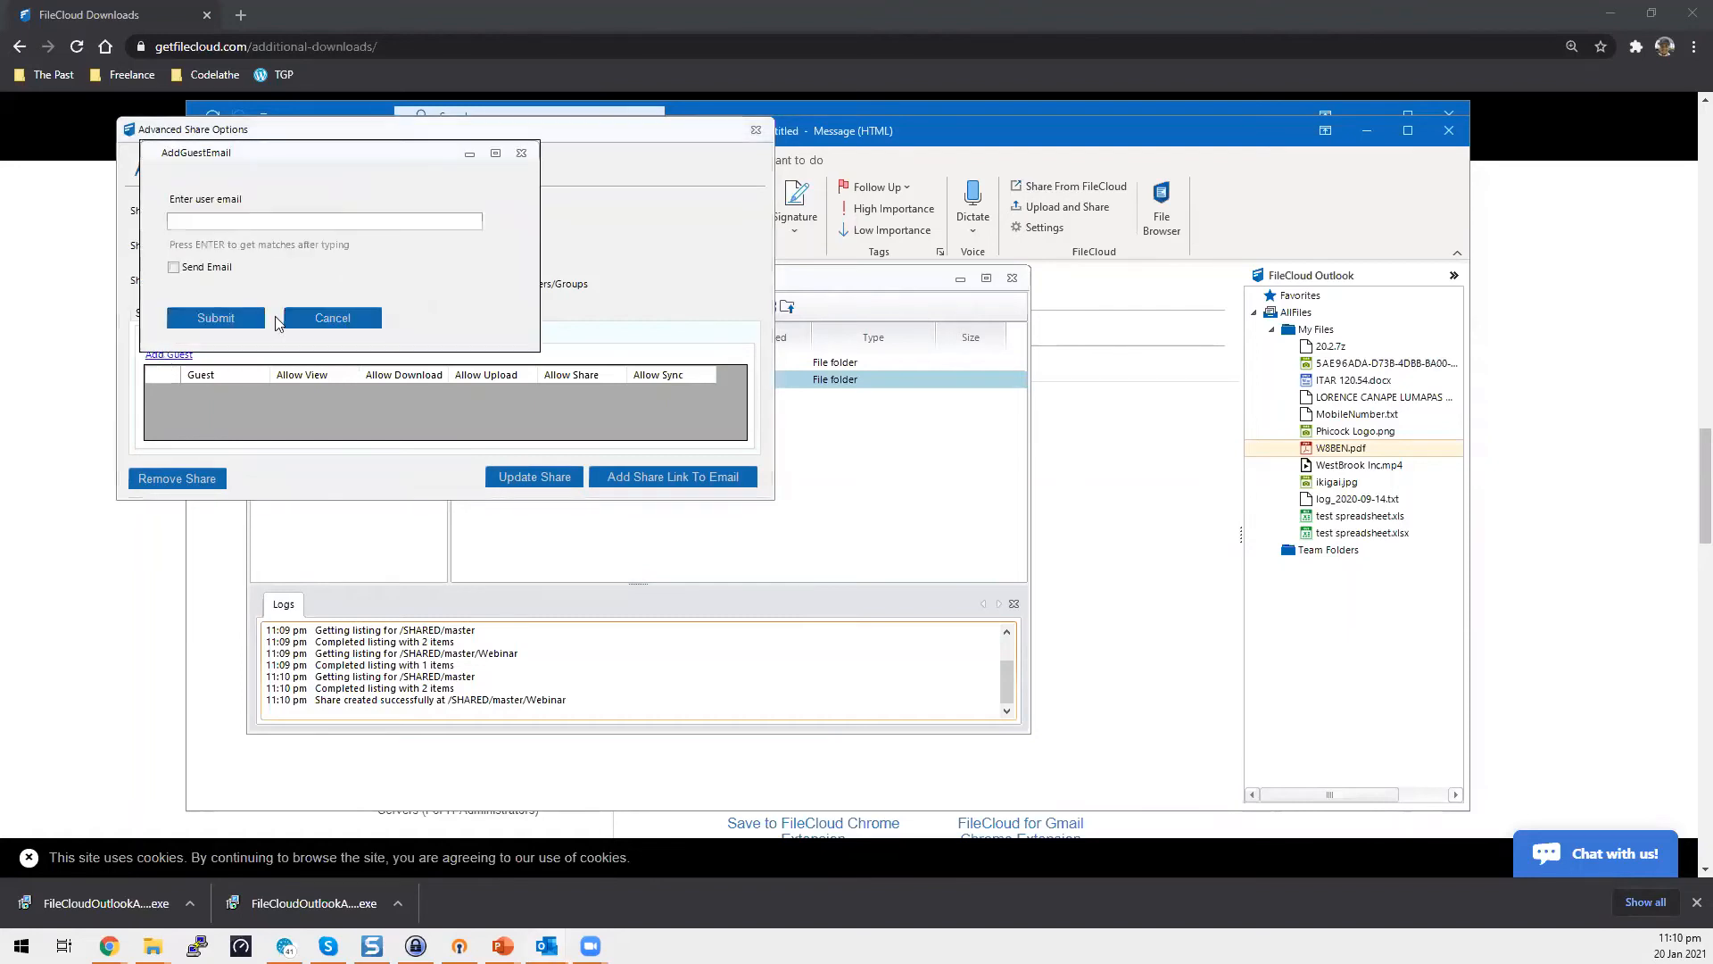
pyautogui.click(317, 319)
pyautogui.click(192, 336)
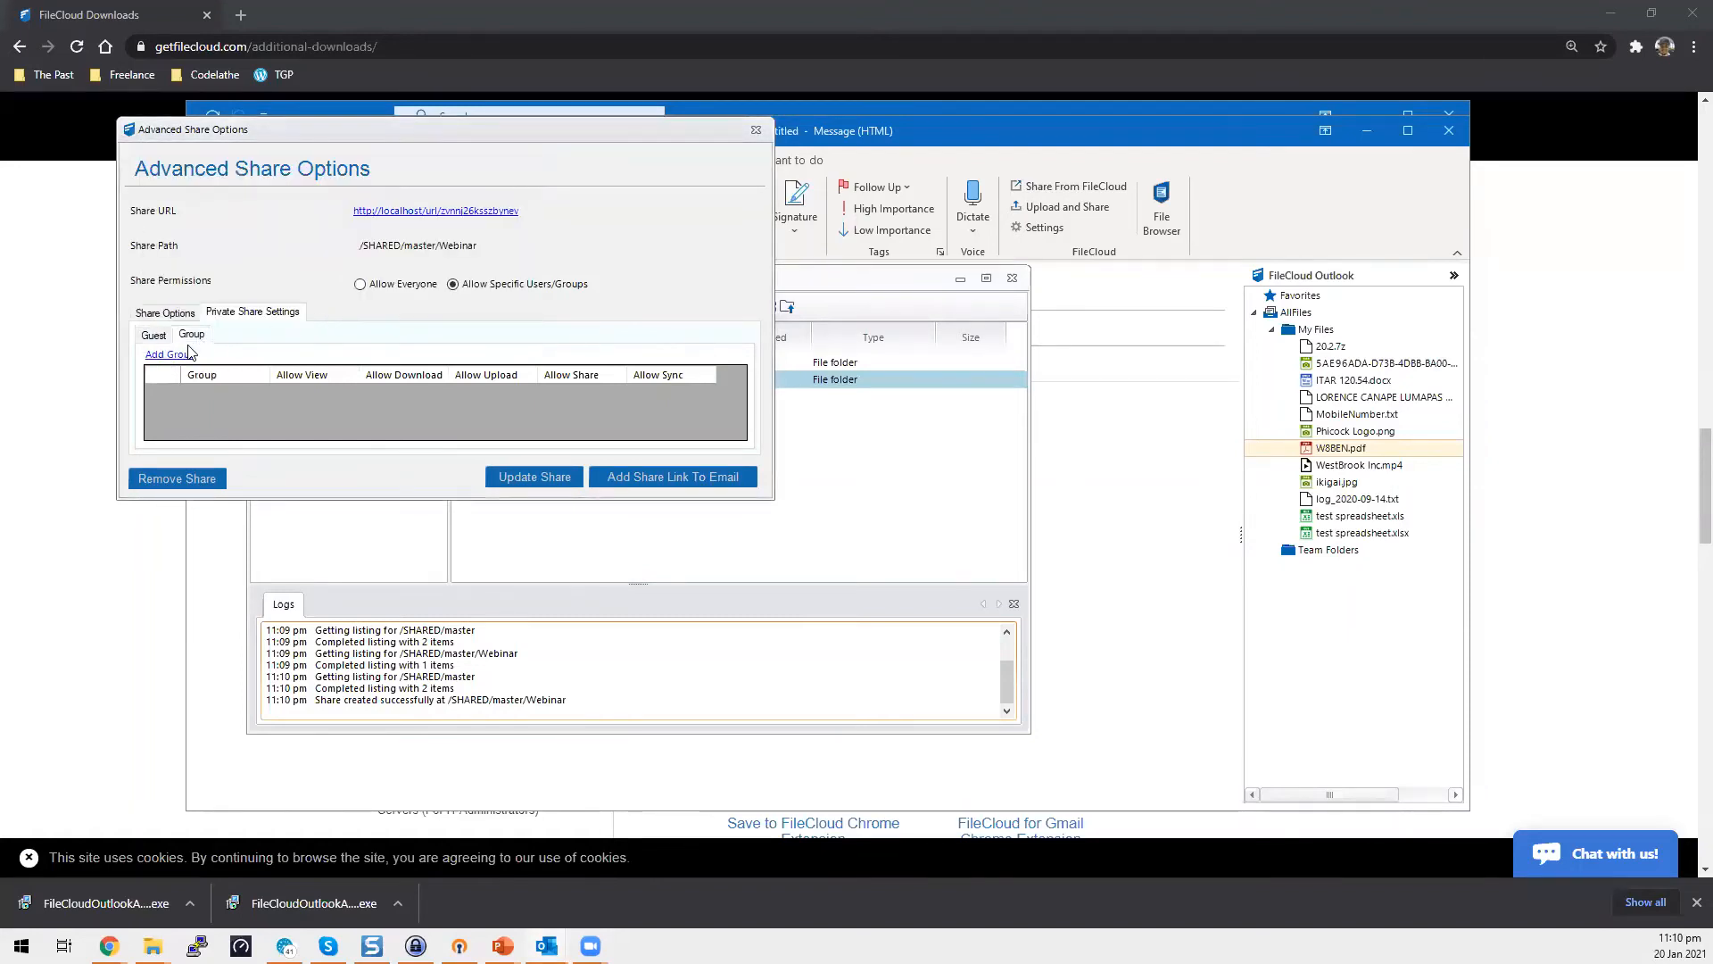
pyautogui.click(169, 355)
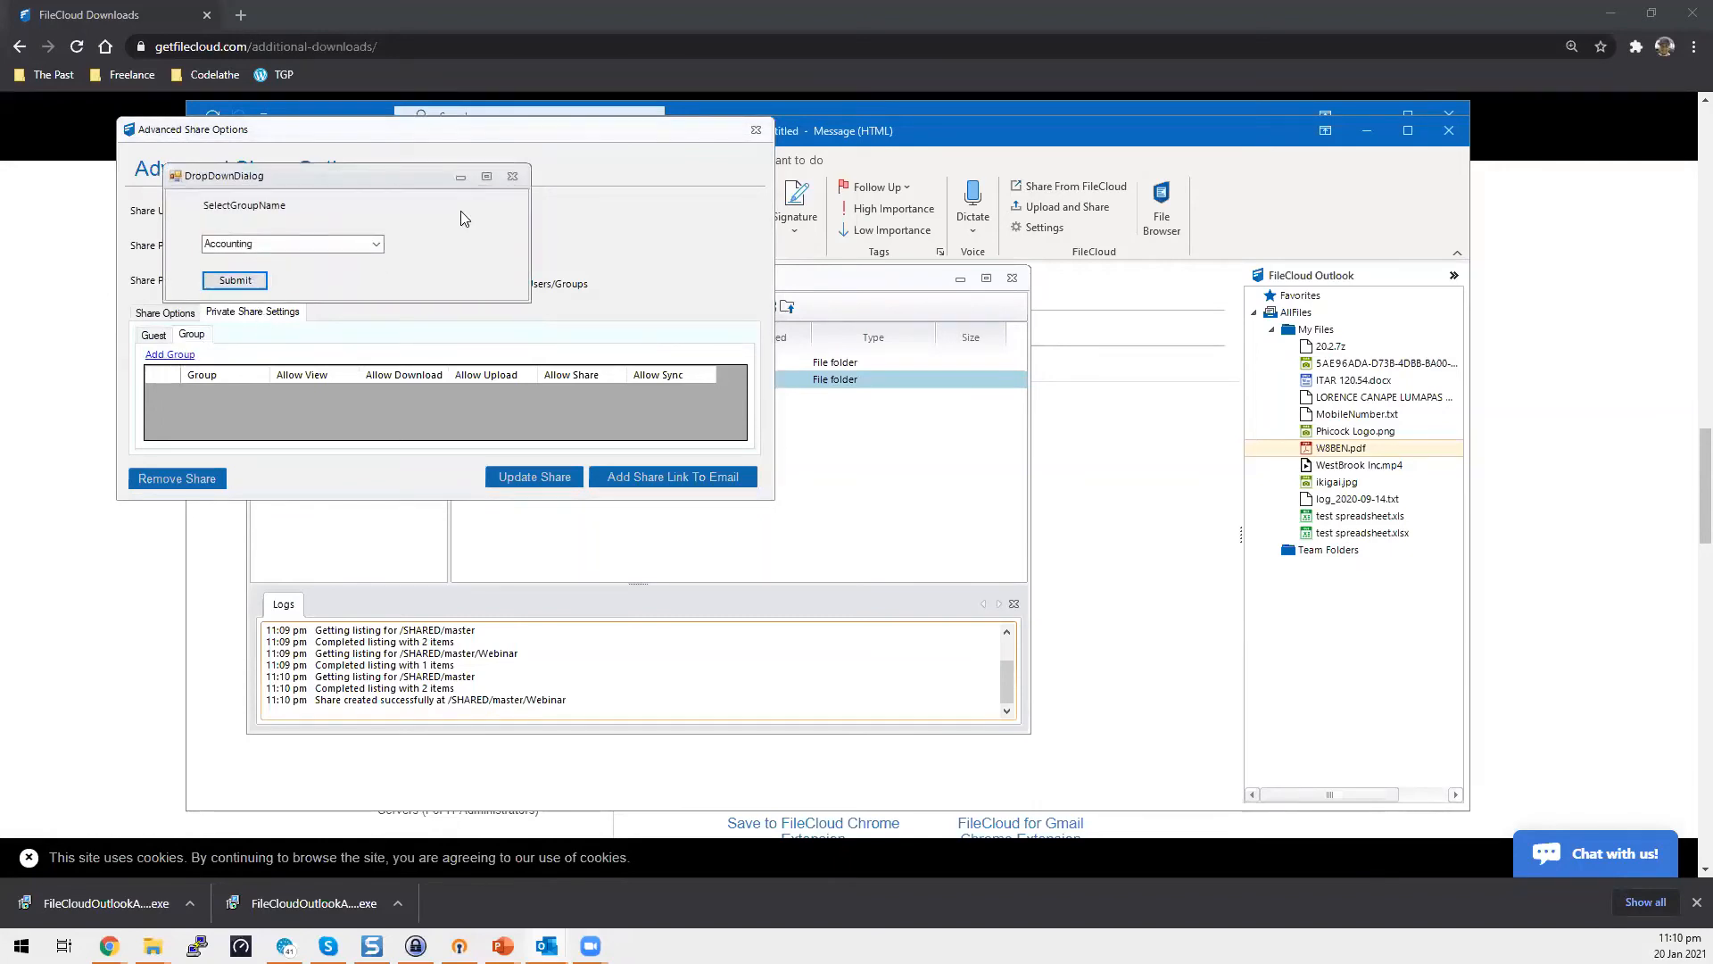
pyautogui.click(513, 177)
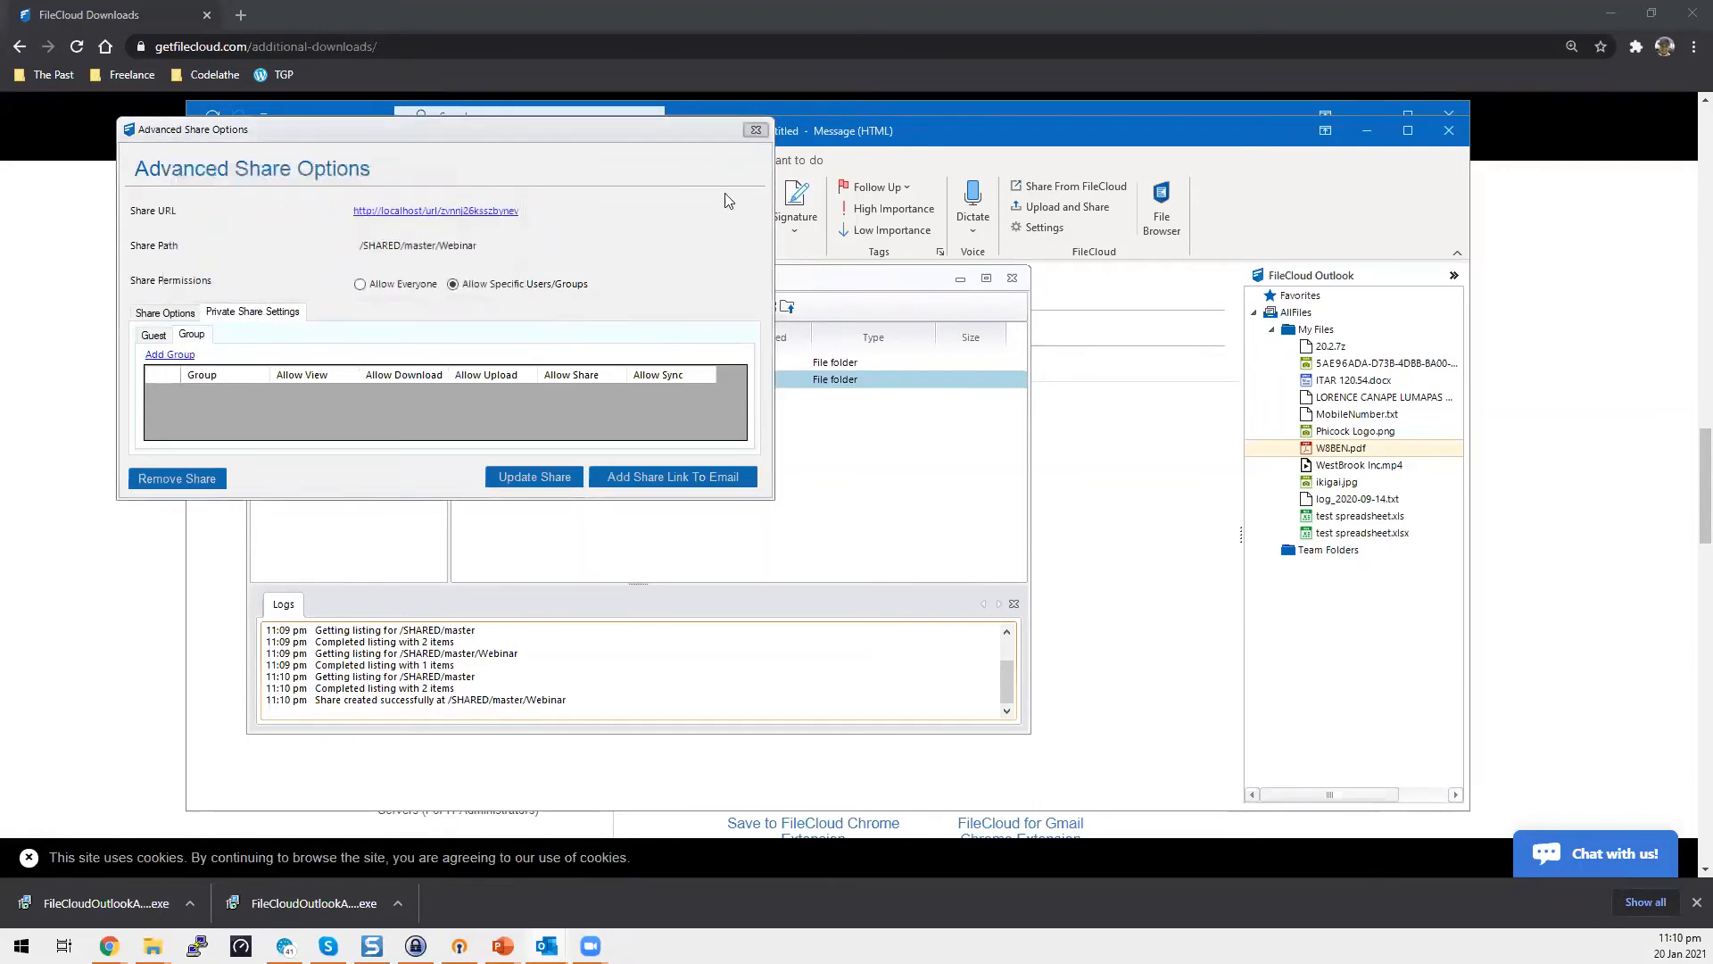
pyautogui.click(756, 129)
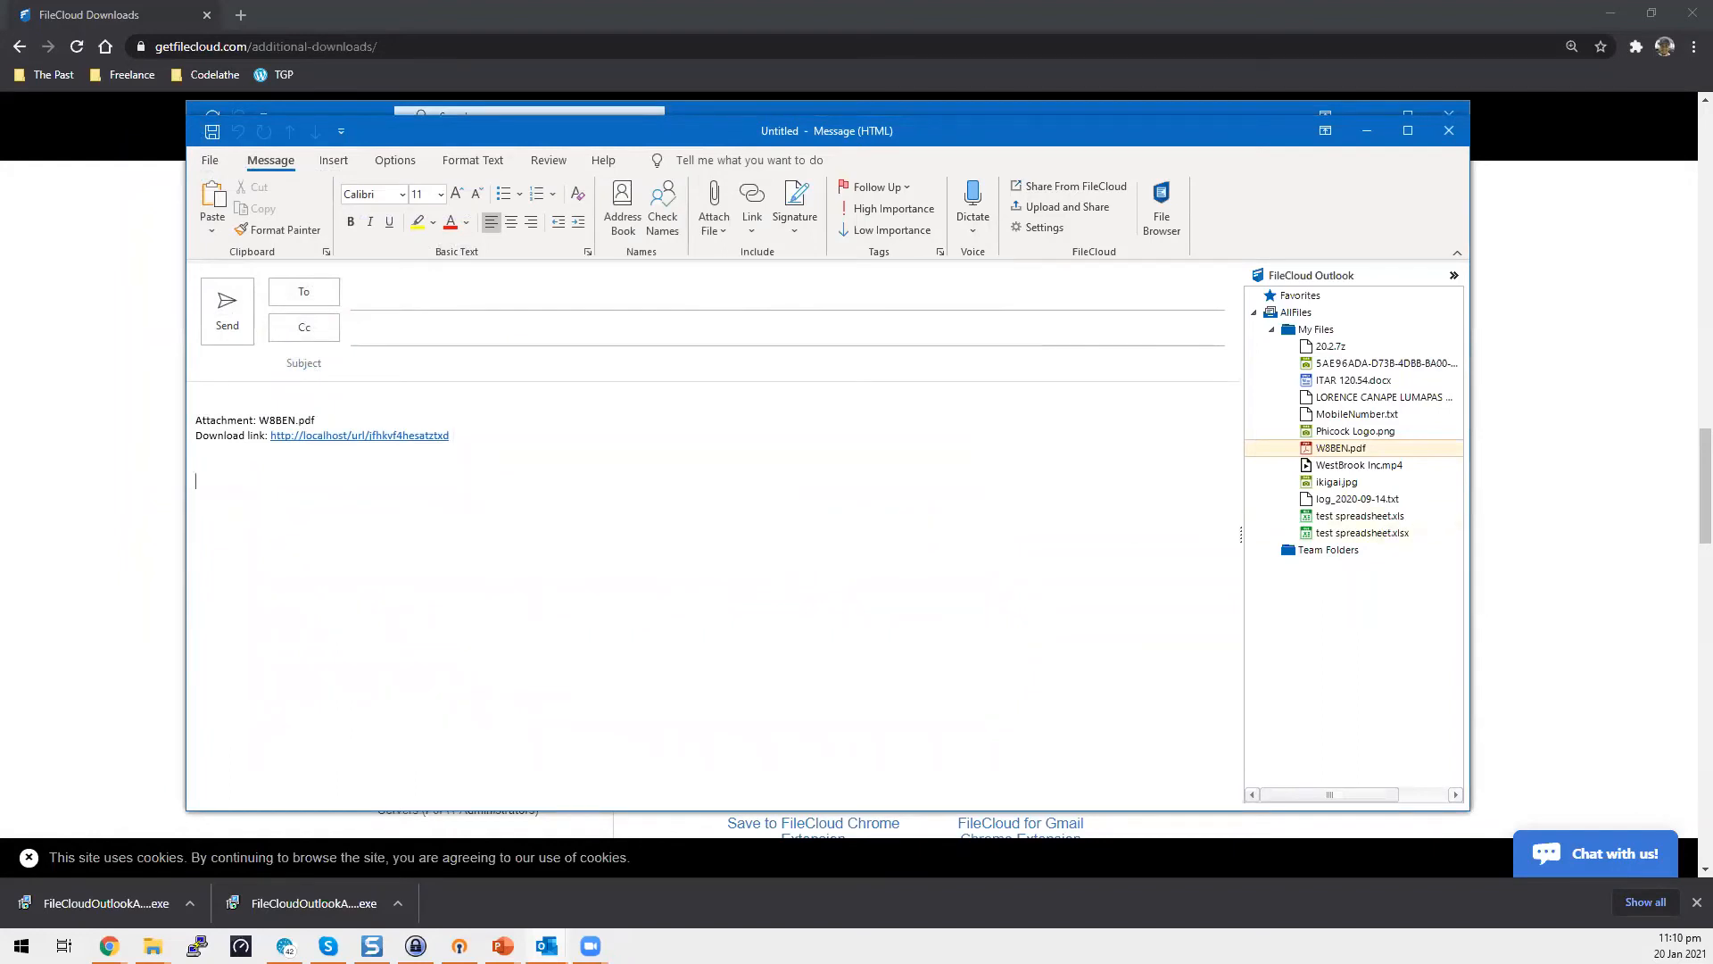
# Step: Switch to the PowerPoint slide show and advance to the Questions slide
pyautogui.moveTo(503, 944)
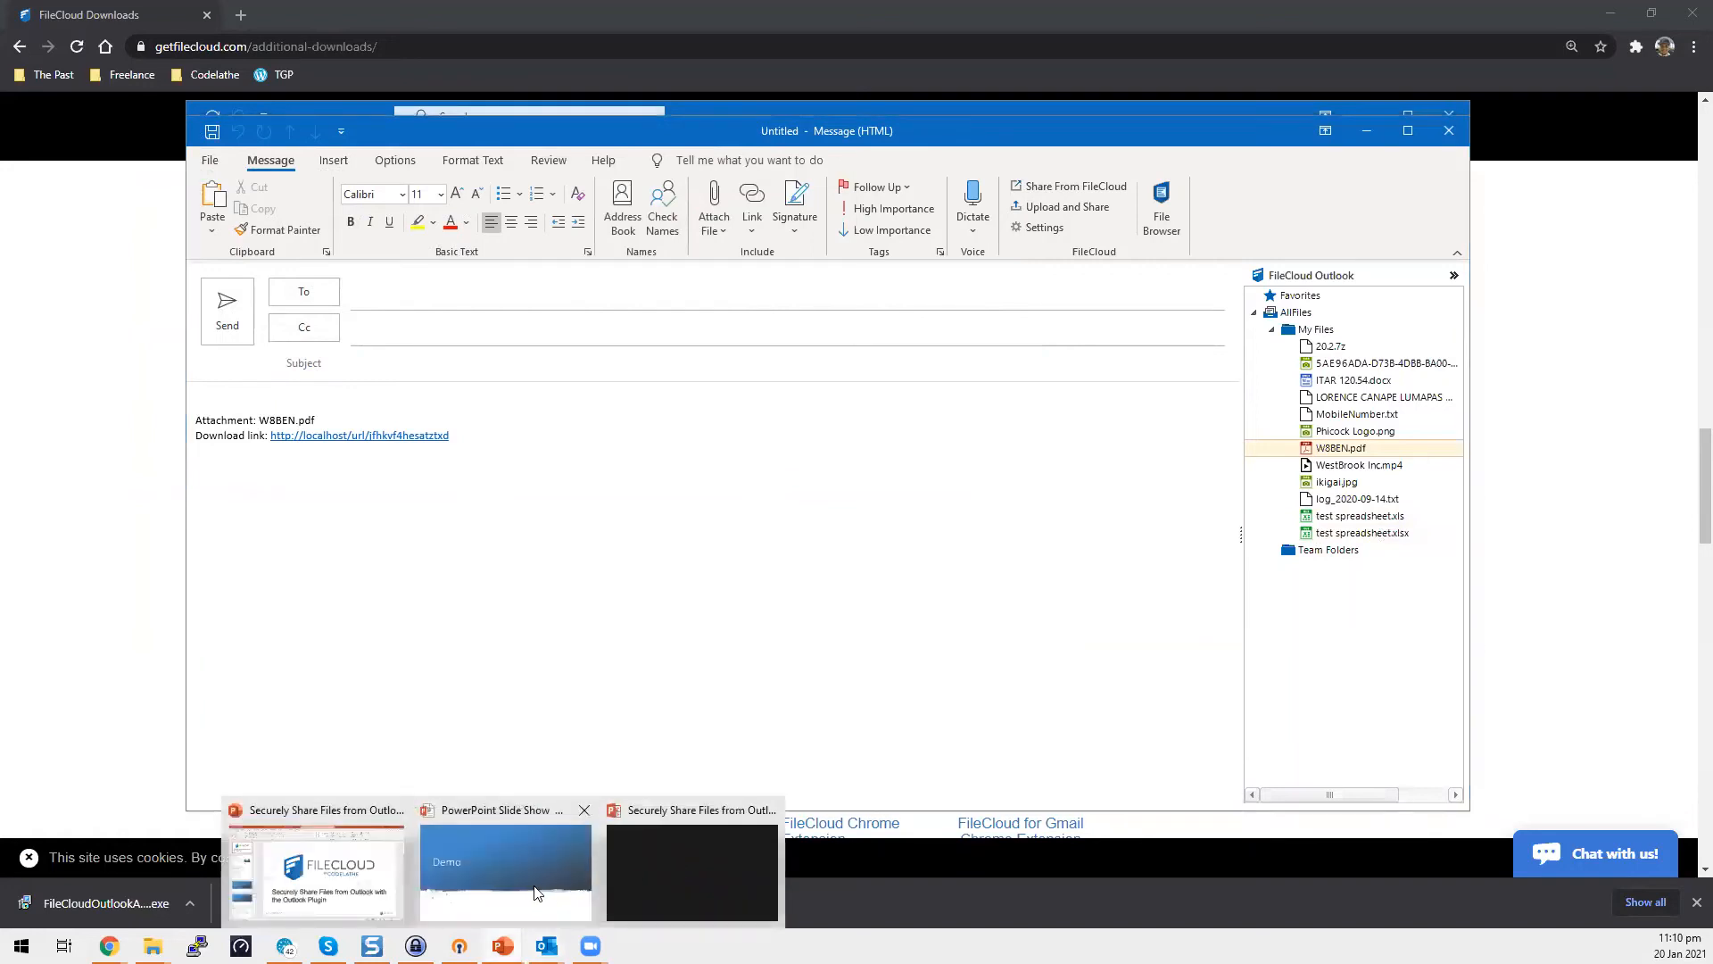
pyautogui.click(719, 876)
pyautogui.click(1088, 556)
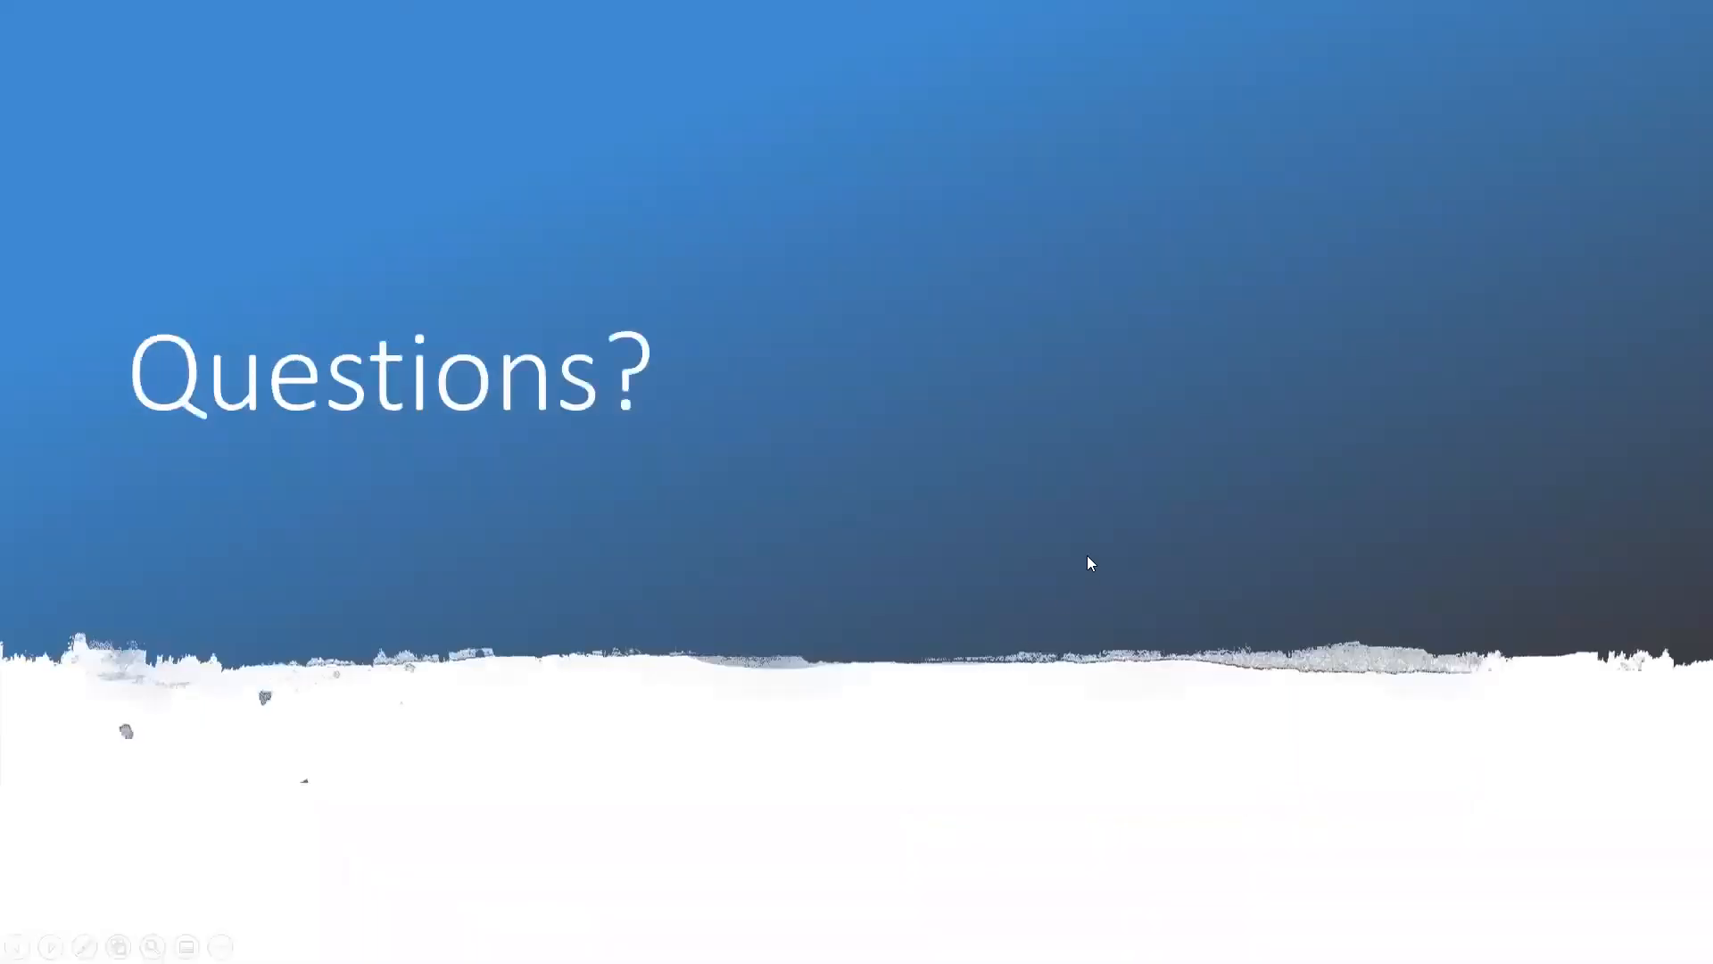